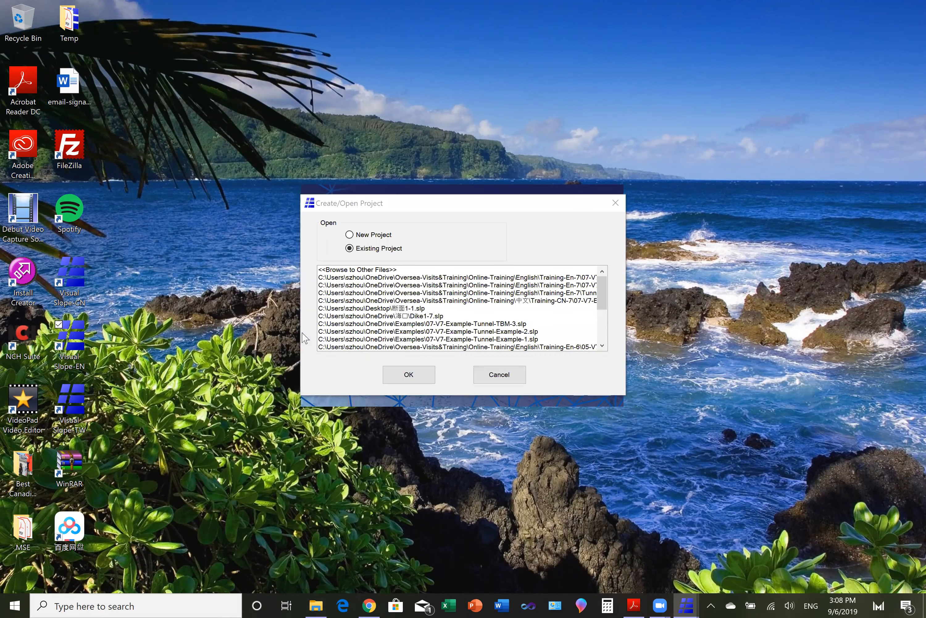
# - Open the existing project file 07-V7-Example-Tunnel-Example-1.slp from the Training-En-7 folder
pyautogui.click(351, 270)
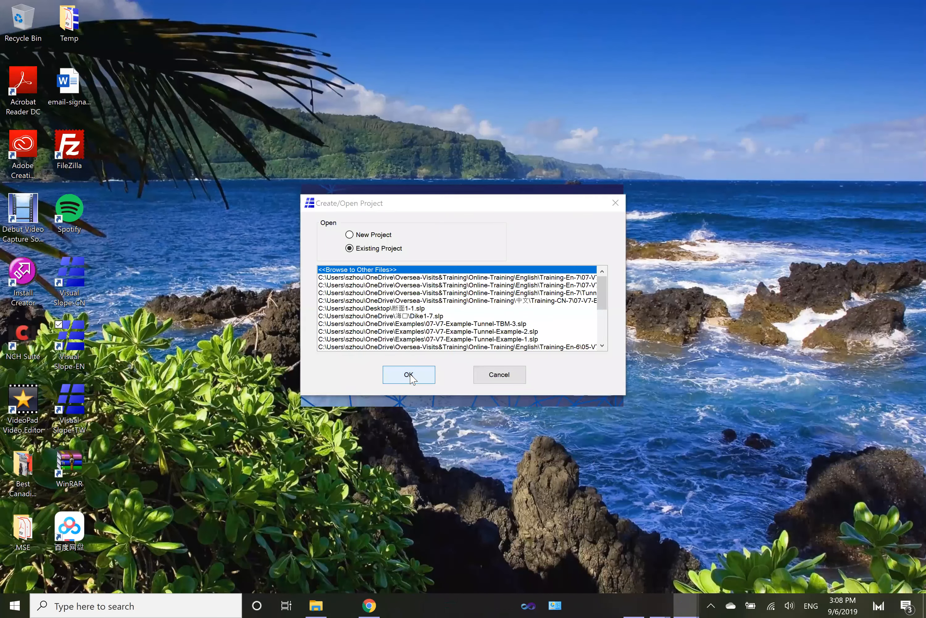
pyautogui.click(409, 375)
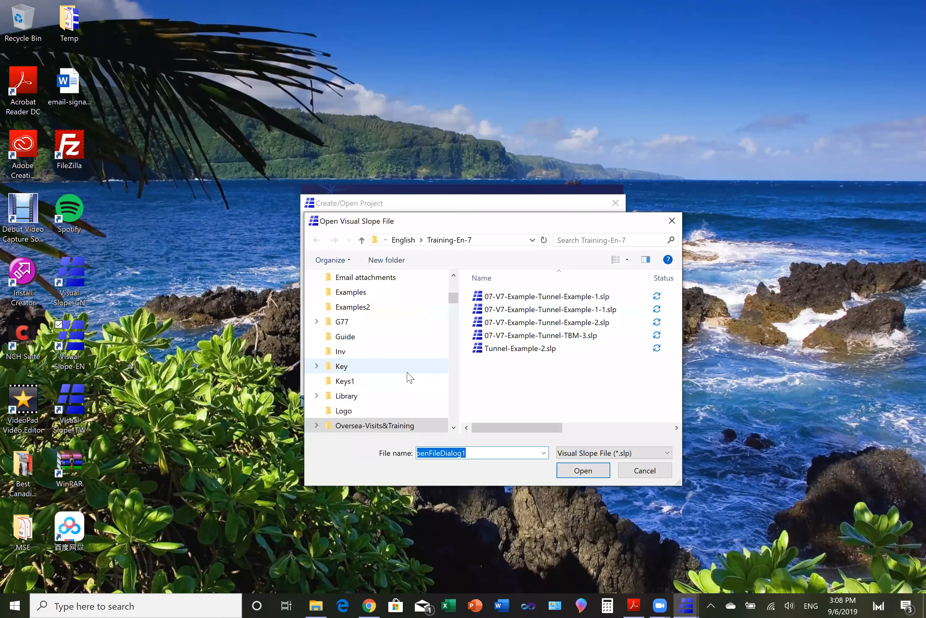
pyautogui.click(503, 302)
pyautogui.click(583, 471)
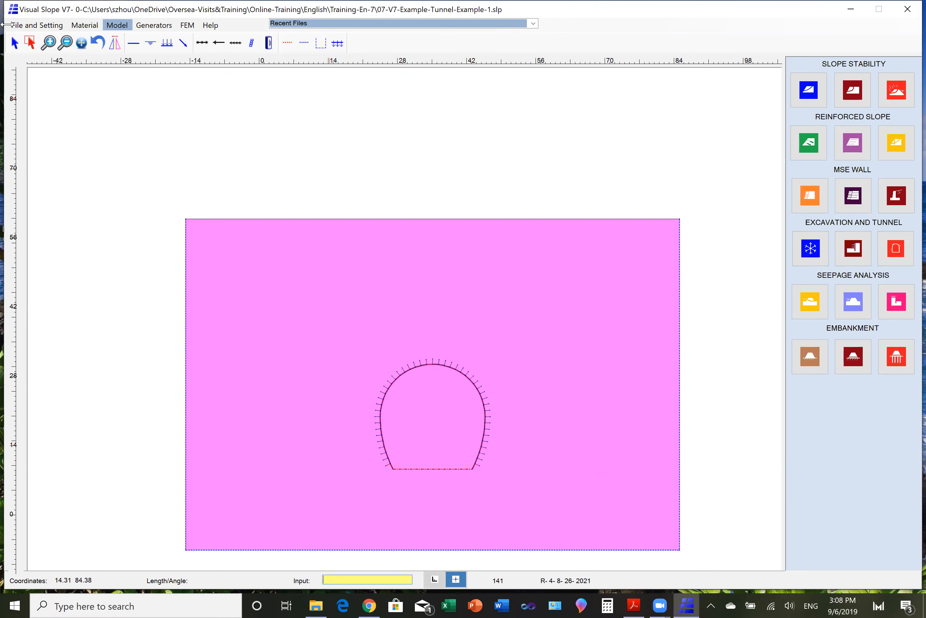
# - Select all lines of the existing tunnel lining and delete them from the soil block
pyautogui.click(30, 44)
pyautogui.moveTo(340, 336); pyautogui.dragTo(371, 433)
pyautogui.moveTo(417, 480); pyautogui.dragTo(519, 493)
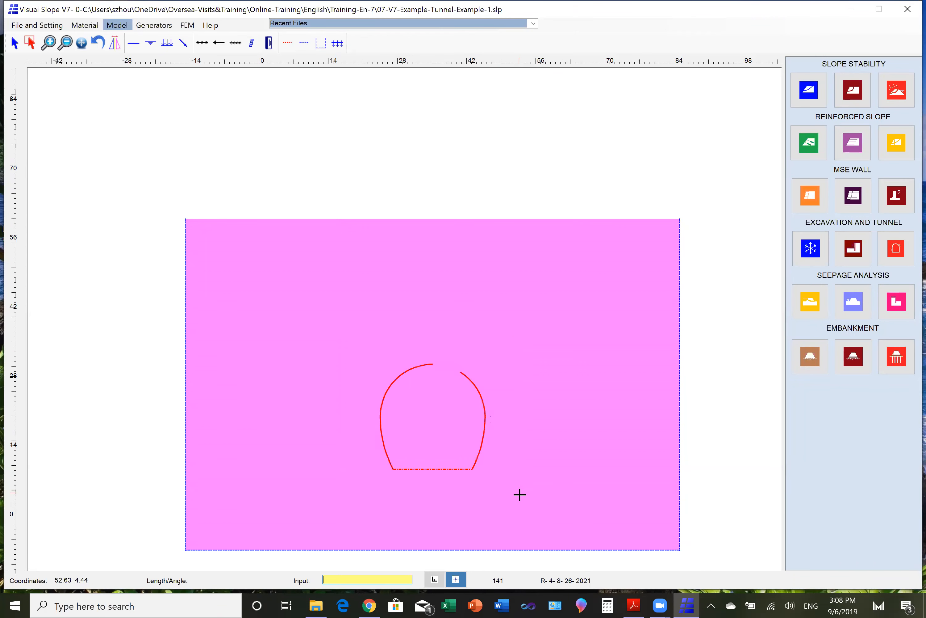
pyautogui.rightClick(518, 344)
pyautogui.click(529, 322)
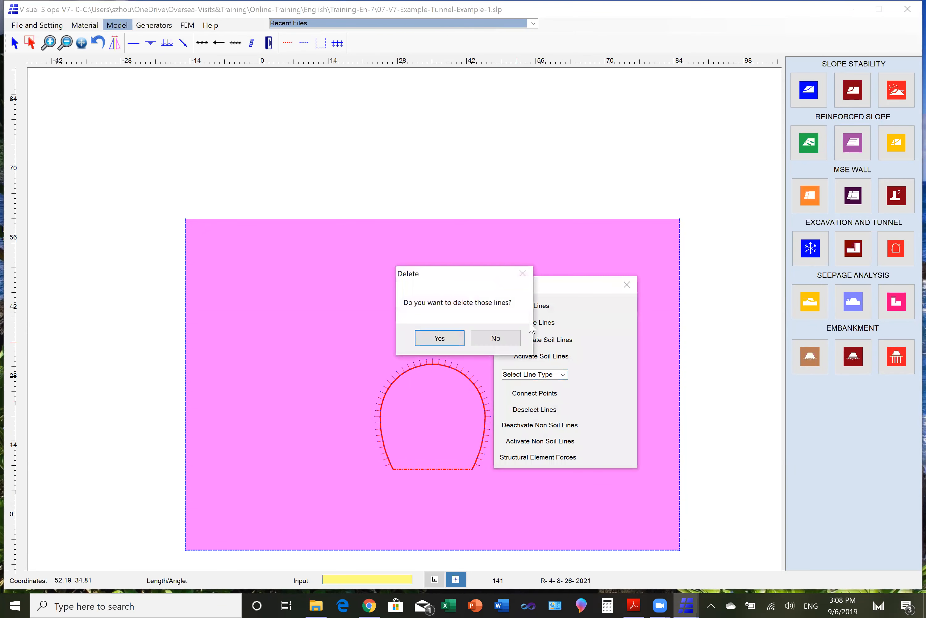
pyautogui.click(457, 337)
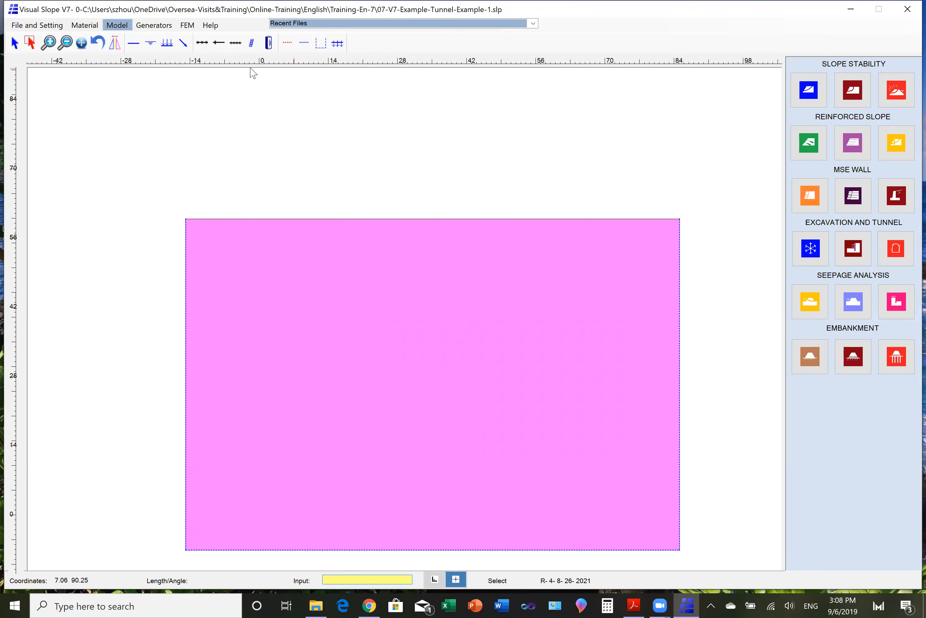
# - Generate a circular tunnel lining with TBM Lining off, section W8X40, centre at X 35, Y 20 and radius 10.6
pyautogui.click(153, 26)
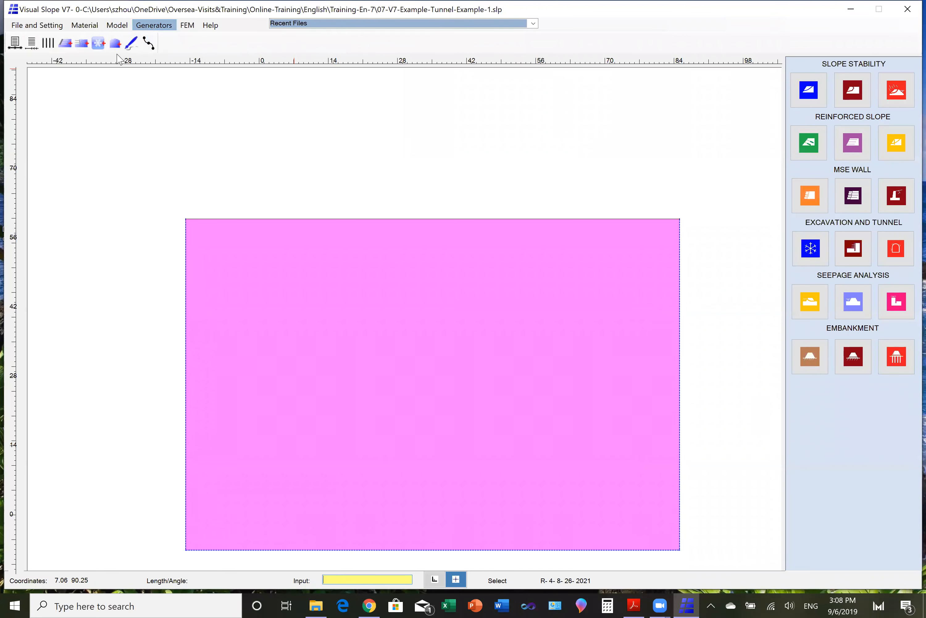
pyautogui.click(115, 44)
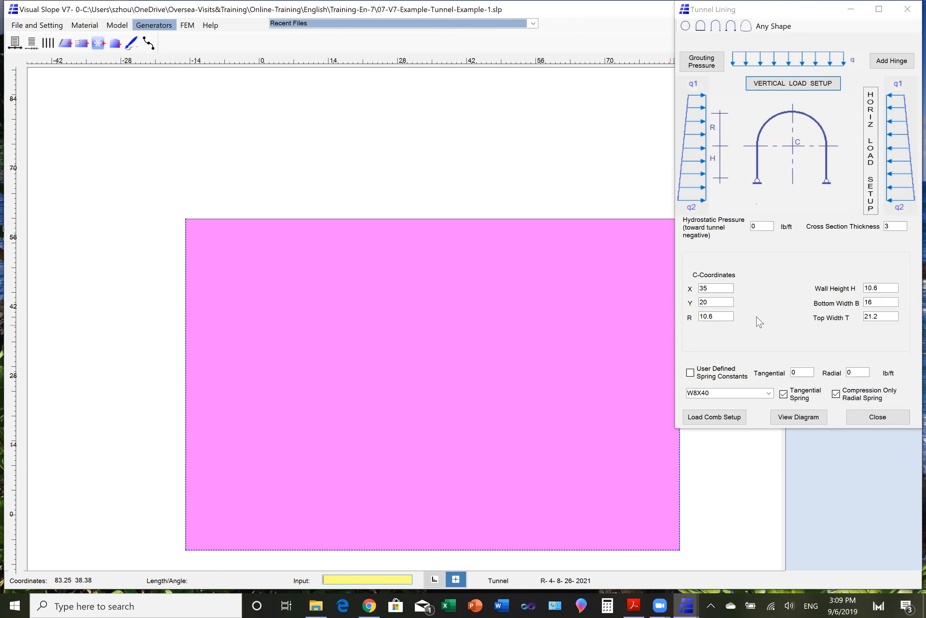
pyautogui.click(686, 27)
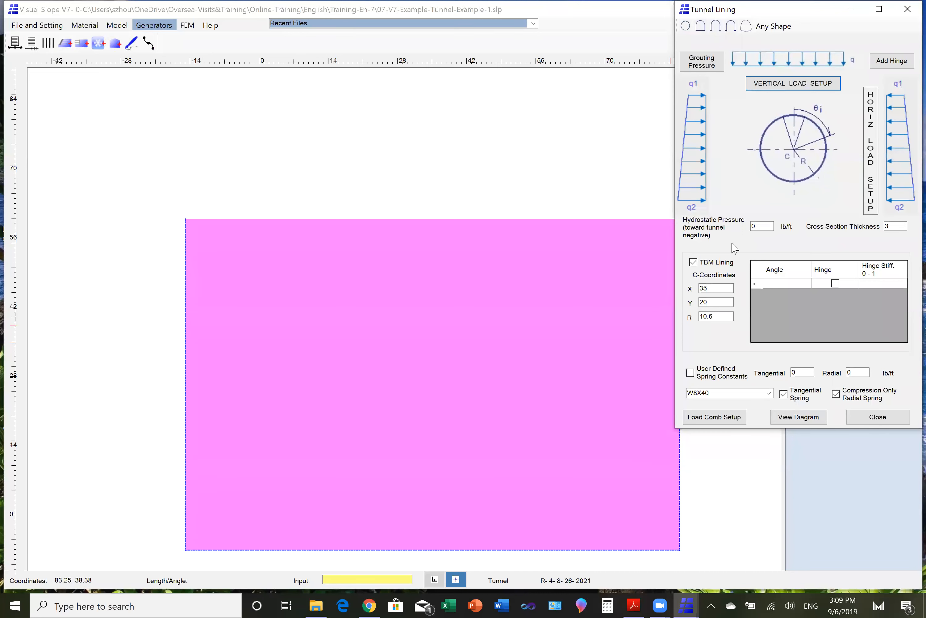
pyautogui.click(694, 264)
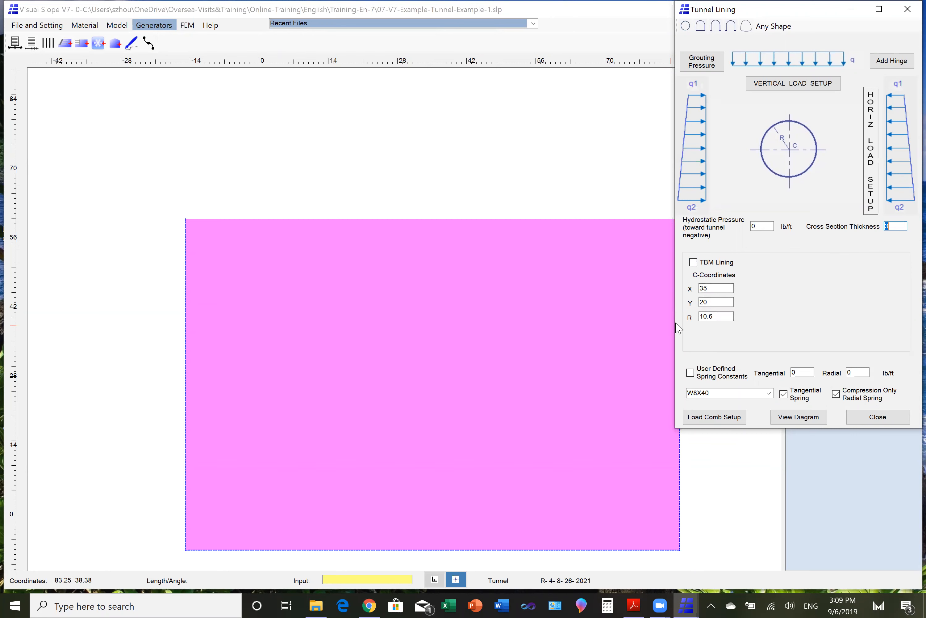
pyautogui.click(769, 394)
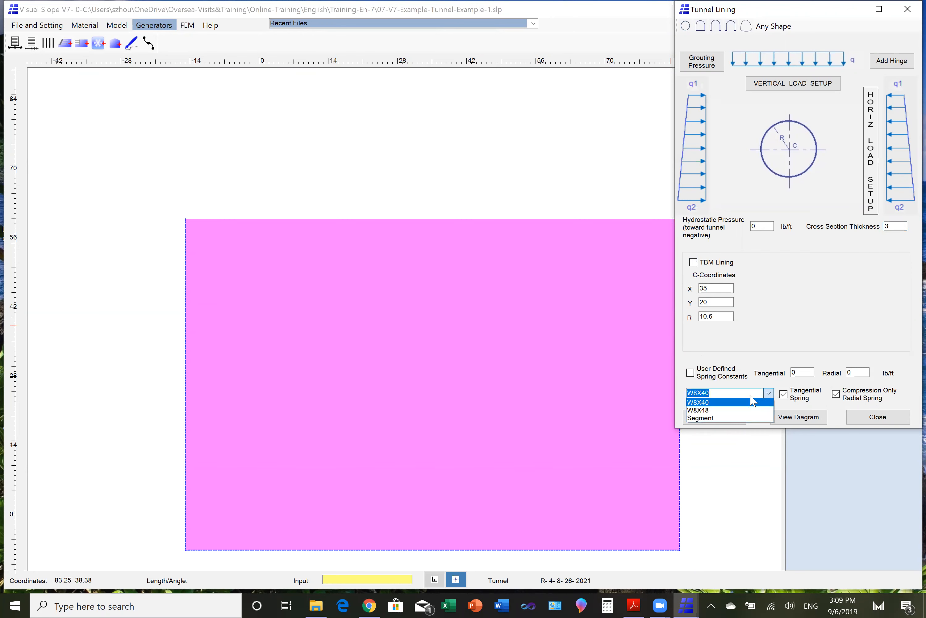
pyautogui.click(731, 406)
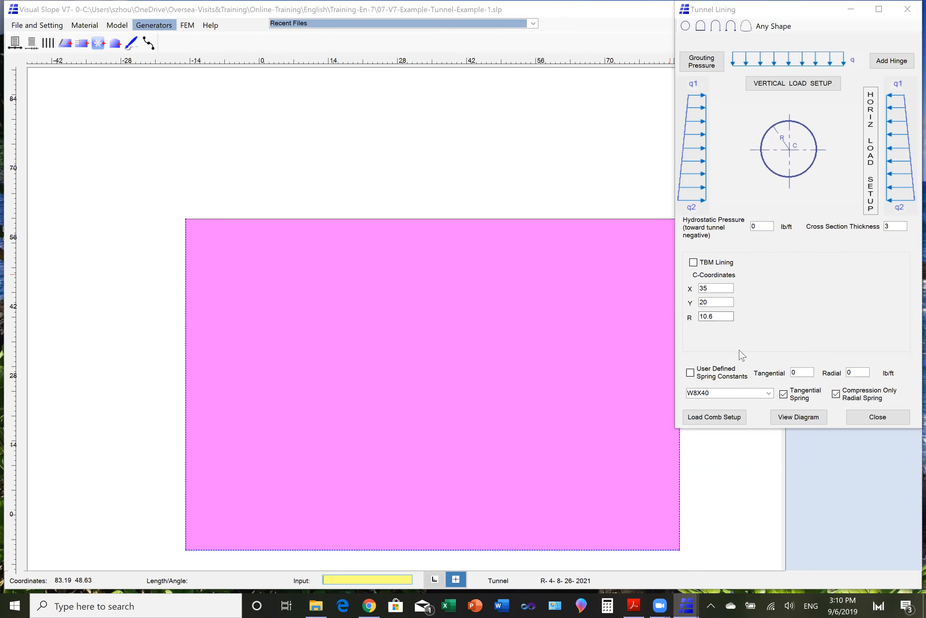
pyautogui.click(799, 419)
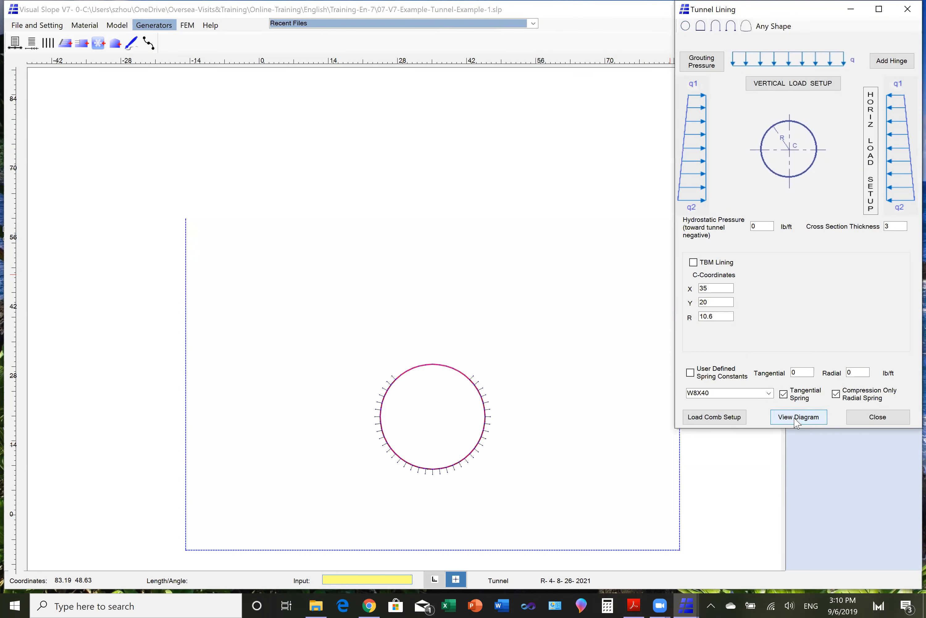
pyautogui.click(634, 413)
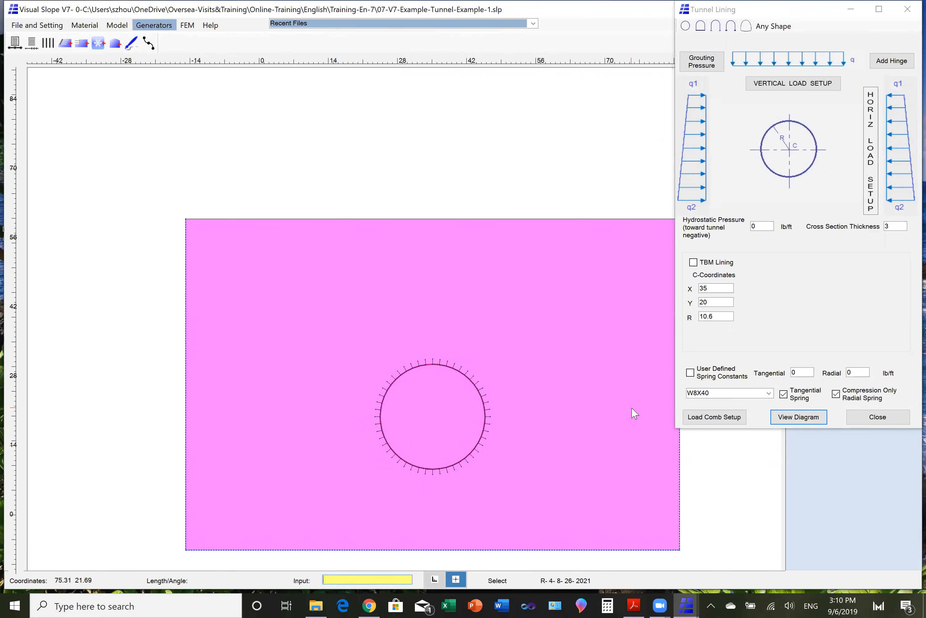
# - Examine the radial and tangential springs along the circular lining's upper-left arc up close, and restore the full model view
pyautogui.click(119, 27)
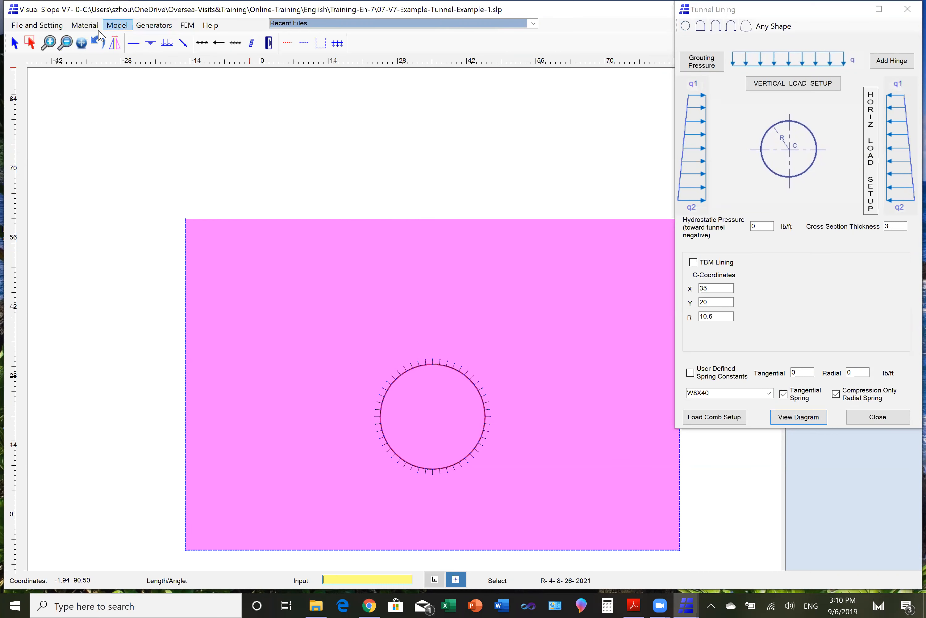
pyautogui.click(49, 44)
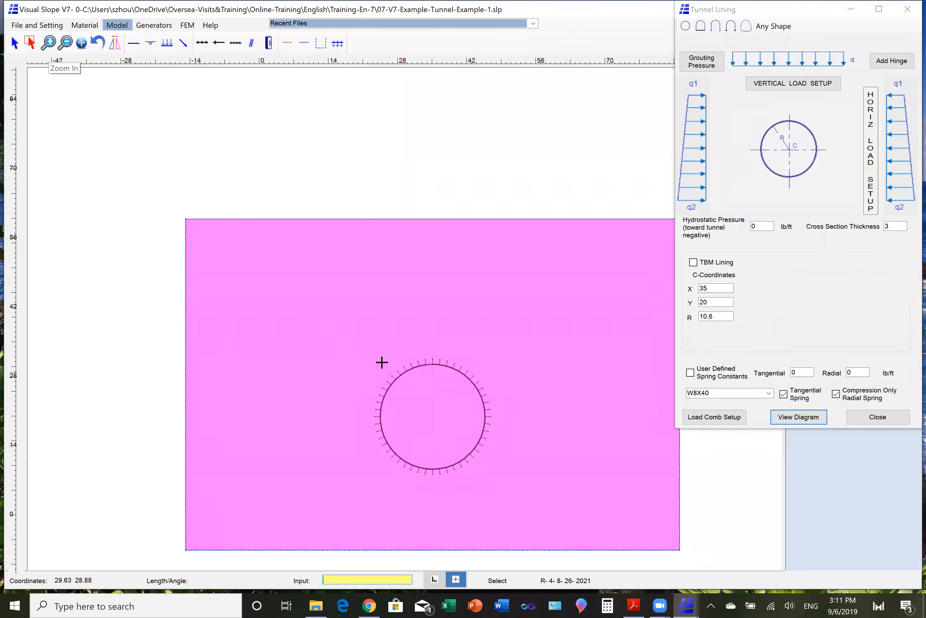
pyautogui.moveTo(413, 392); pyautogui.dragTo(423, 393)
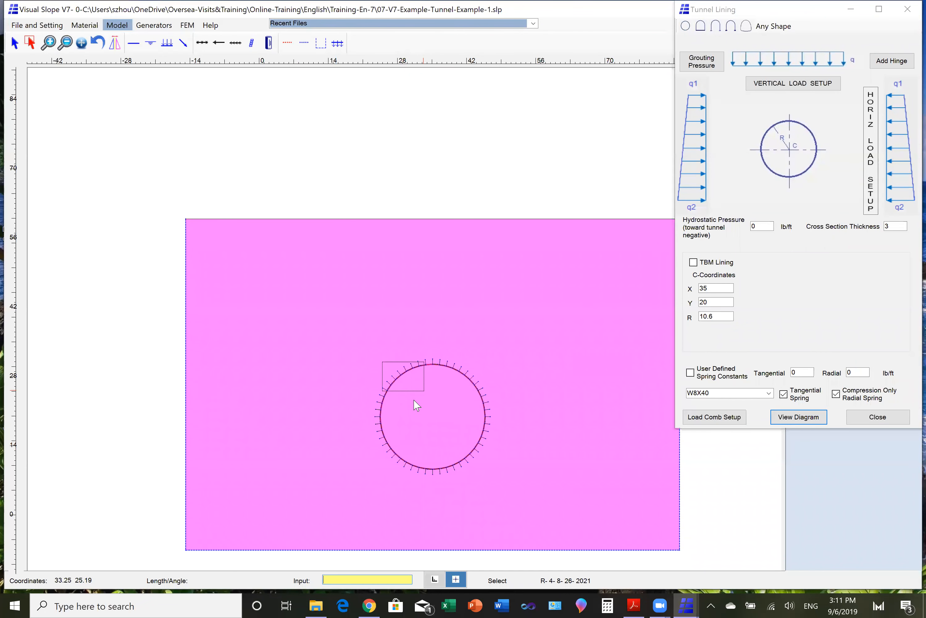
pyautogui.click(414, 401)
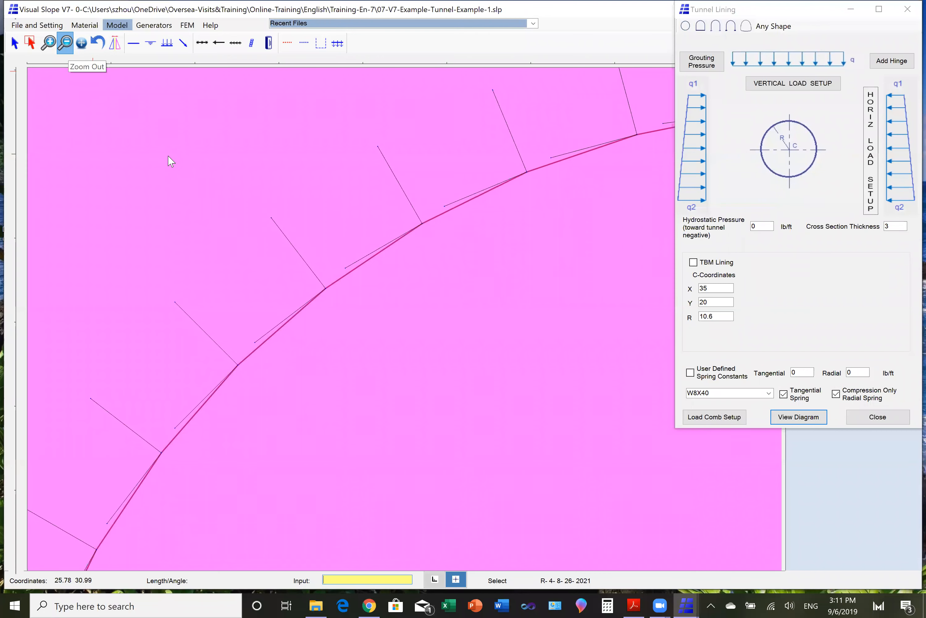
pyautogui.click(386, 332)
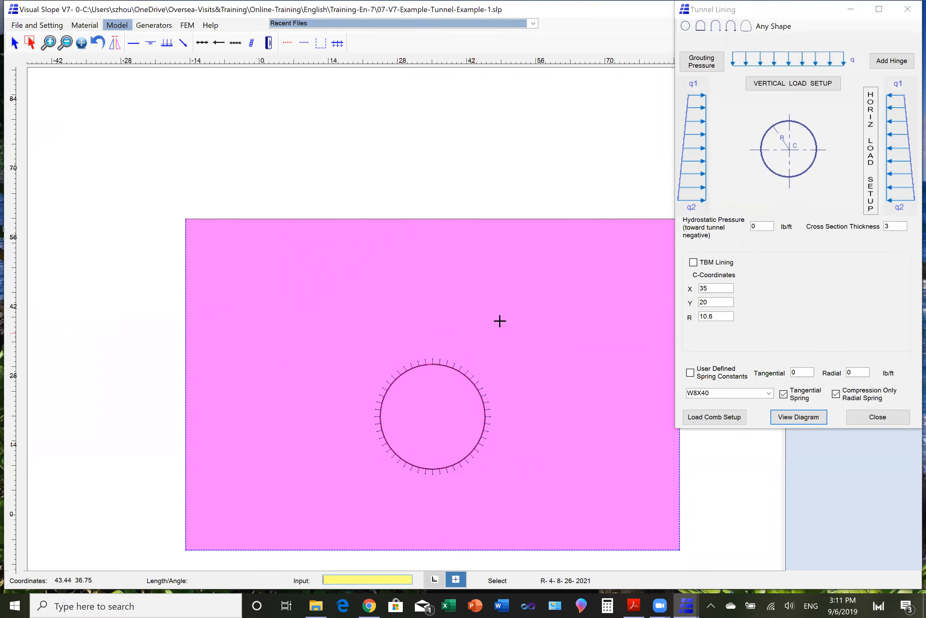
# - Replace the circular lining with a closed flat-bottomed arch of wall height 10.6, and that arch with the open-bottomed shape of bottom width 16
pyautogui.click(701, 27)
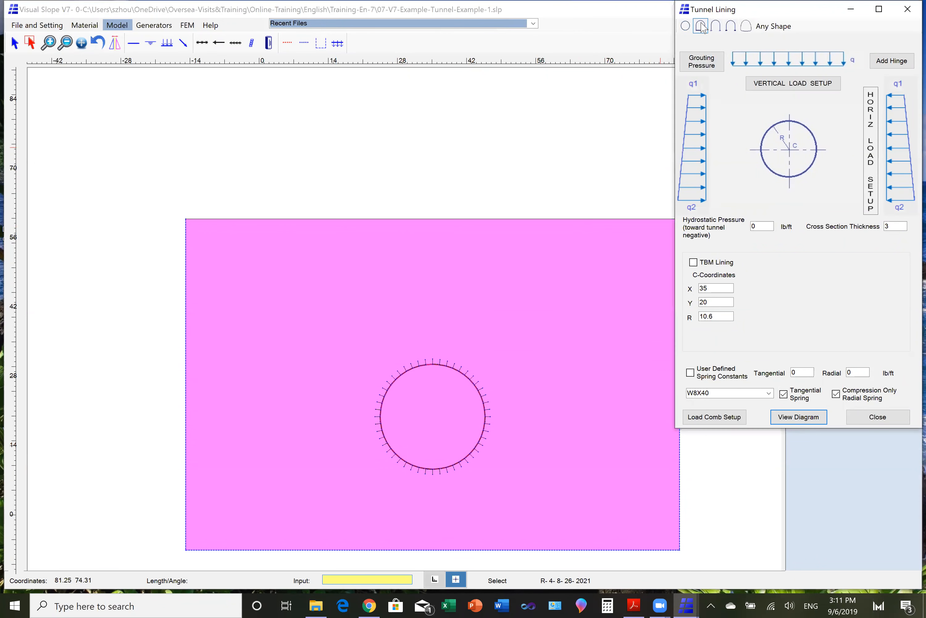
pyautogui.click(702, 27)
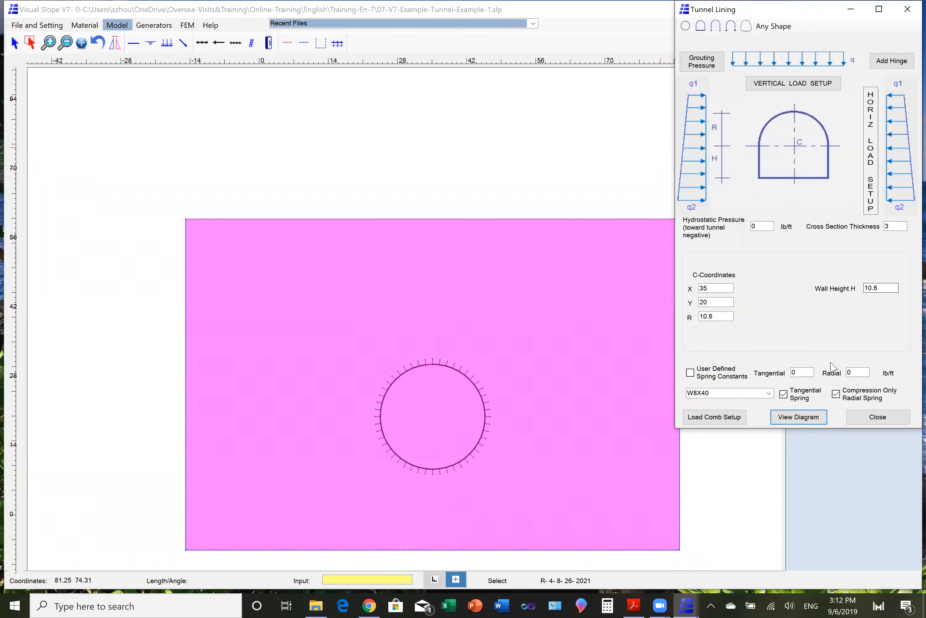
pyautogui.click(803, 422)
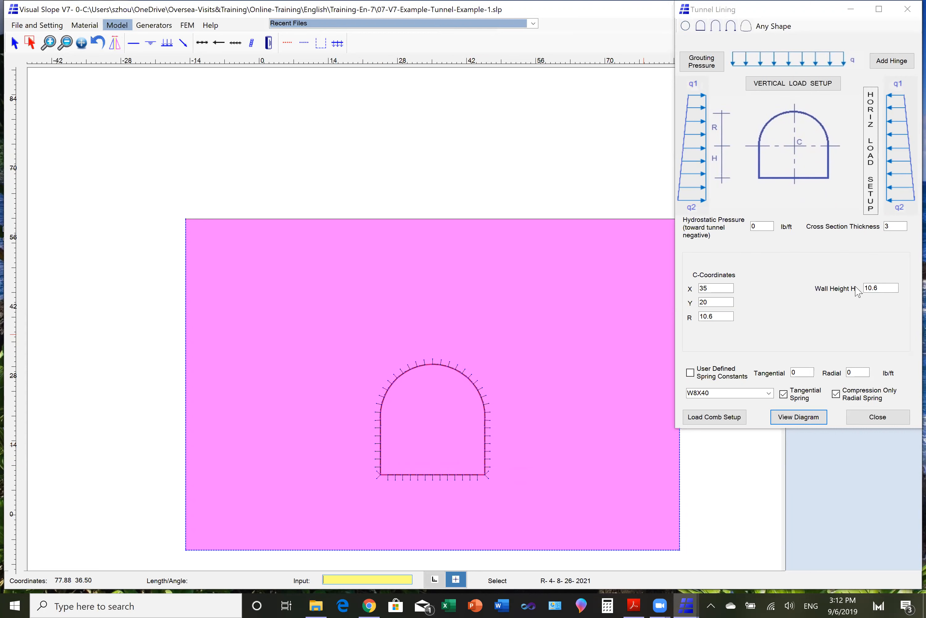
pyautogui.click(715, 27)
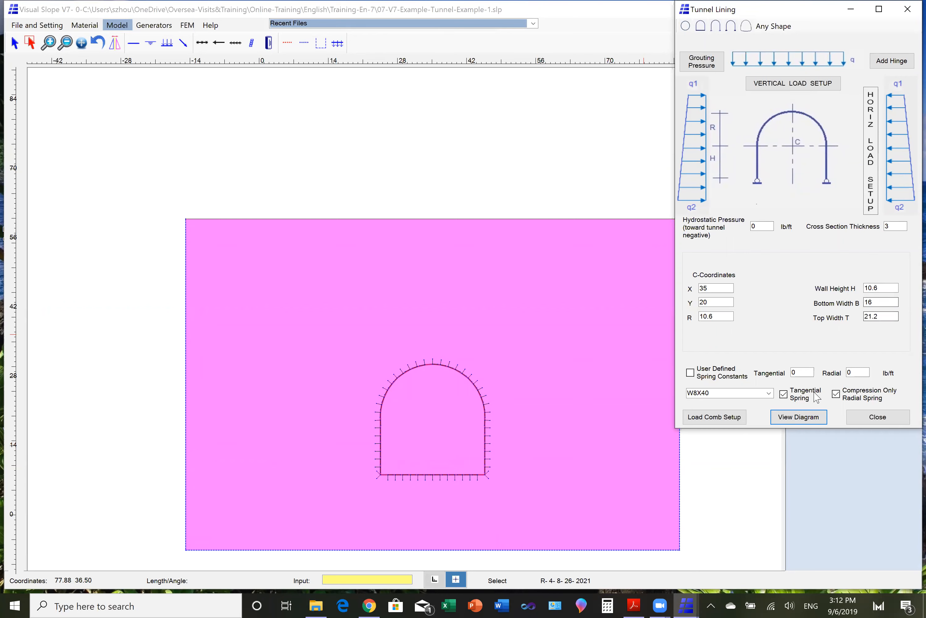
pyautogui.click(799, 417)
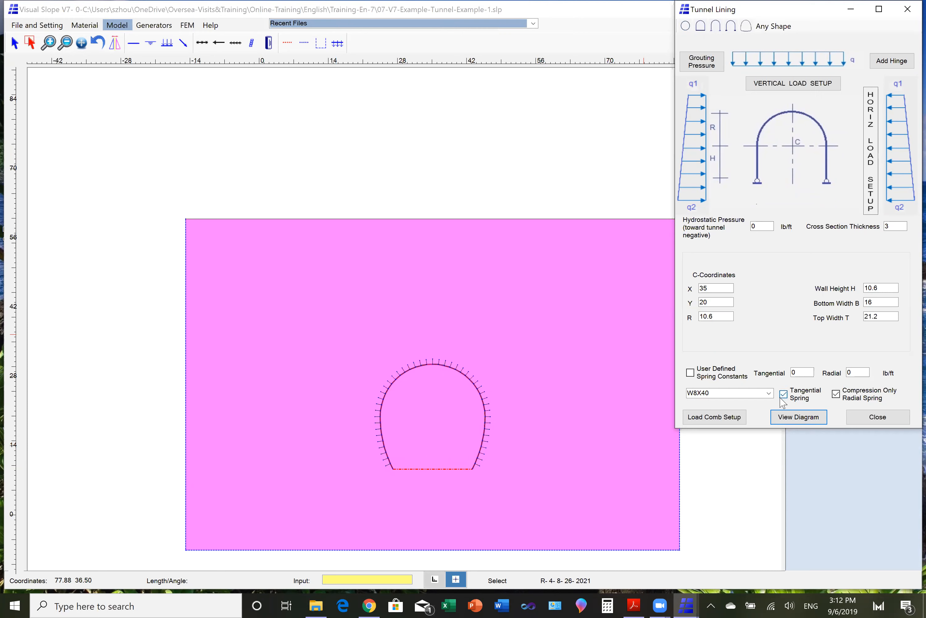
# - Generate the curved-bottom tunnel lining with corner radius R2 set to 3, and close the Tunnel Lining settings
pyautogui.click(746, 26)
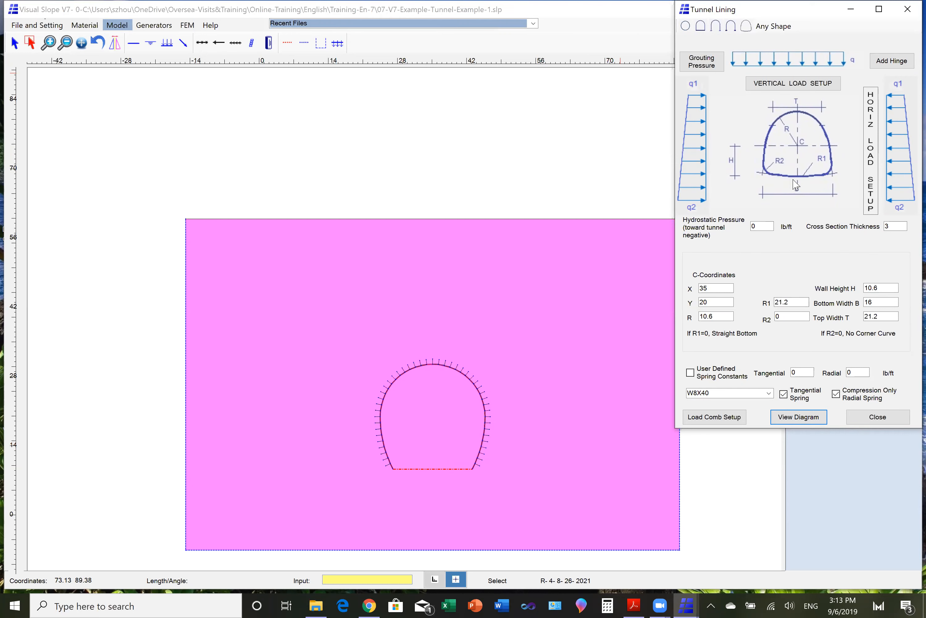
pyautogui.doubleClick(781, 317)
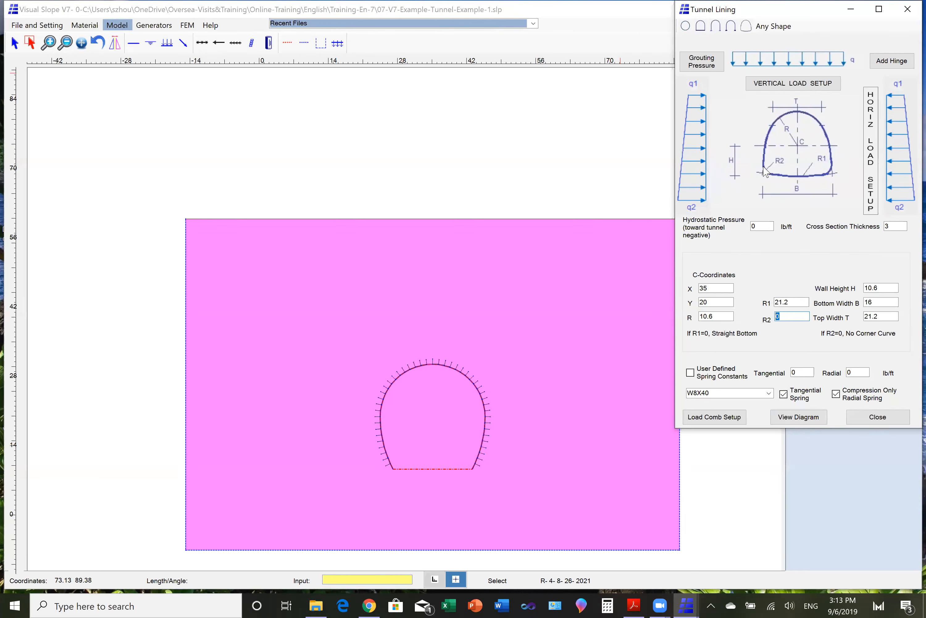
pyautogui.write('3')
pyautogui.click(794, 421)
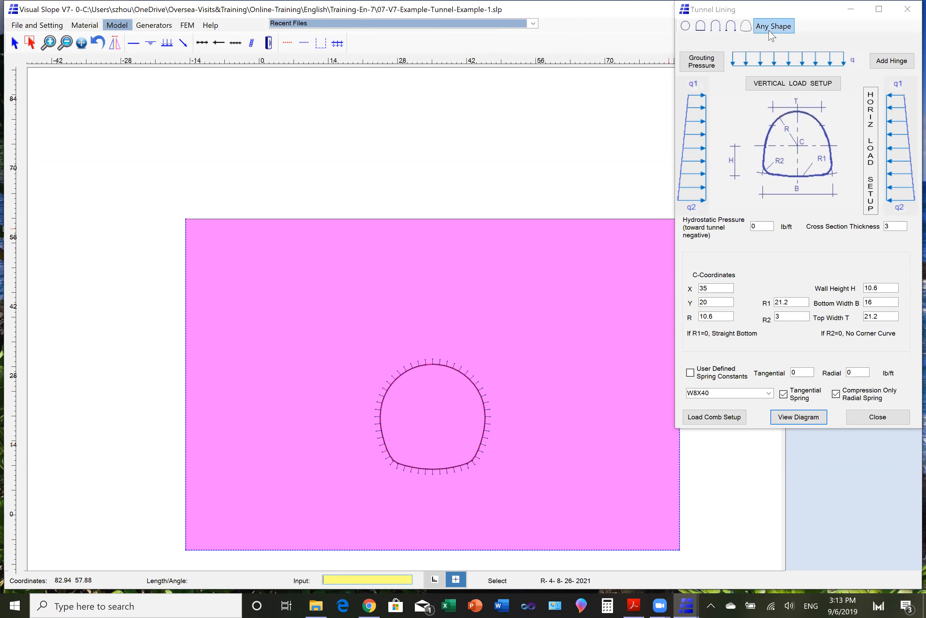
pyautogui.click(908, 9)
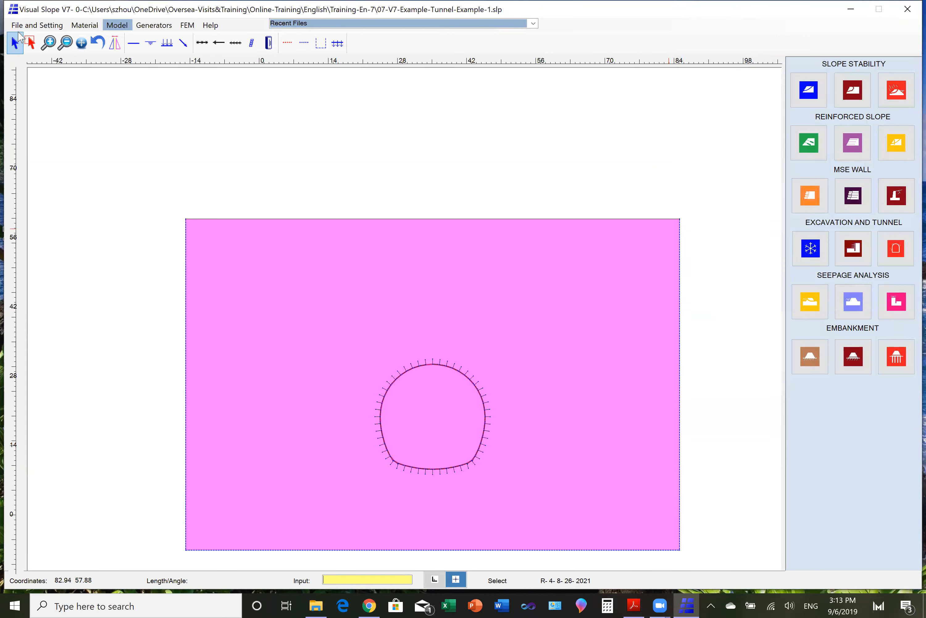
# - Open the project file 07-V7-Example-Tunnel-Example-1-1.slp without saving the changes to the current project
pyautogui.click(27, 25)
pyautogui.click(47, 42)
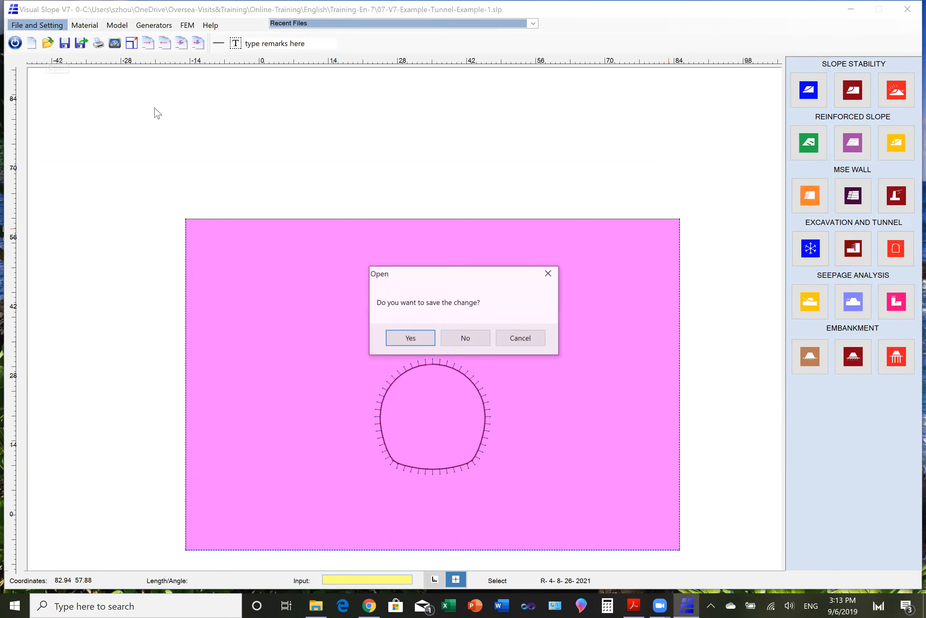
pyautogui.click(457, 338)
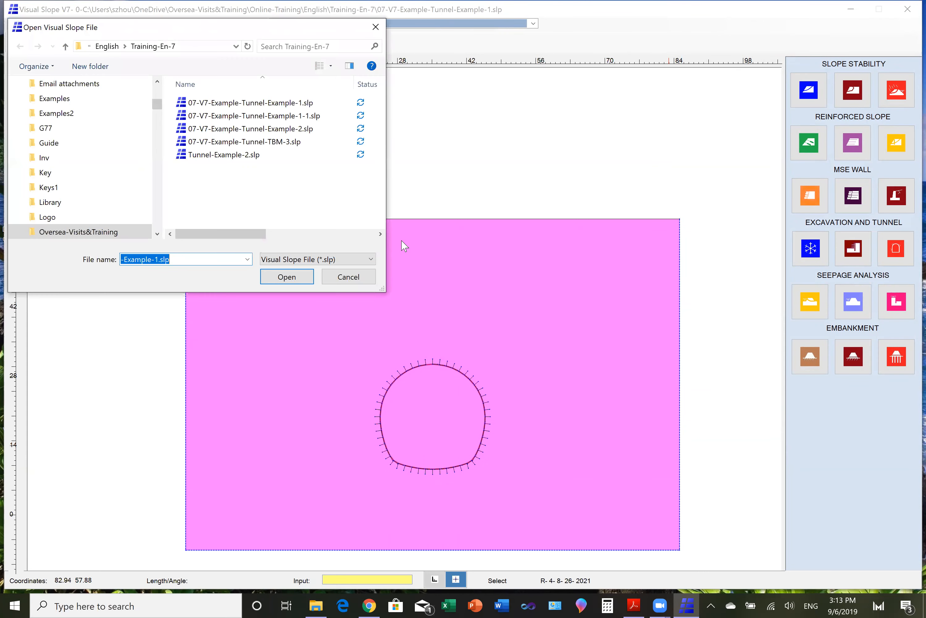
pyautogui.click(279, 115)
pyautogui.click(288, 277)
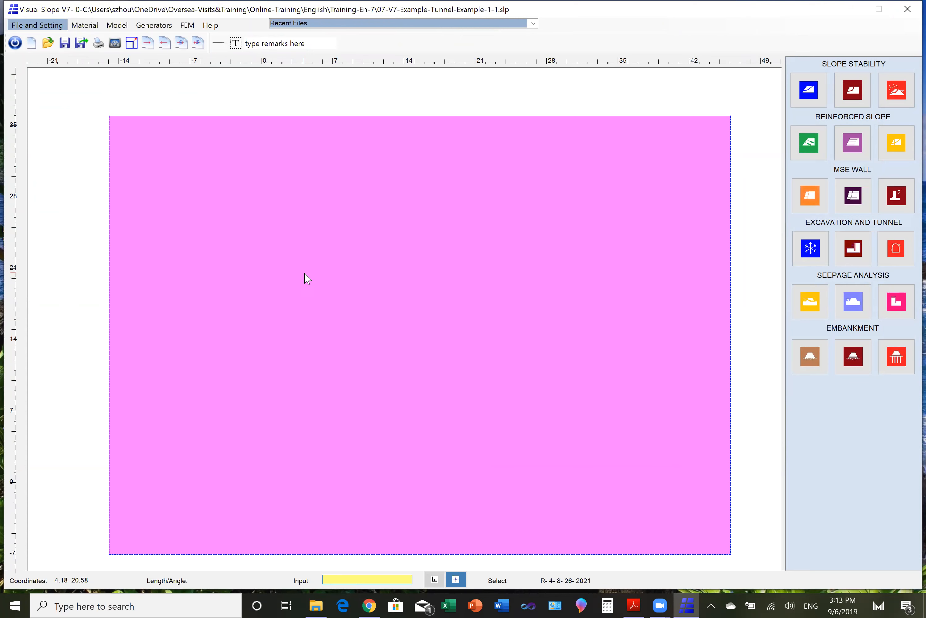
# - Generate an Any Shape tunnel lining from the listed arc centres with point 1 at X 15, Y 15.4, and close the Tunnel Lining settings
pyautogui.click(148, 26)
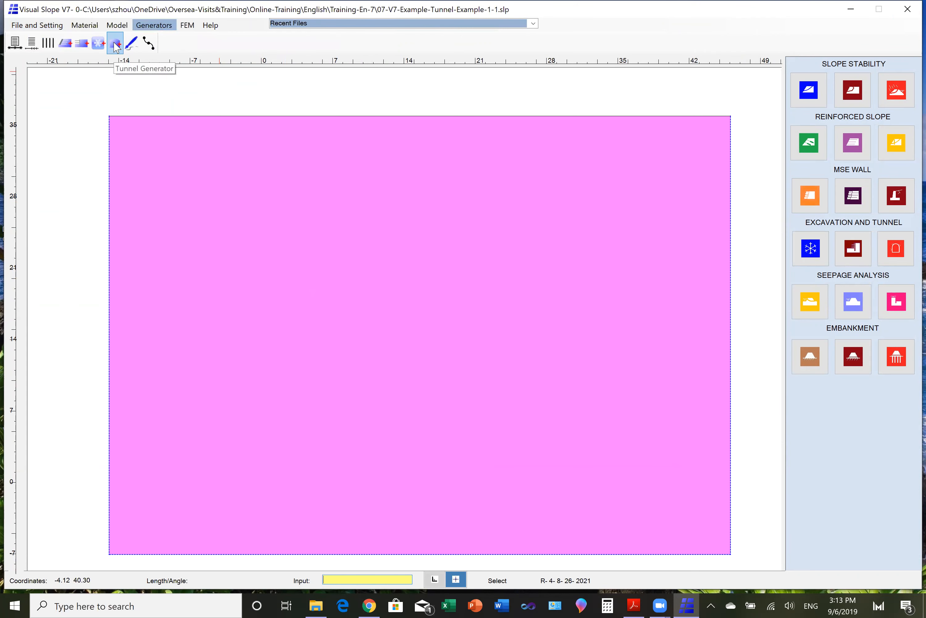
pyautogui.click(116, 46)
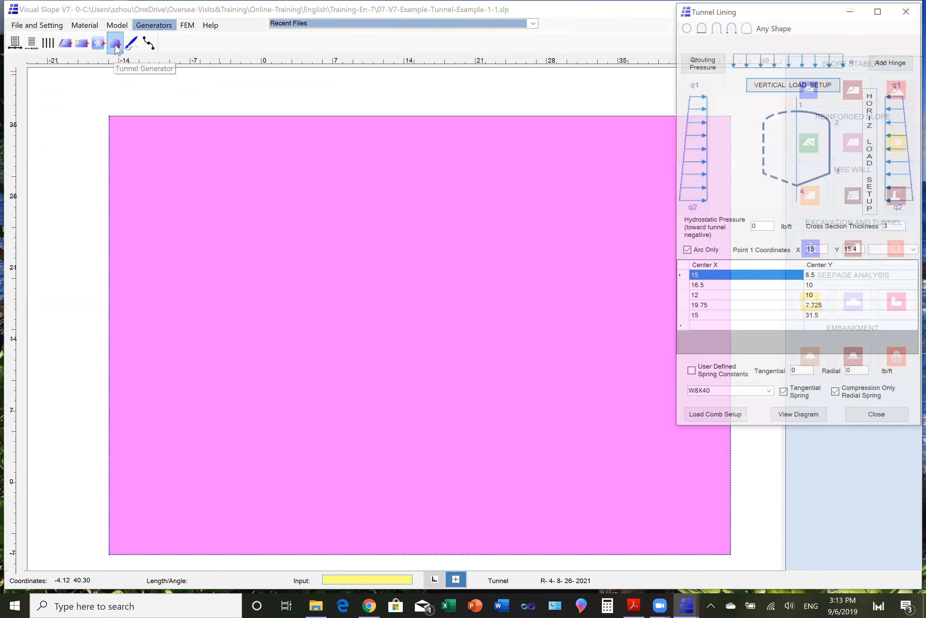
pyautogui.click(779, 34)
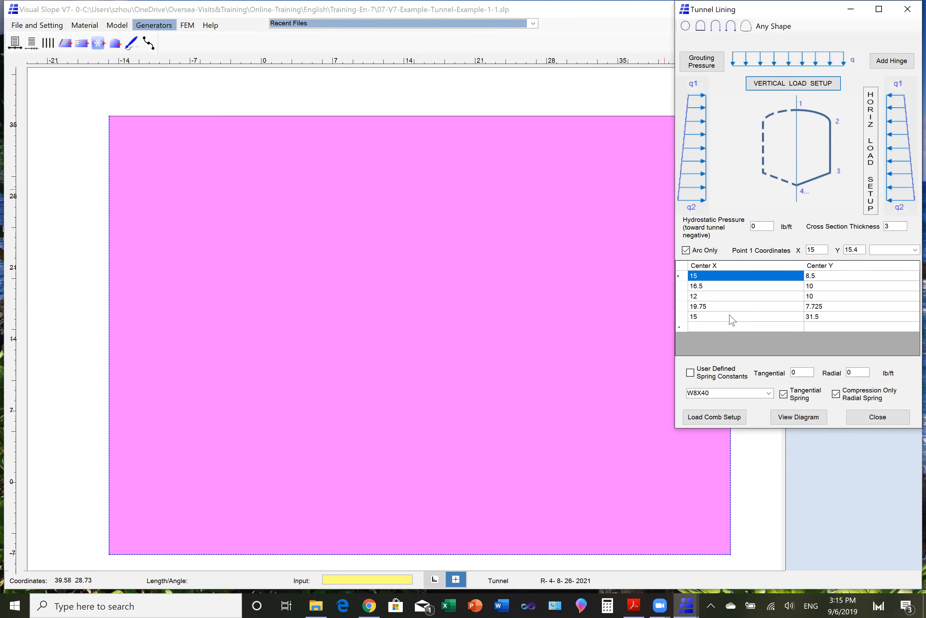
pyautogui.click(797, 424)
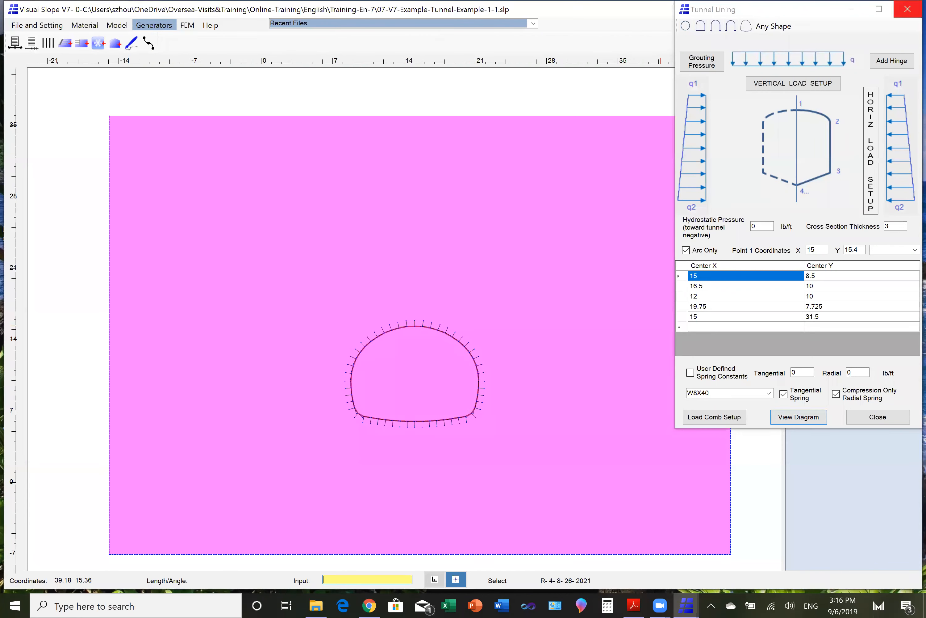
pyautogui.click(908, 9)
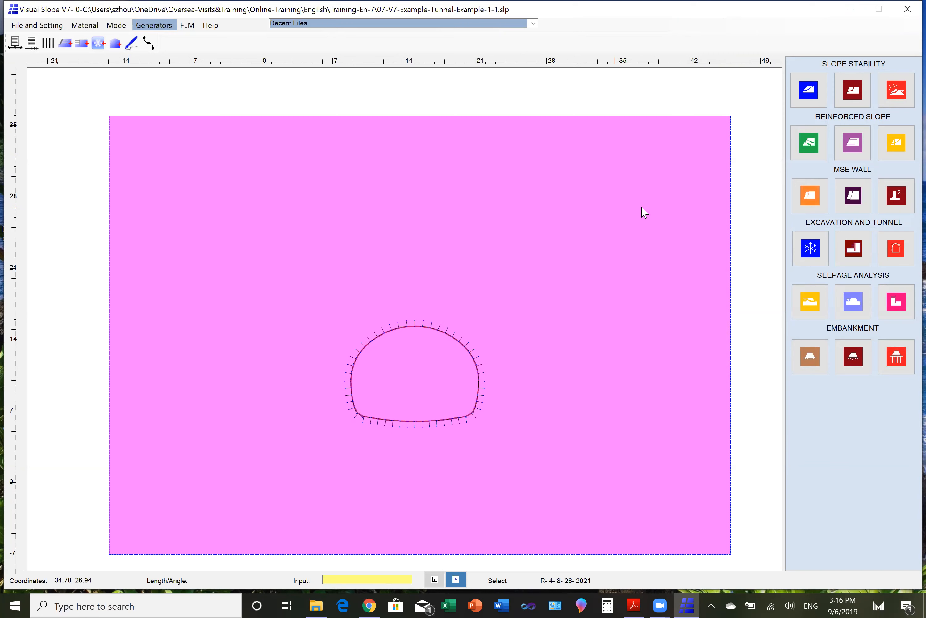
# - Close and restart the program, and open the existing project file Tunnel-Example-2.slp from the Training-En-7 folder
pyautogui.click(903, 8)
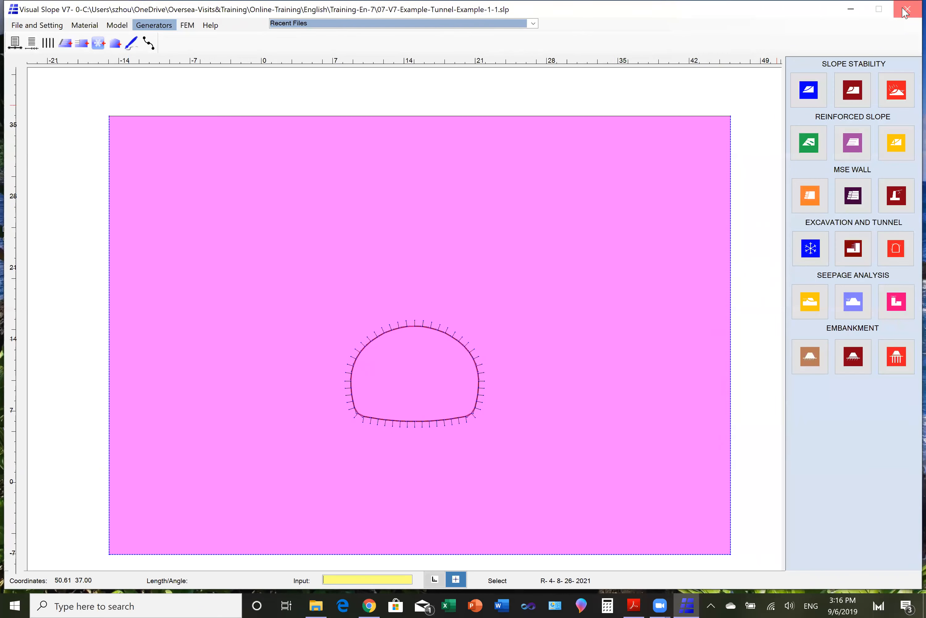
pyautogui.click(903, 9)
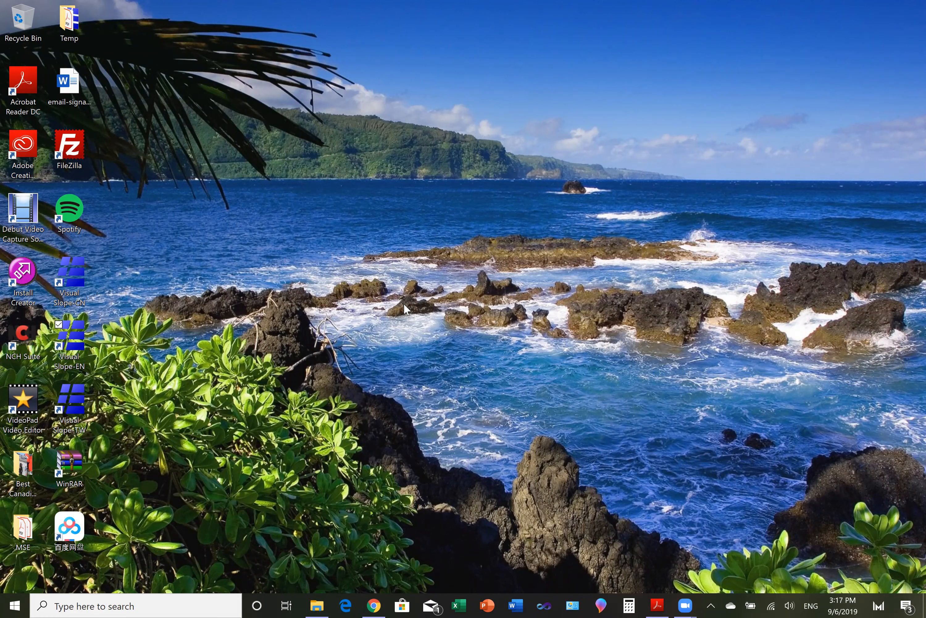
pyautogui.doubleClick(70, 344)
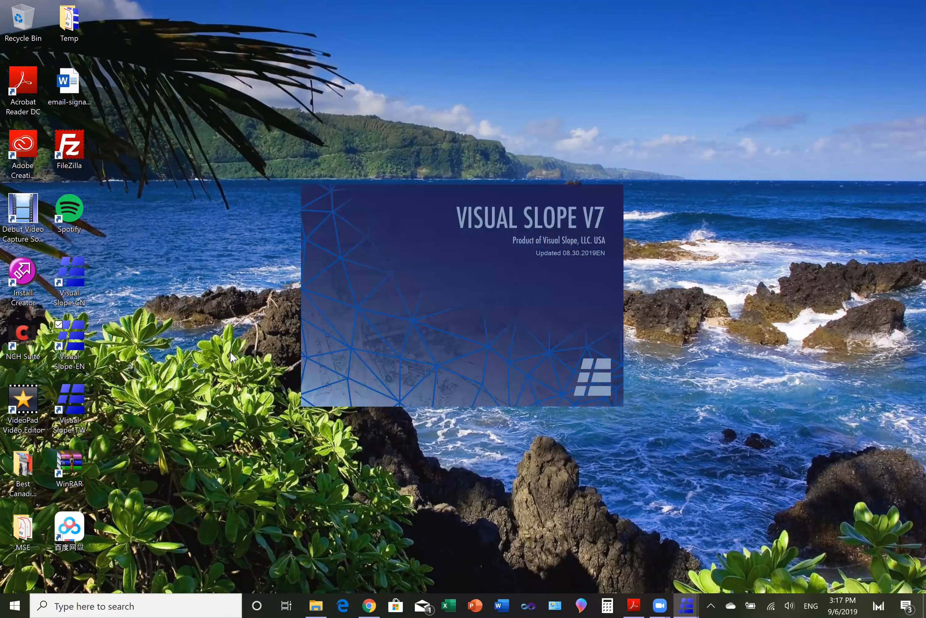
pyautogui.doubleClick(377, 270)
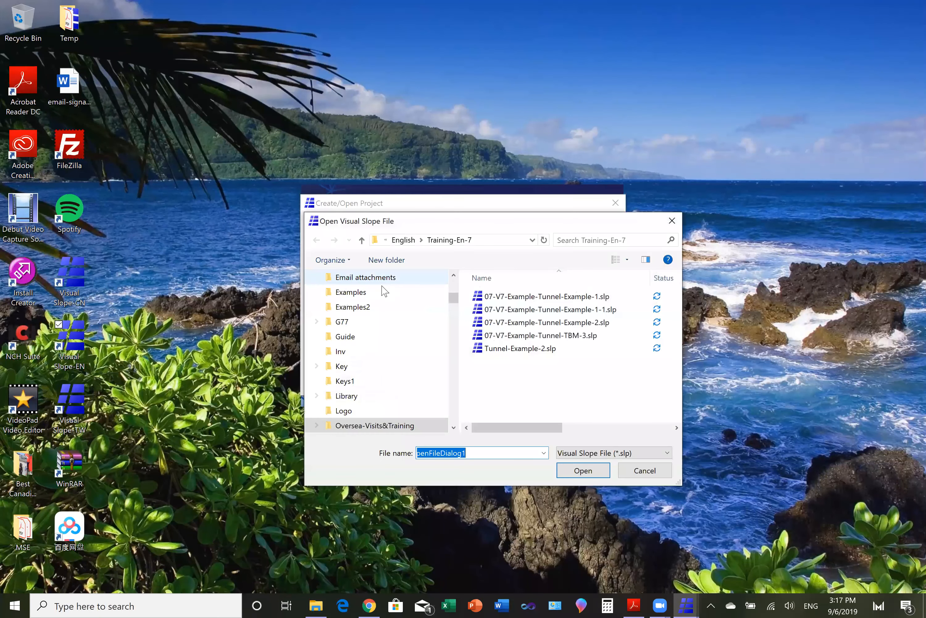
pyautogui.click(491, 349)
pyautogui.click(584, 471)
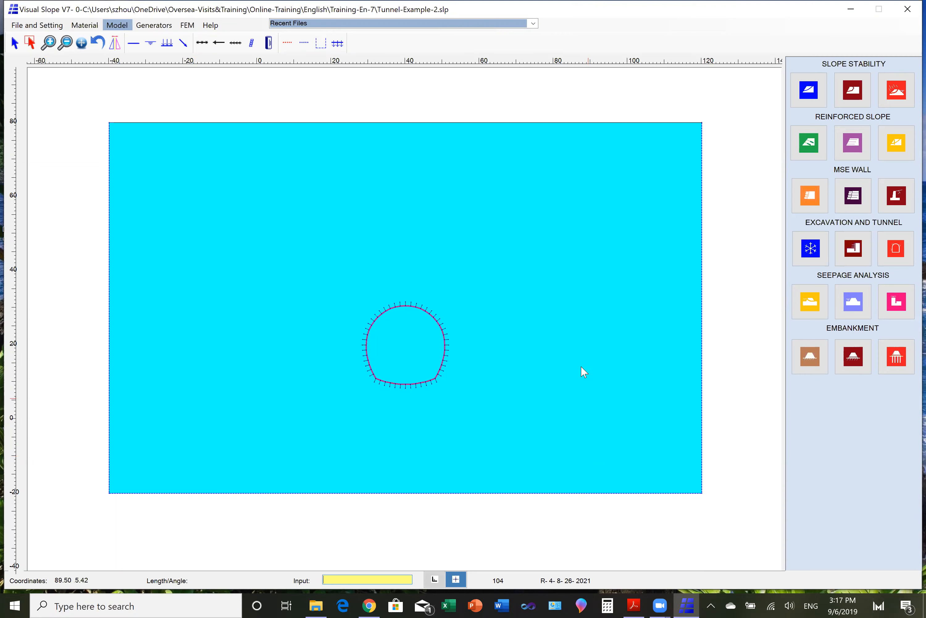
# - Examine the tunnel parameters and basic parameters of the Class IV soil material in the current project
pyautogui.click(40, 25)
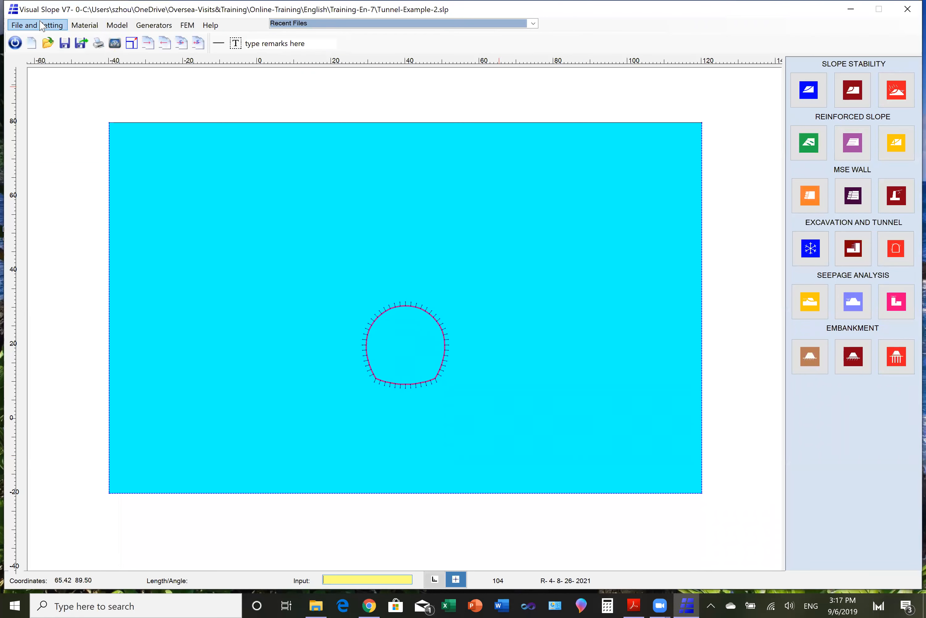
pyautogui.click(74, 27)
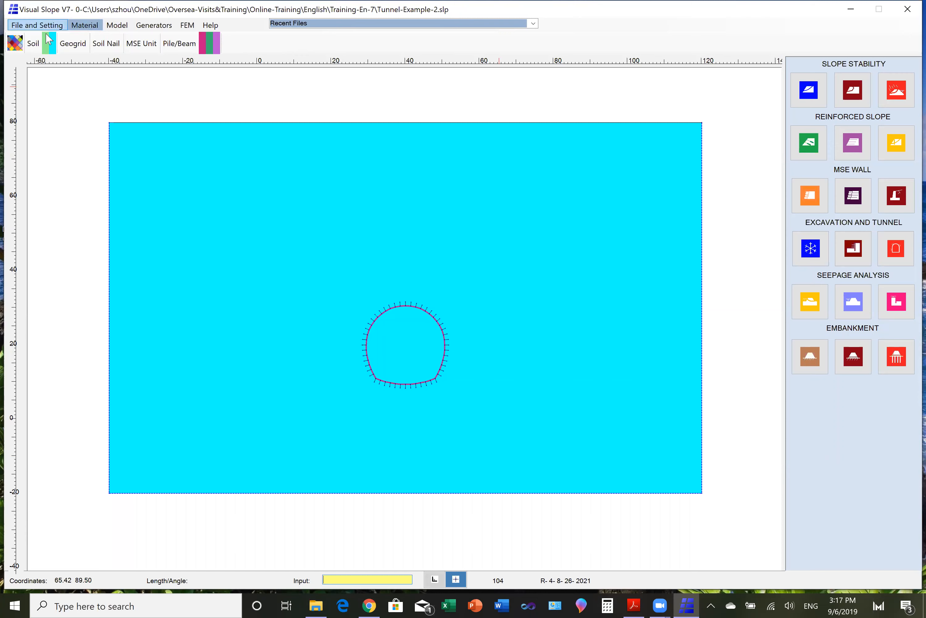
pyautogui.click(16, 43)
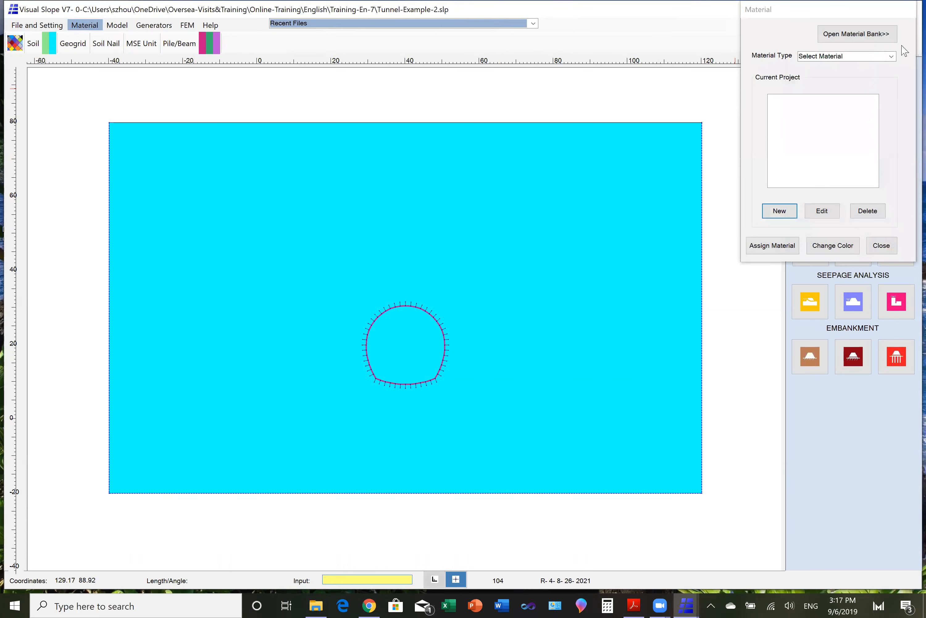
pyautogui.click(892, 56)
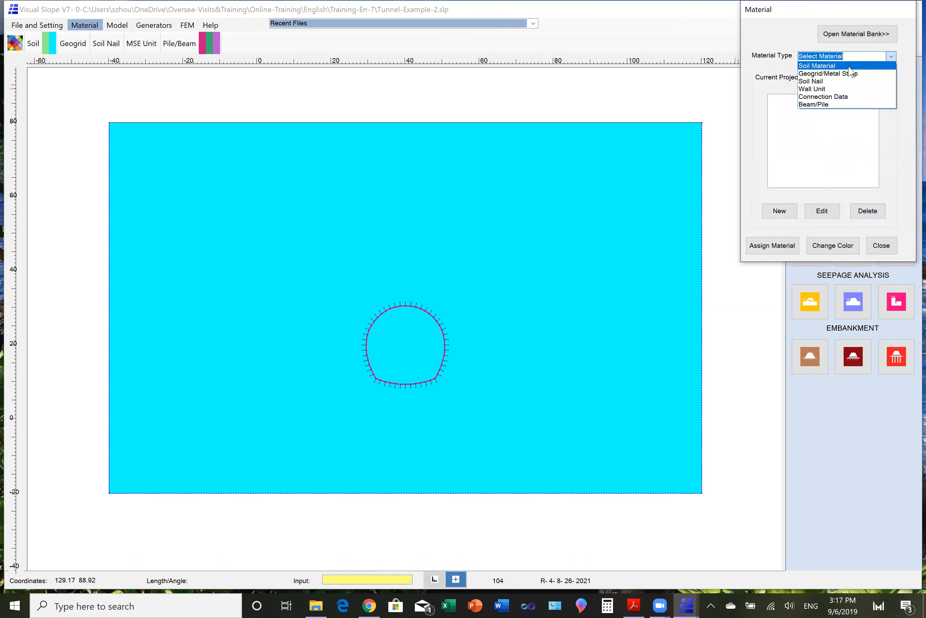
pyautogui.click(821, 66)
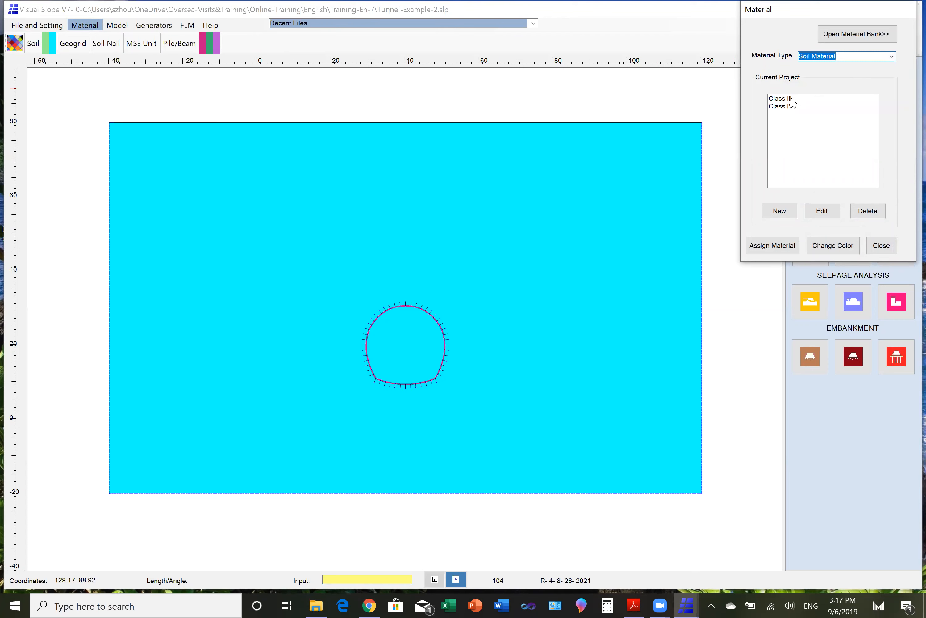
pyautogui.click(793, 100)
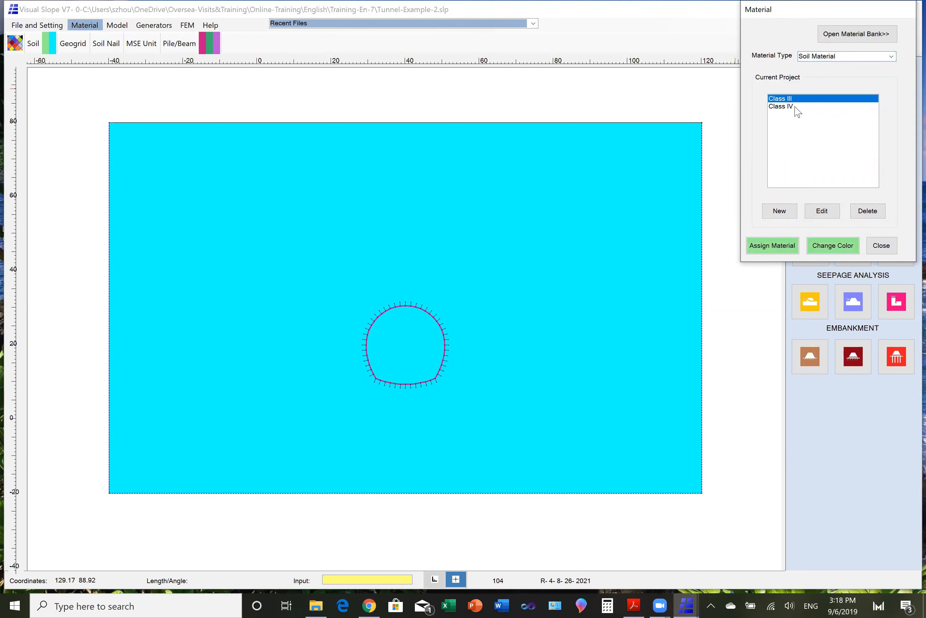
pyautogui.click(794, 108)
pyautogui.click(821, 212)
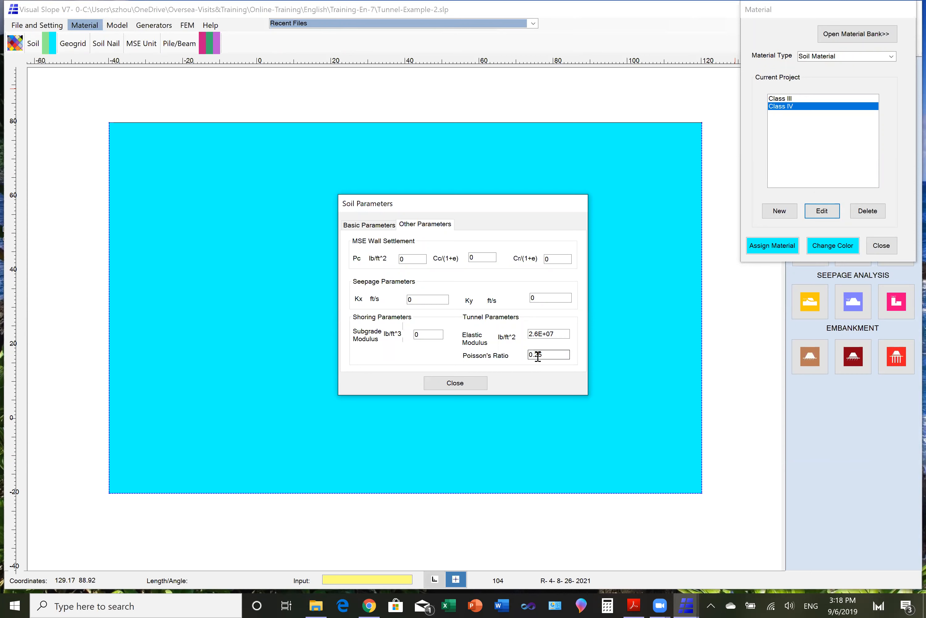
pyautogui.click(374, 225)
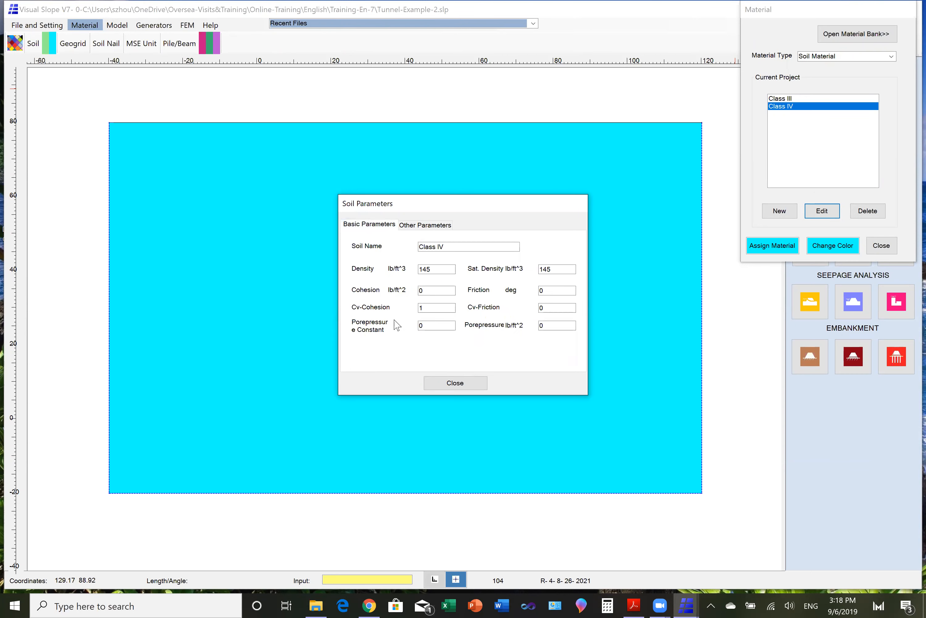
pyautogui.click(446, 385)
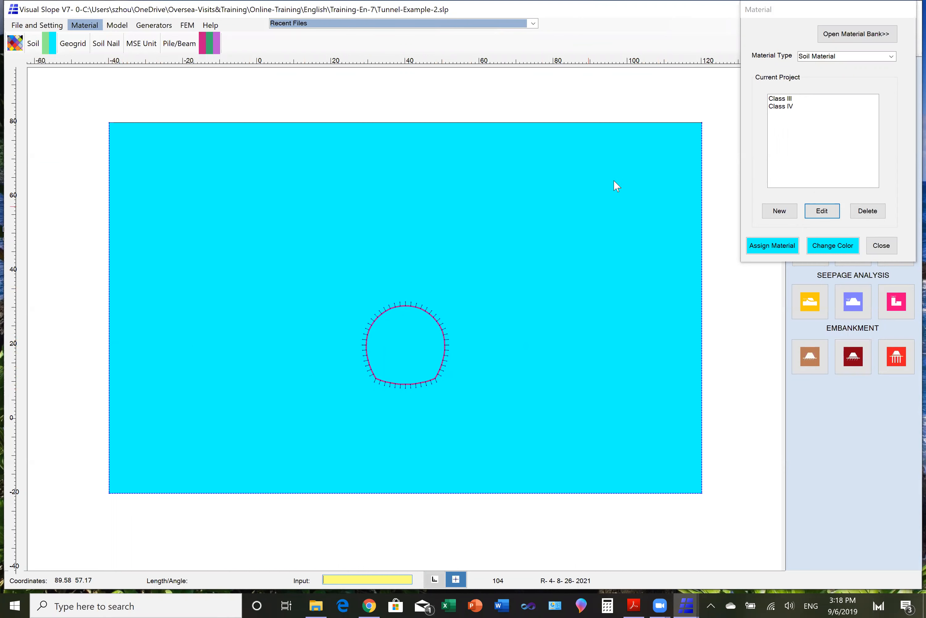
# - Edit the longitudinal spacing and shear capacity of the W8X40 beam material
pyautogui.click(892, 58)
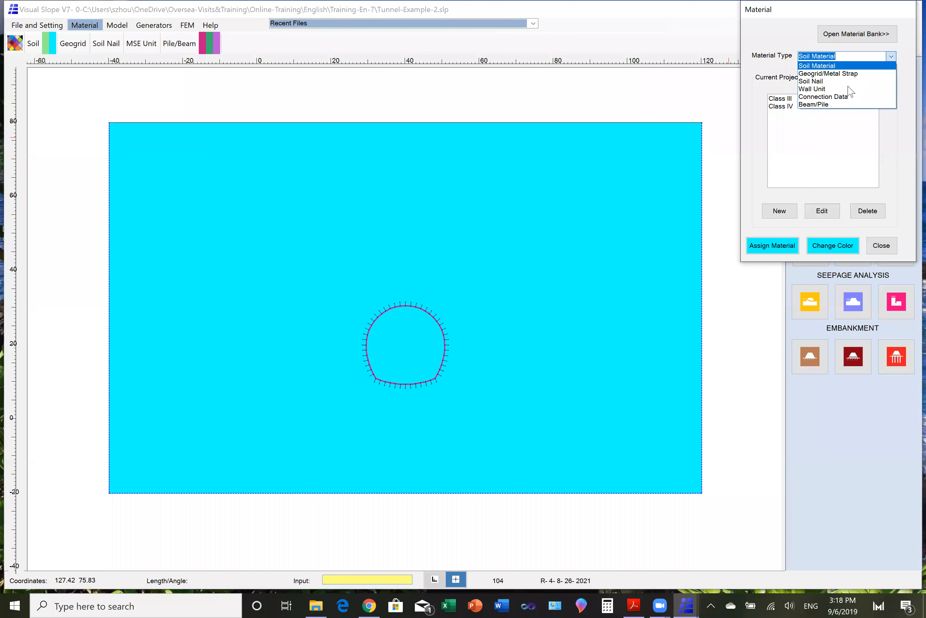
pyautogui.click(829, 104)
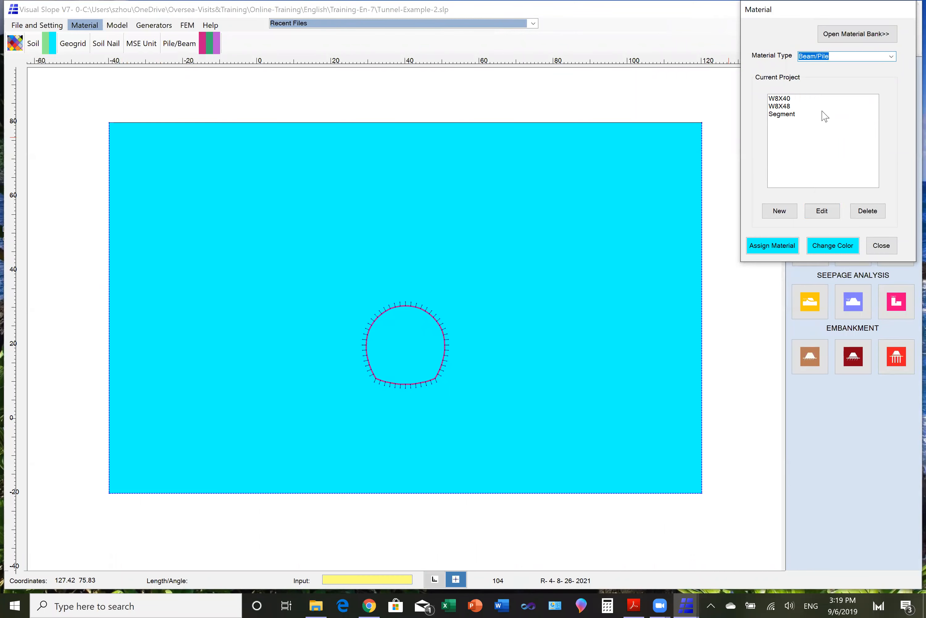
pyautogui.click(789, 99)
pyautogui.click(822, 211)
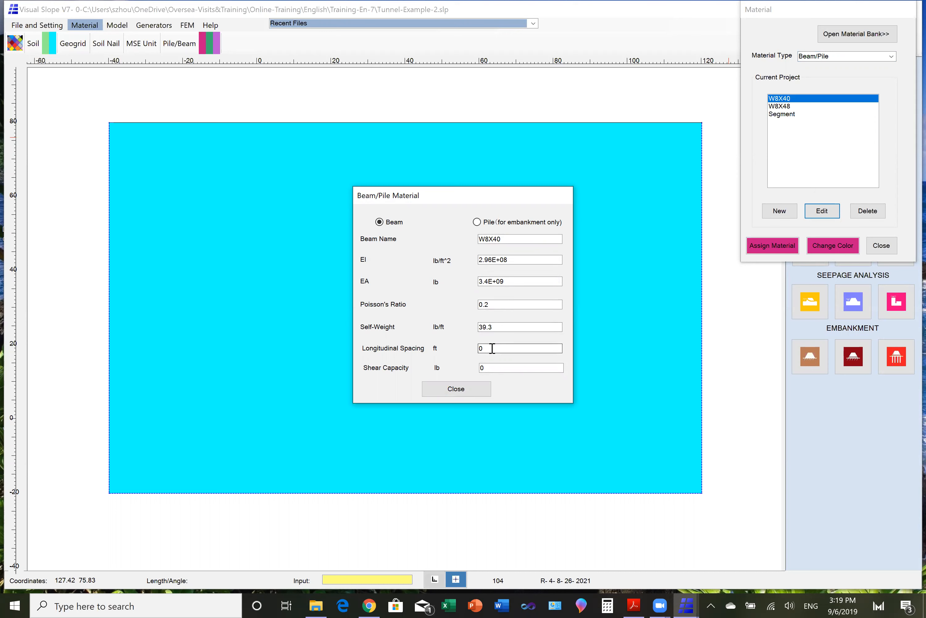
pyautogui.moveTo(493, 348); pyautogui.dragTo(478, 349)
pyautogui.moveTo(485, 365); pyautogui.dragTo(472, 367)
pyautogui.click(456, 392)
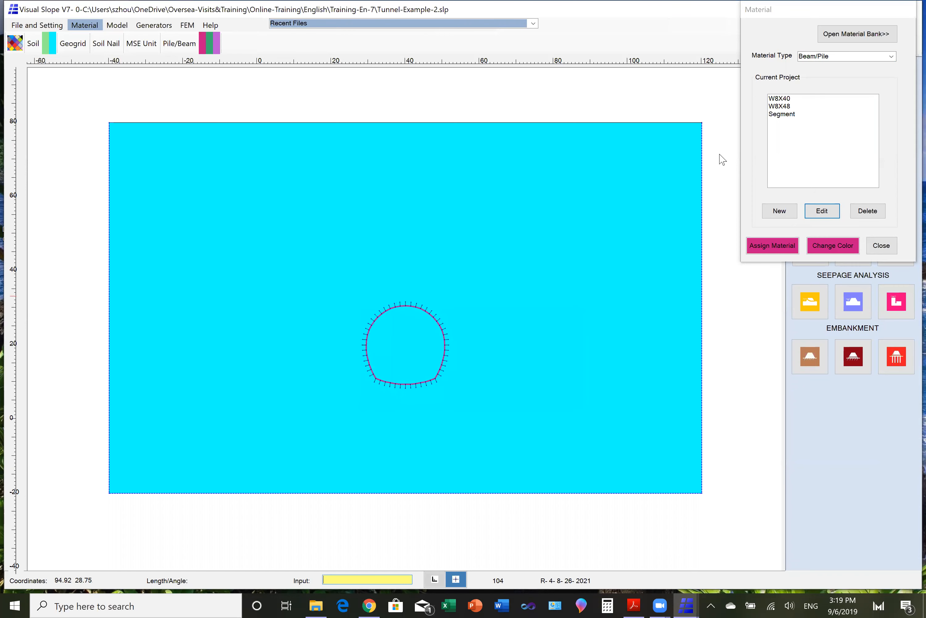
# - Edit the longitudinal spacing and shear capacity of the W8X48 beam material
pyautogui.click(778, 106)
pyautogui.click(821, 212)
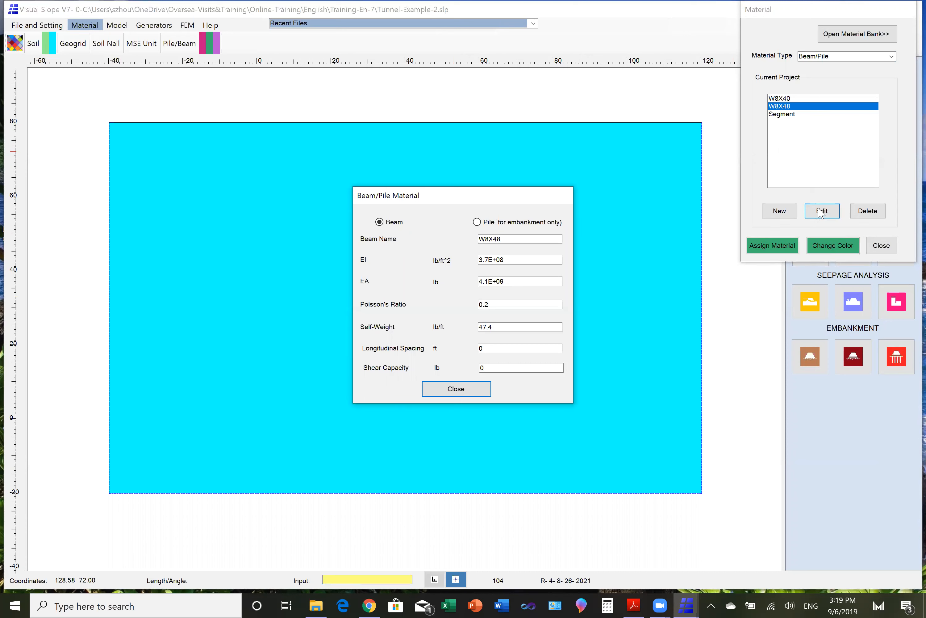
pyautogui.moveTo(485, 351); pyautogui.dragTo(475, 351)
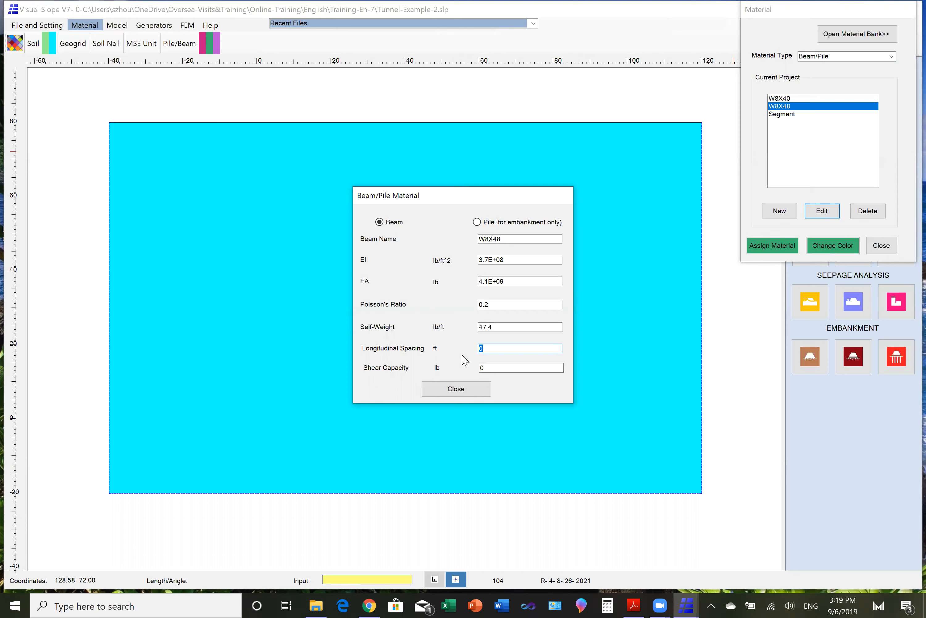
pyautogui.moveTo(487, 367); pyautogui.dragTo(480, 368)
pyautogui.click(482, 389)
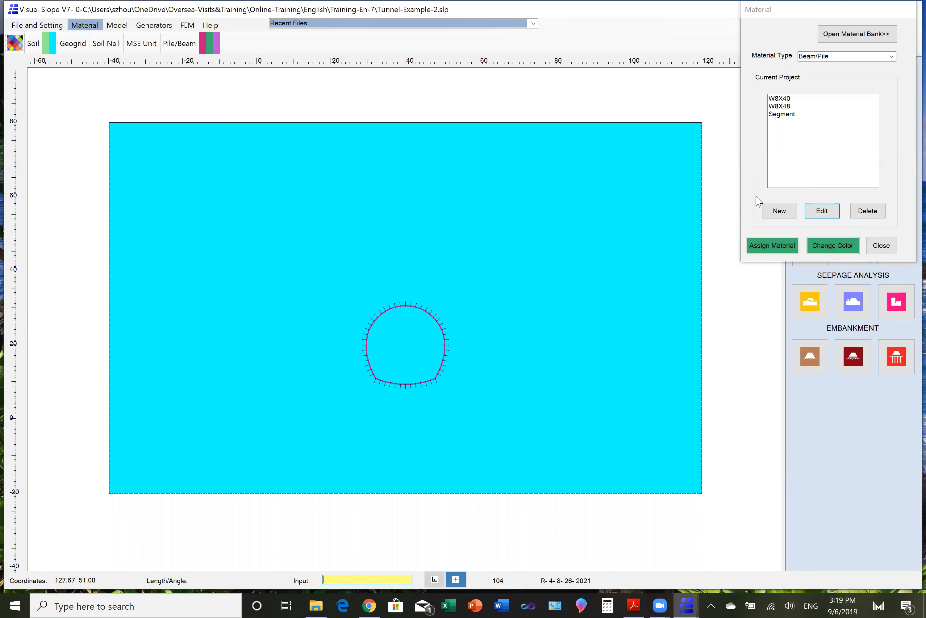
# - Set the Segment beam's longitudinal spacing to 5 ft and shear capacity to 3 lb, and close the Material settings
pyautogui.click(777, 115)
pyautogui.click(813, 210)
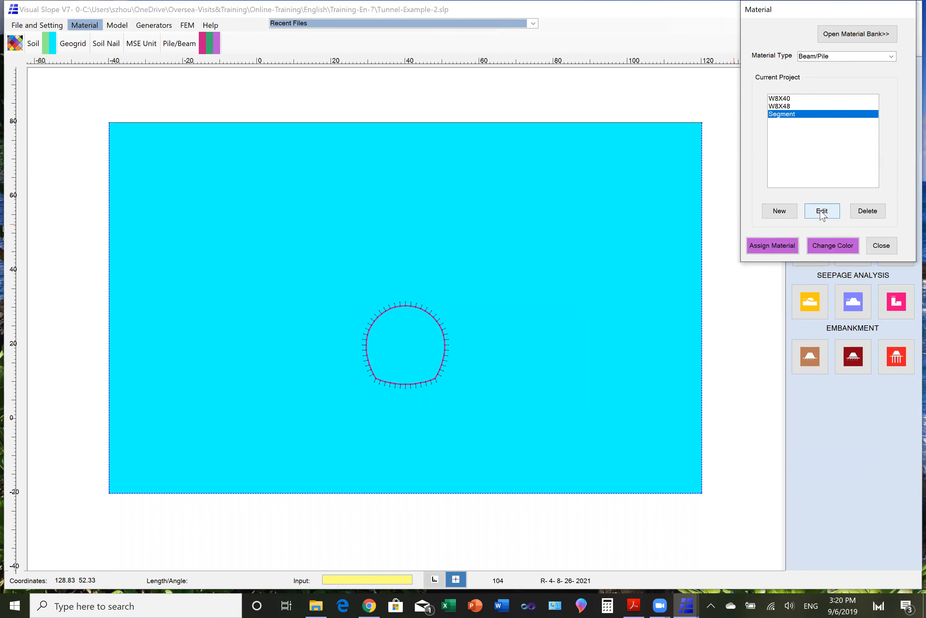
pyautogui.doubleClick(488, 352)
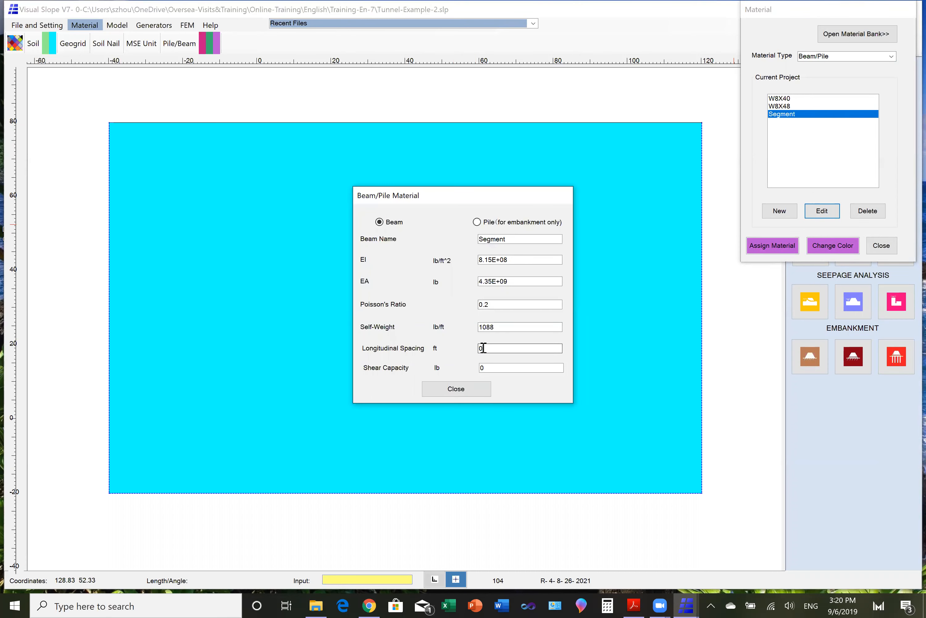
pyautogui.write('5')
pyautogui.doubleClick(482, 367)
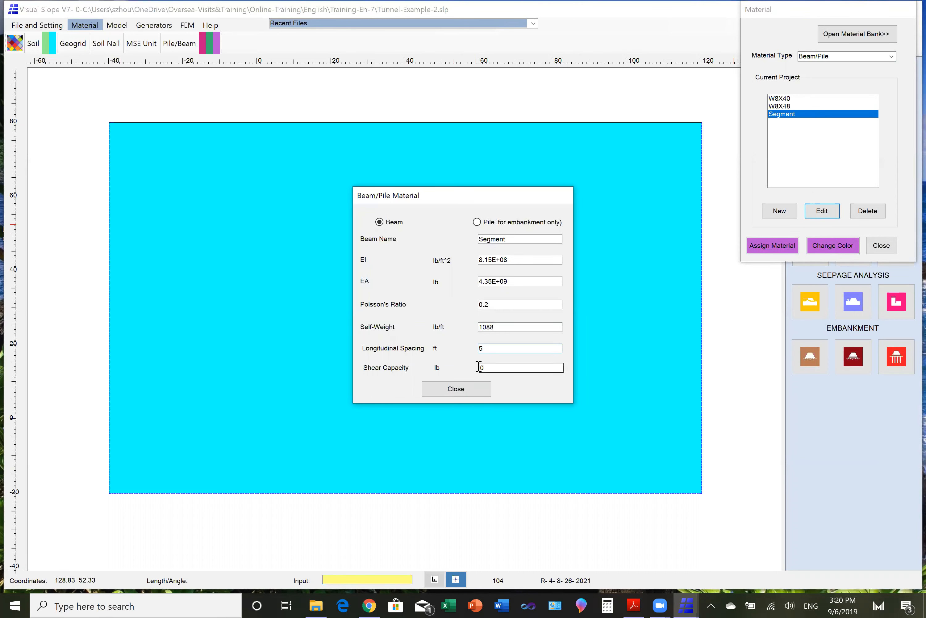
pyautogui.write('3E5')
pyautogui.click(460, 390)
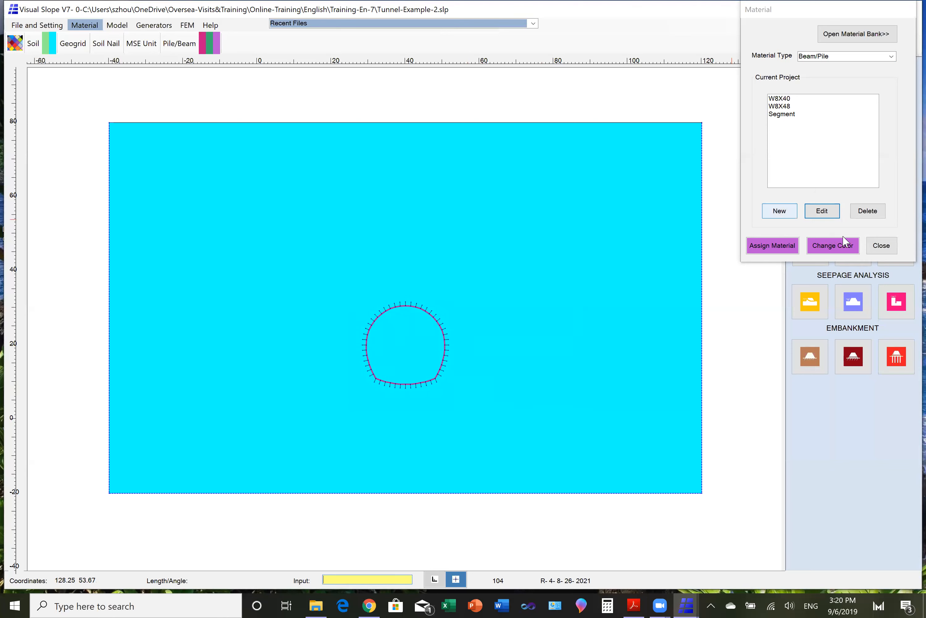
pyautogui.click(882, 248)
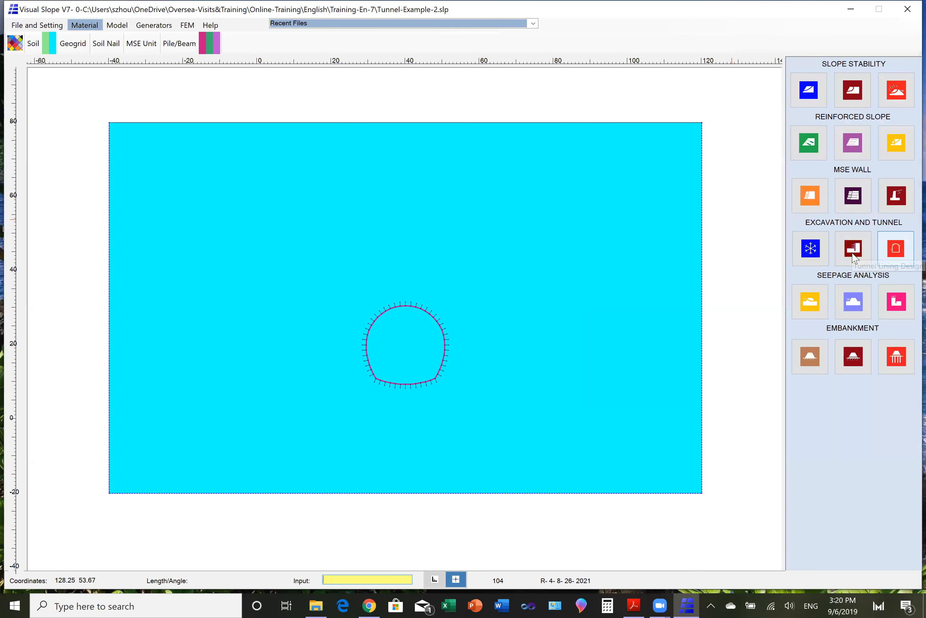
# - Generate the curved-bottom W8X40 tunnel lining with centre X 40, Y 20, radius 10.6, R1 21.2, R2 0 and bottom width 16
pyautogui.click(154, 27)
pyautogui.click(115, 44)
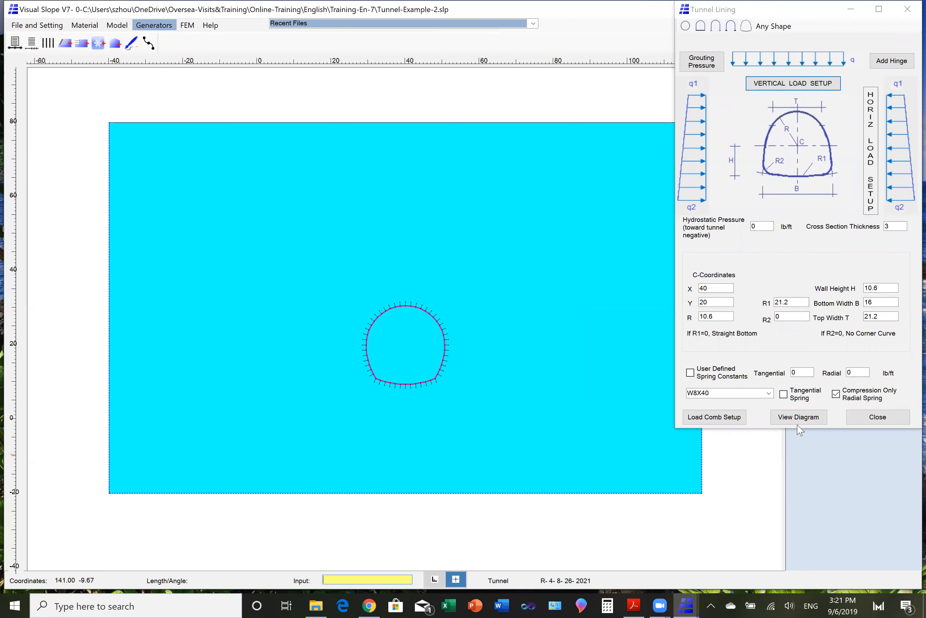
pyautogui.click(799, 417)
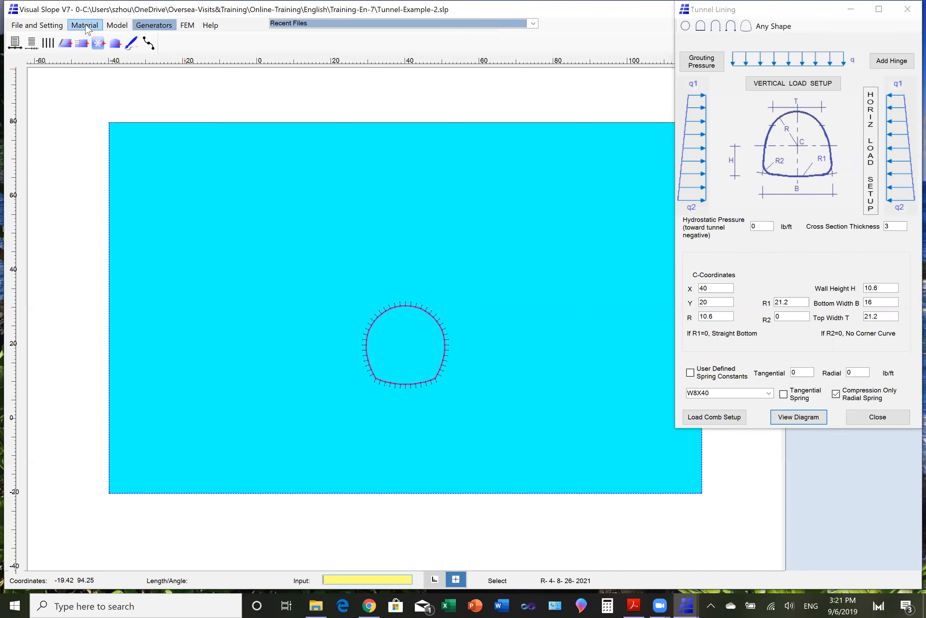
# - Assign the W8X48 beam material to all the lining segments along the curved tunnel bottom
pyautogui.click(116, 25)
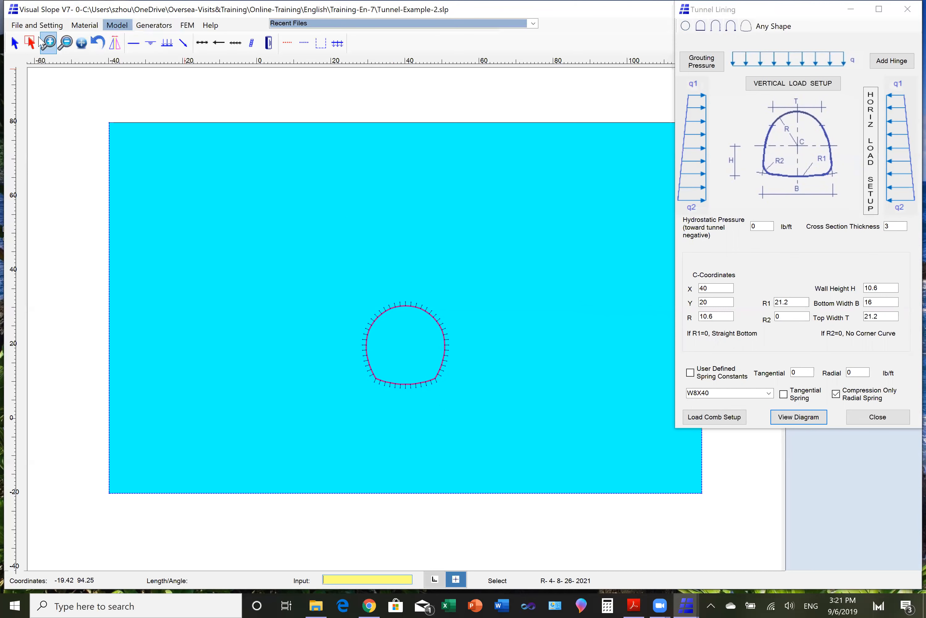
pyautogui.moveTo(337, 280); pyautogui.dragTo(465, 402)
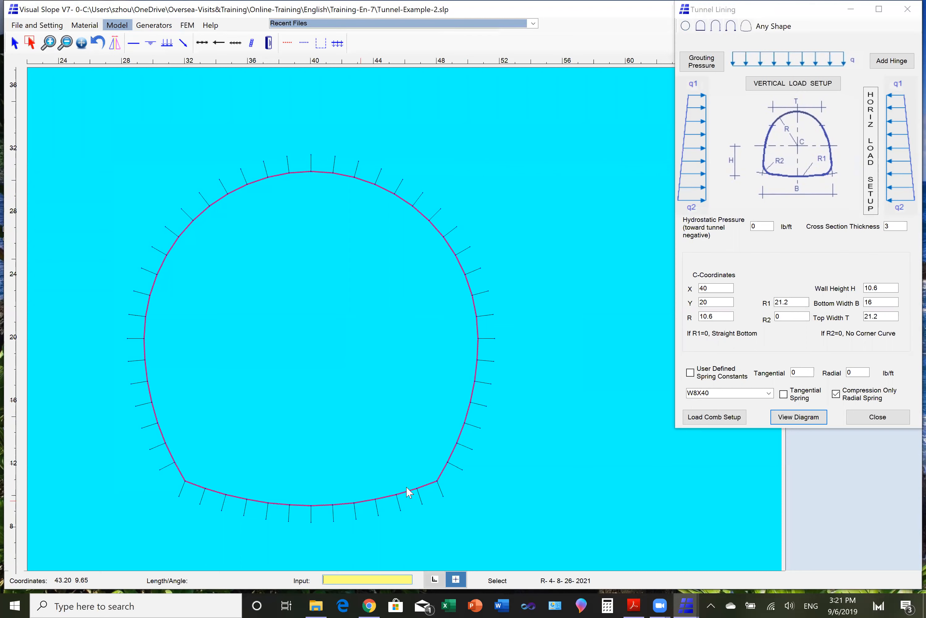
pyautogui.click(86, 26)
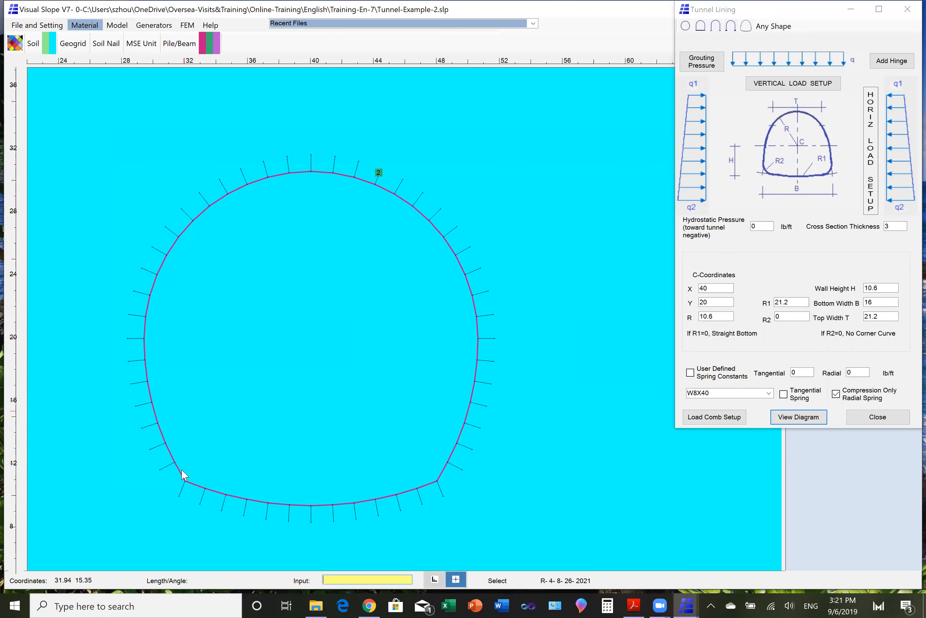
pyautogui.click(199, 487)
pyautogui.click(216, 493)
pyautogui.click(238, 498)
pyautogui.click(212, 39)
pyautogui.click(264, 502)
pyautogui.click(208, 41)
pyautogui.click(279, 506)
pyautogui.click(212, 40)
pyautogui.click(300, 506)
pyautogui.click(210, 42)
pyautogui.click(325, 505)
pyautogui.click(210, 42)
pyautogui.click(317, 506)
pyautogui.click(211, 41)
pyautogui.click(365, 505)
# - Add hinges to the lining at both lower corners where the walls meet the curved bottom
pyautogui.click(890, 63)
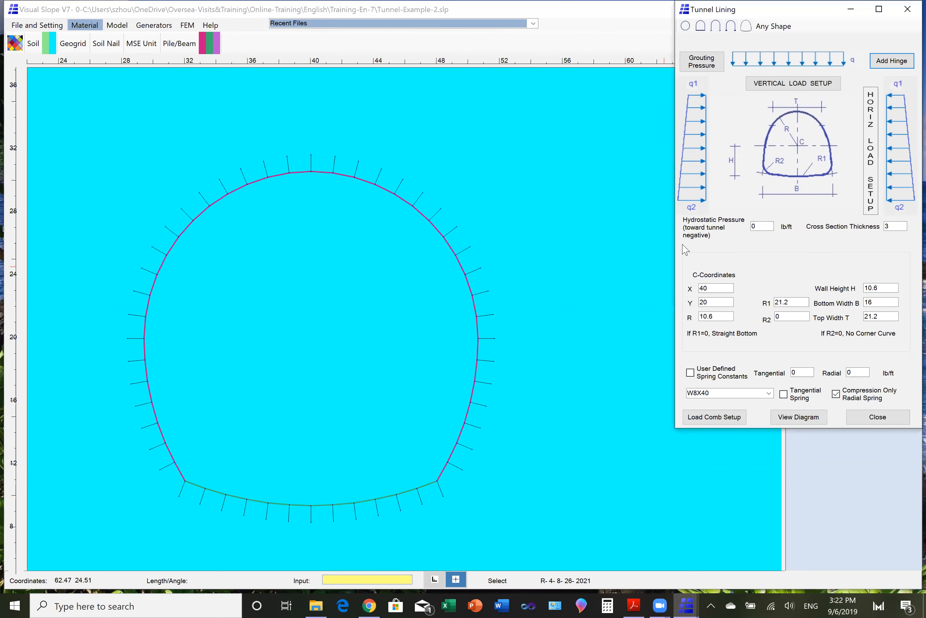
pyautogui.click(438, 481)
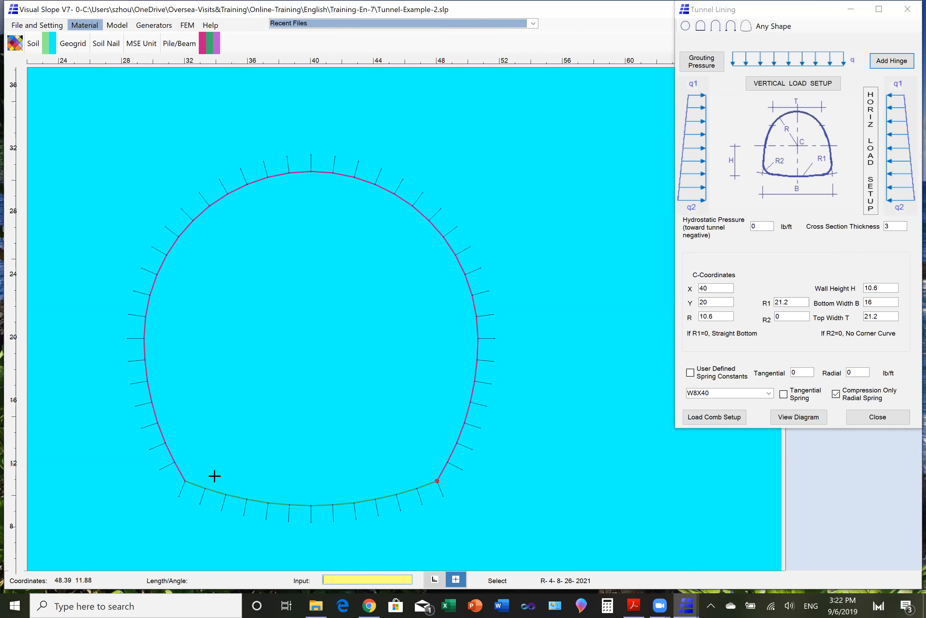
pyautogui.click(185, 481)
# - Accept the vertical load GIV-VP with q1 and q2 of -18444 lb/ft and a and b of 0
pyautogui.click(791, 86)
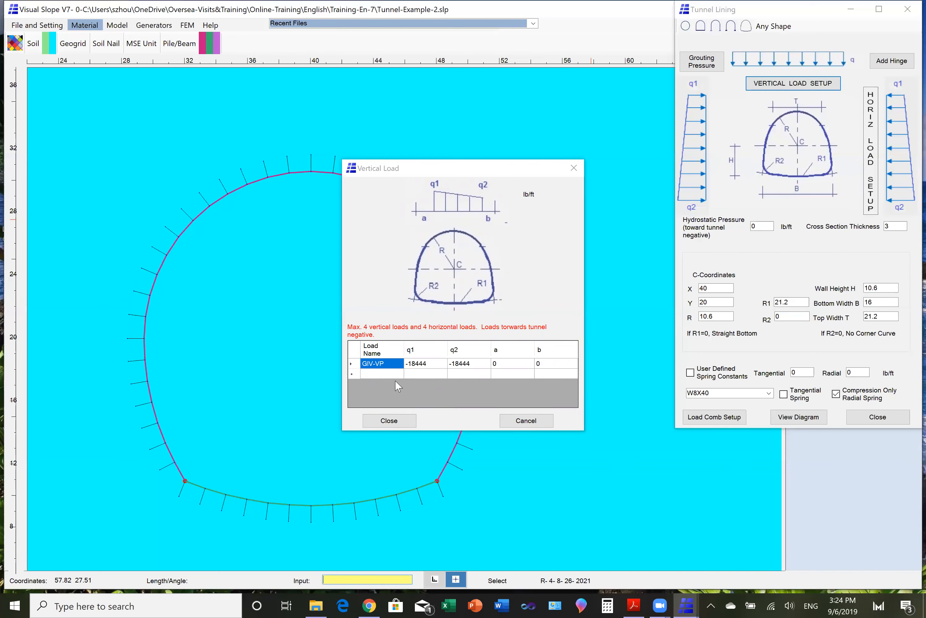
pyautogui.click(393, 421)
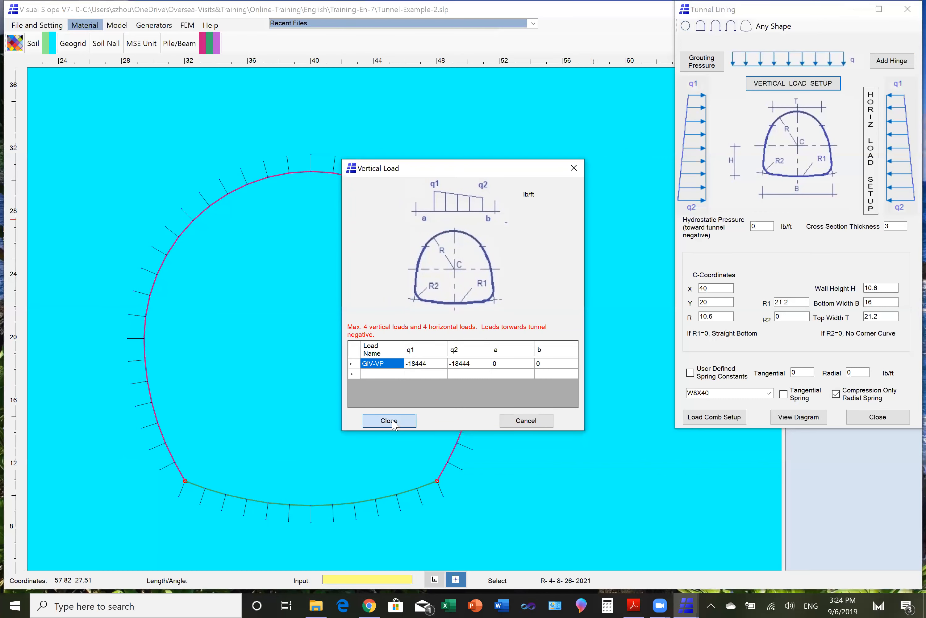
pyautogui.click(394, 422)
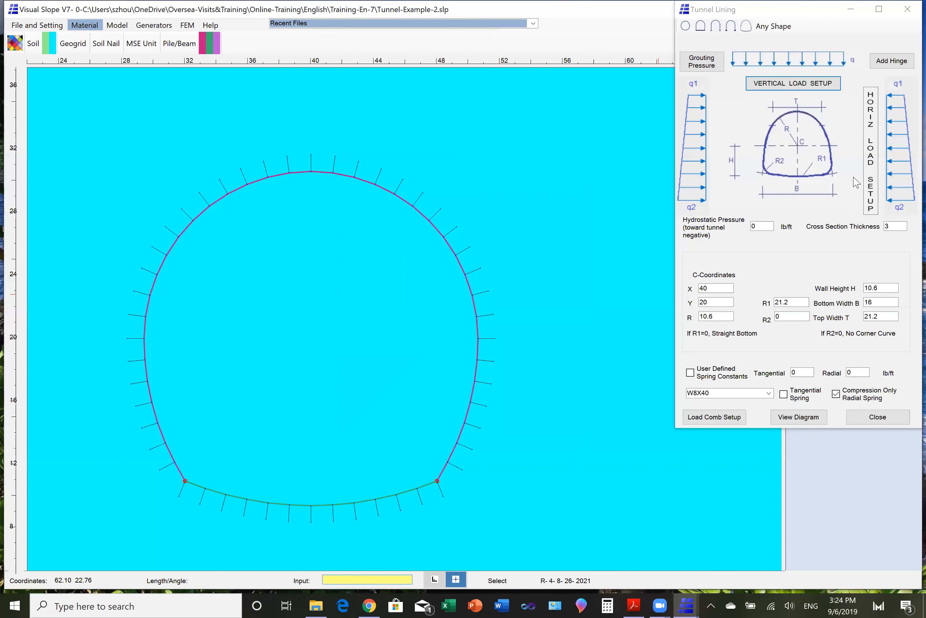
# - Accept the horizontal load GIV-HP with q1 and q2 of -18444 lb/ft and a and b of 0
pyautogui.click(872, 165)
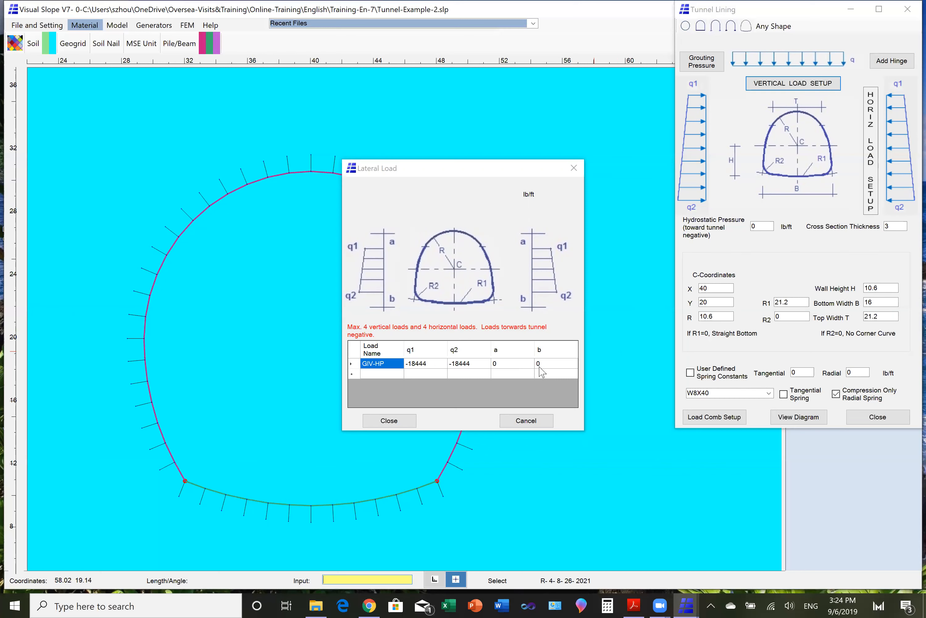
pyautogui.click(407, 420)
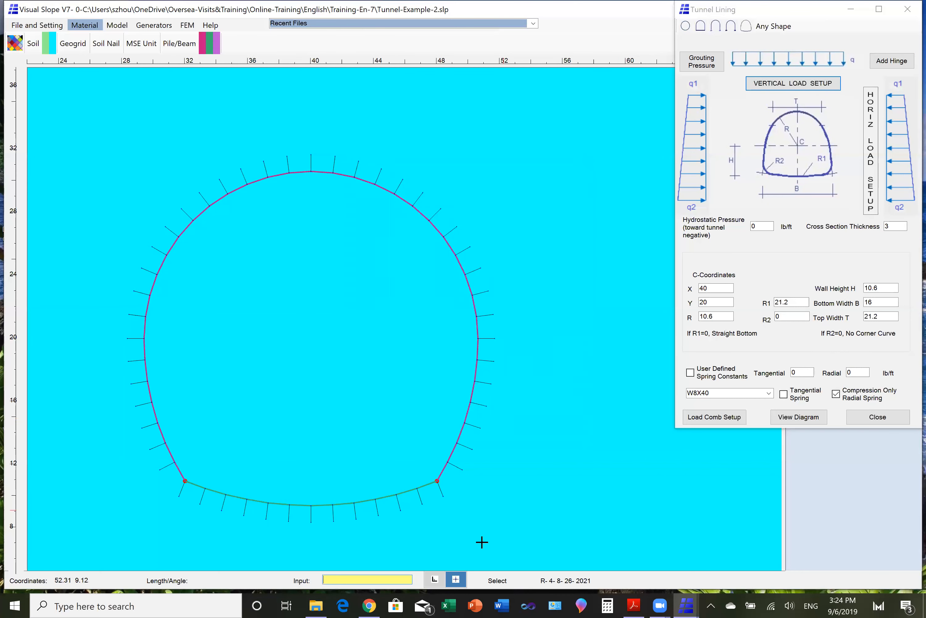
# - In load combination 1, set the Grout-Press load factor to 0 and the GIV-VP load factor to 1
pyautogui.click(726, 420)
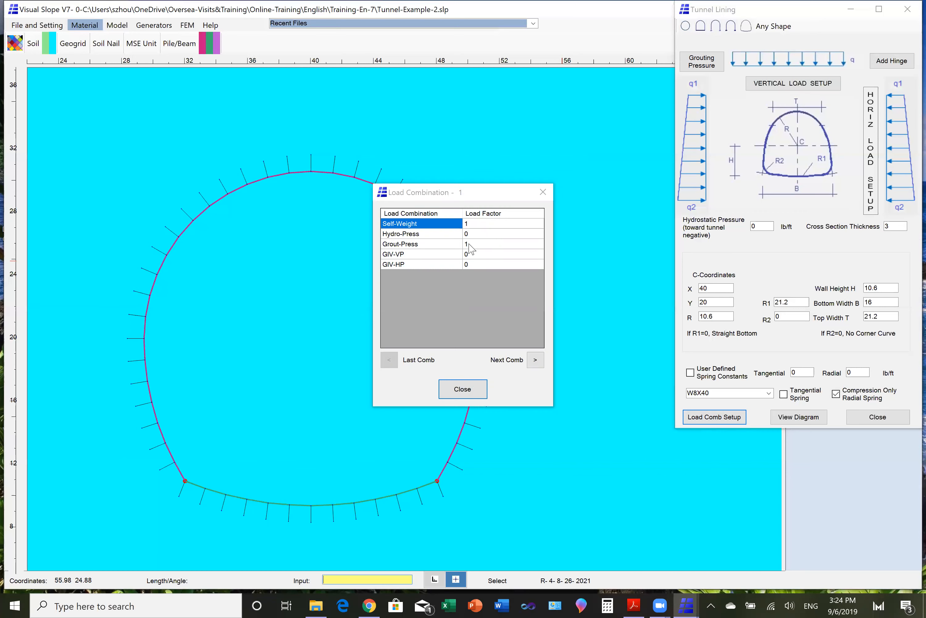
pyautogui.click(471, 245)
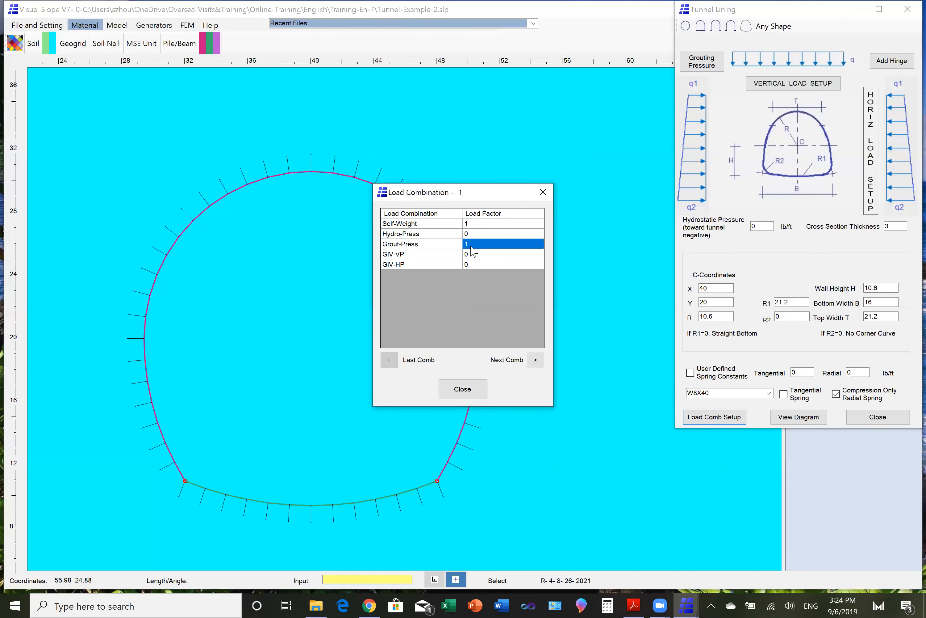
pyautogui.write('0')
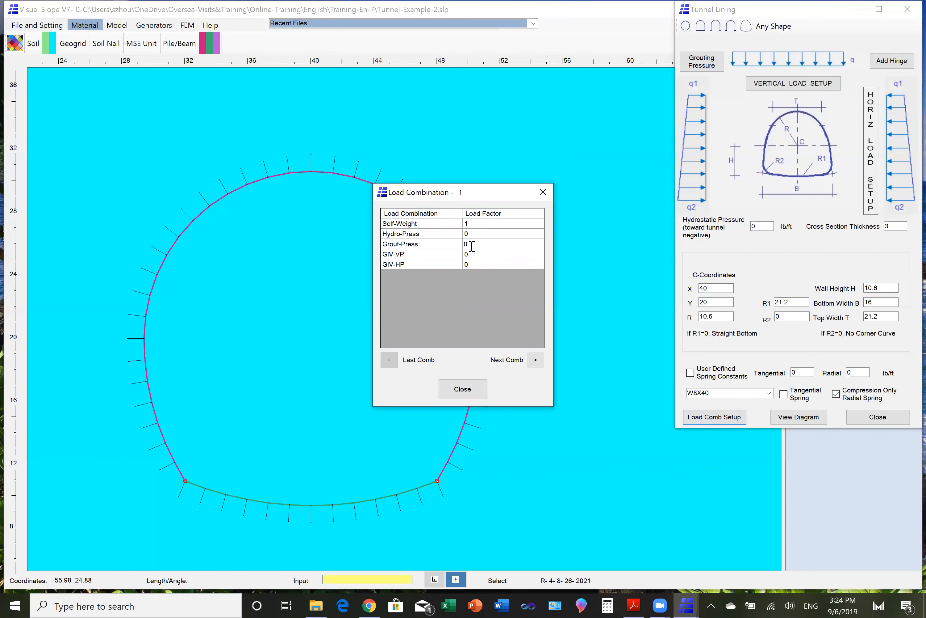
pyautogui.click(470, 255)
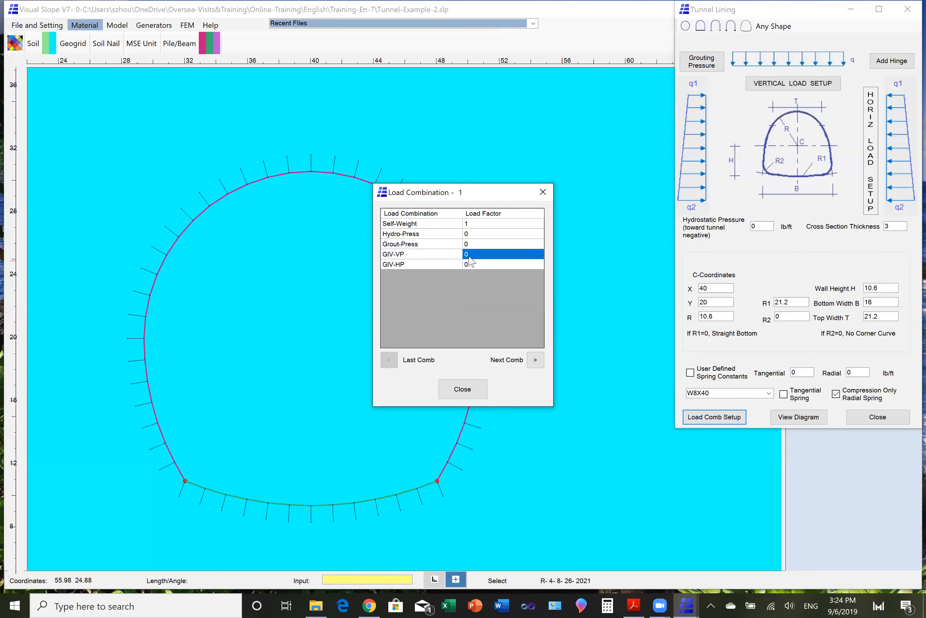
pyautogui.write('1')
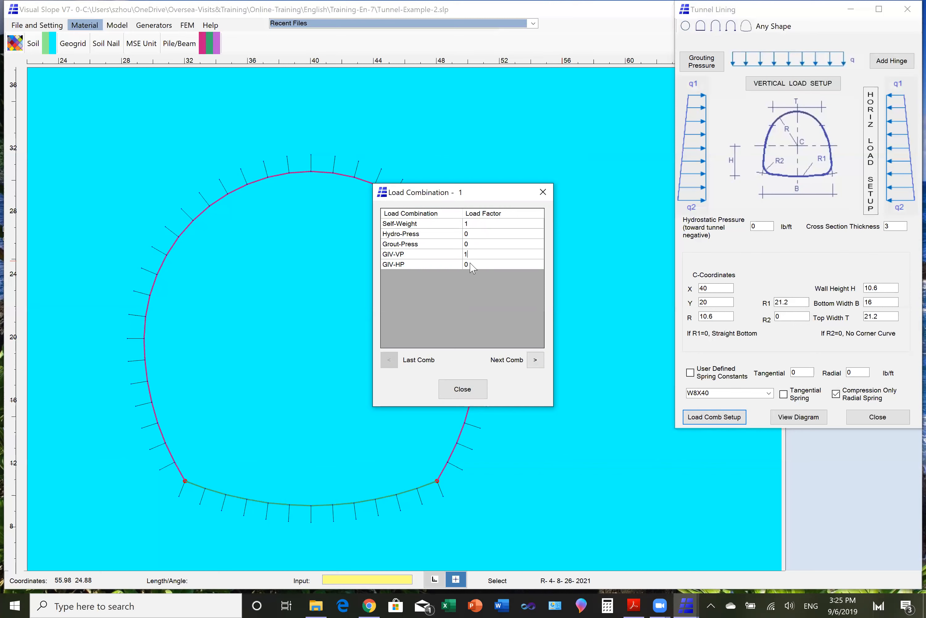
# - In load combination 2, set the load factors to 0 for Grout-Press, 1 for GIV-VP and 0.5 for GIV-HP
pyautogui.click(536, 360)
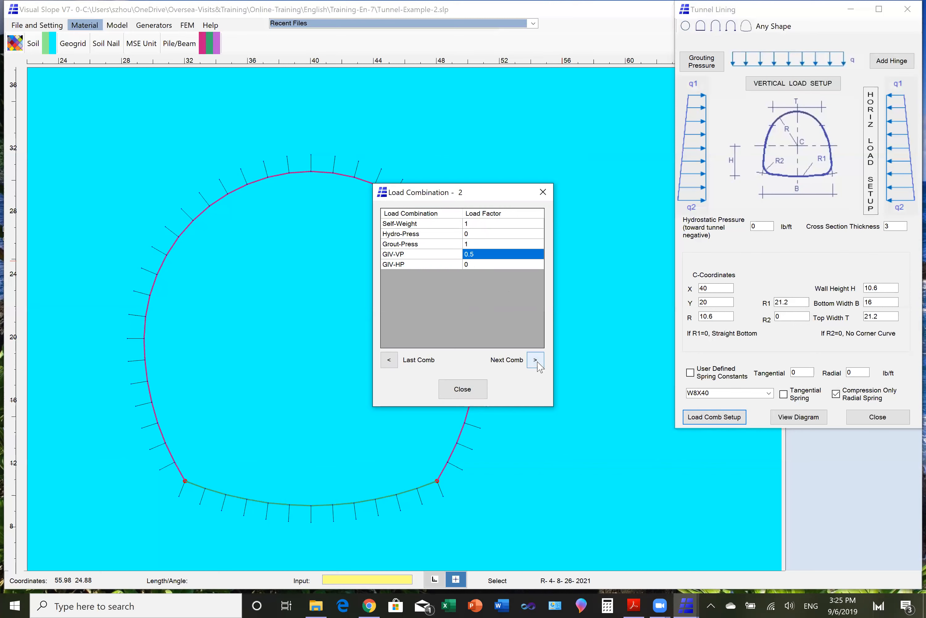
pyautogui.click(473, 244)
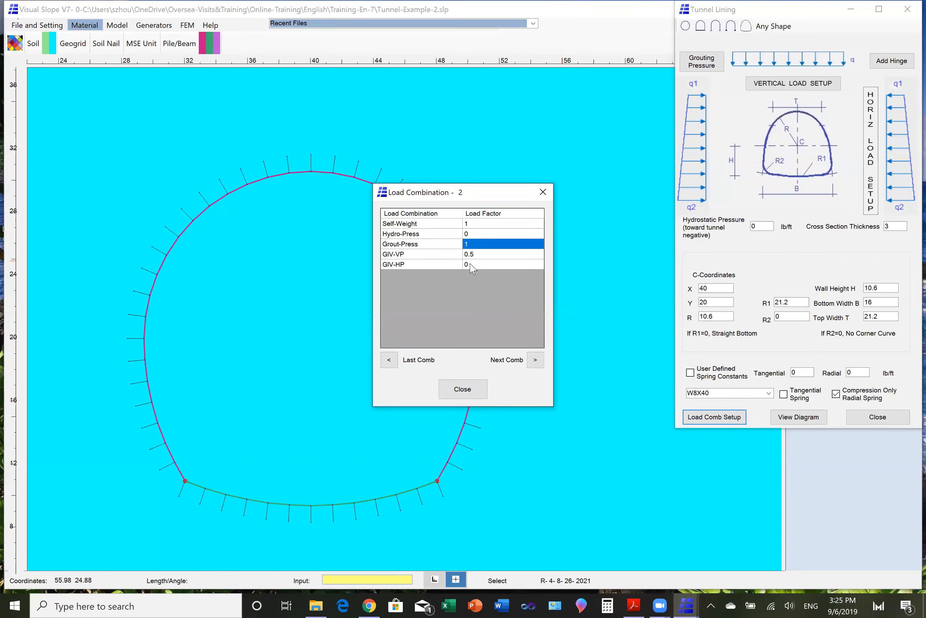
pyautogui.write('0')
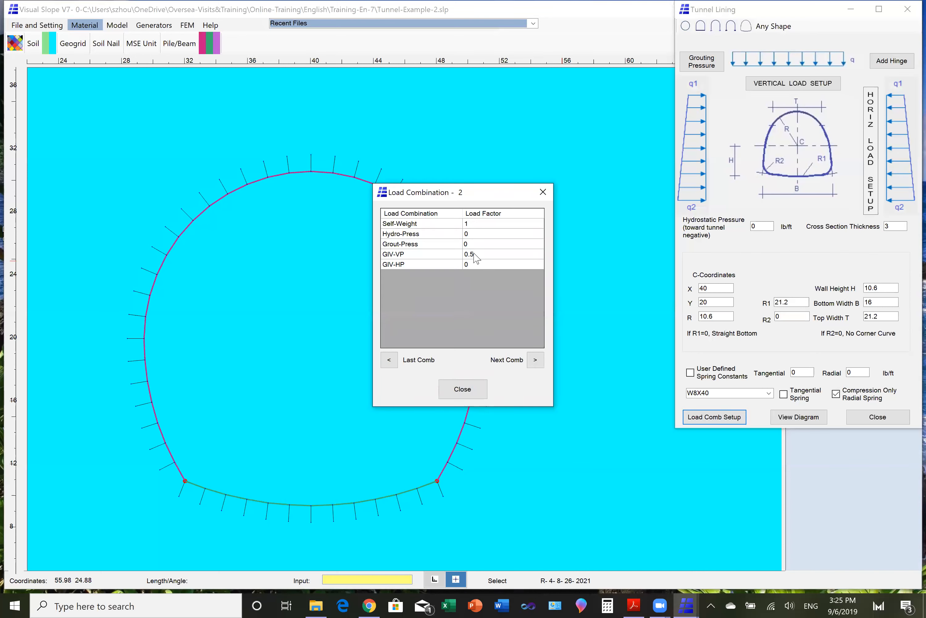
pyautogui.click(476, 257)
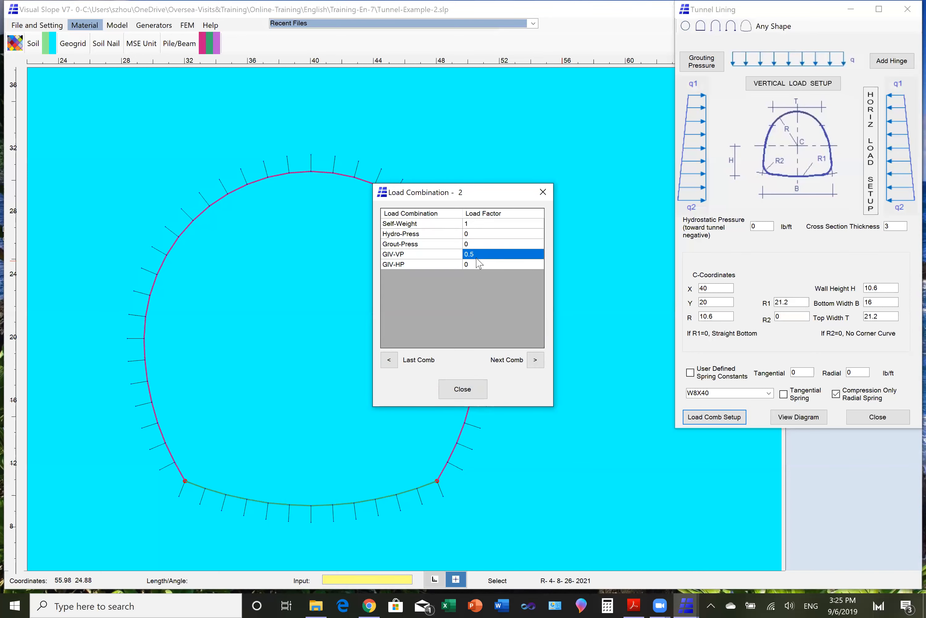
pyautogui.write('1')
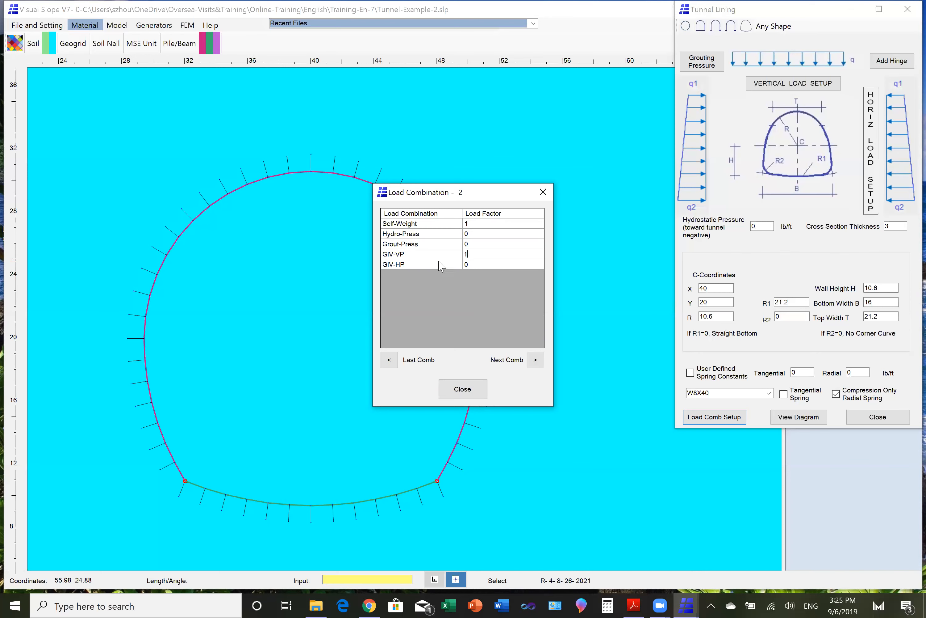
pyautogui.click(471, 266)
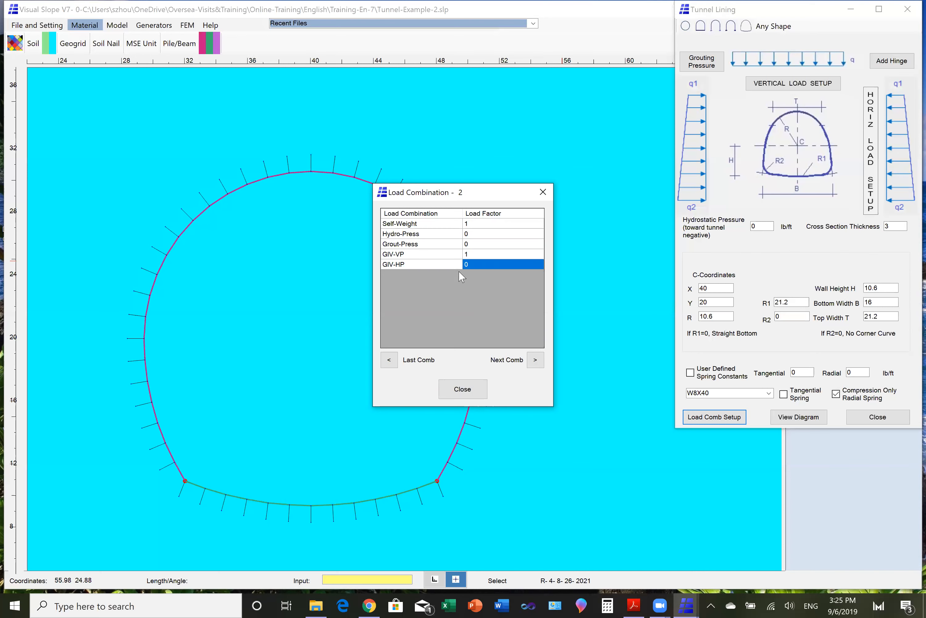
pyautogui.write('0')
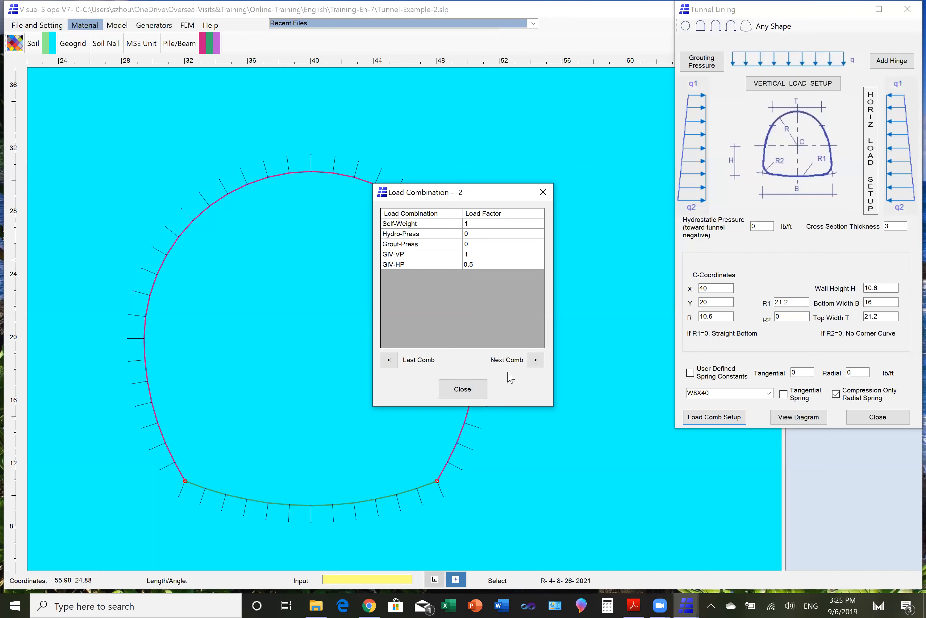
# - In load combination 3, set Grout-Press to 0 and GIV-HP to 1, and finish the tunnel lining setup
pyautogui.click(536, 360)
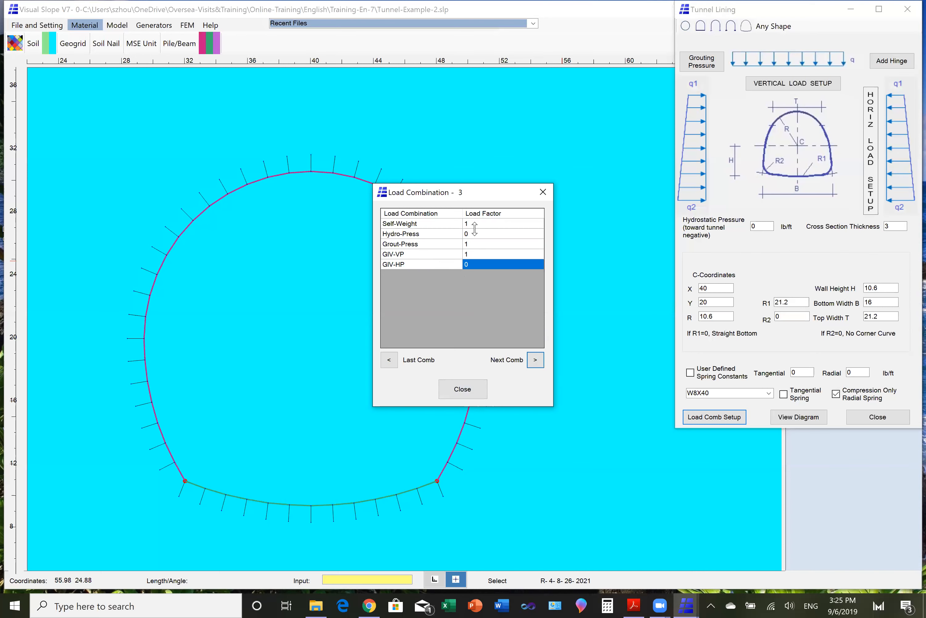
pyautogui.click(470, 245)
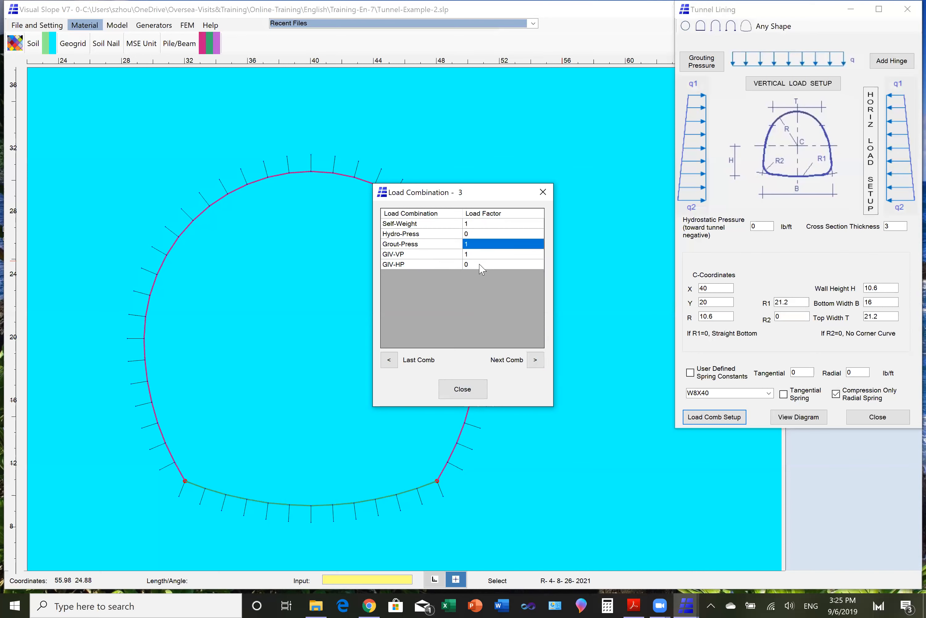
pyautogui.write('0')
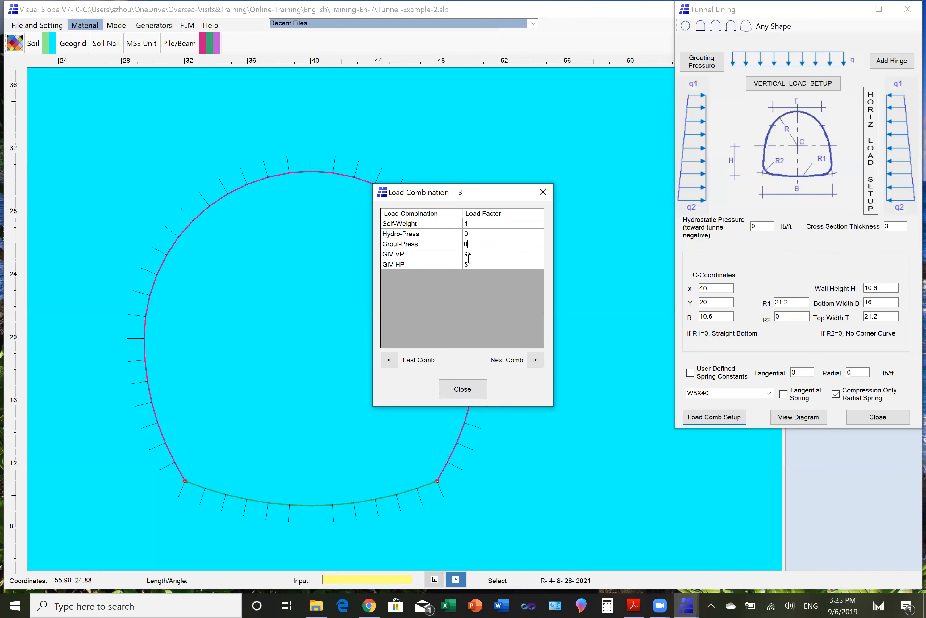
pyautogui.click(470, 265)
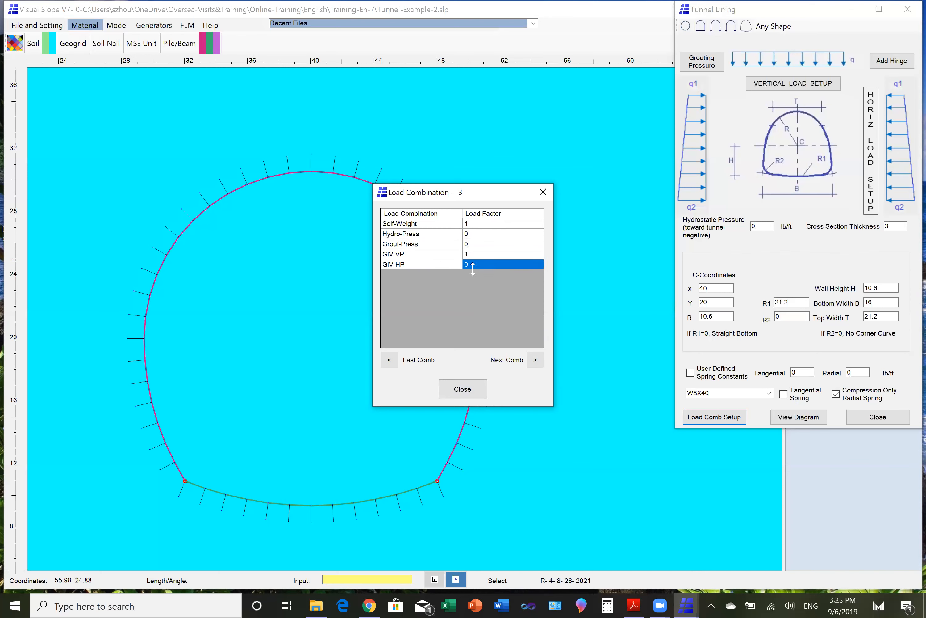
pyautogui.write('1')
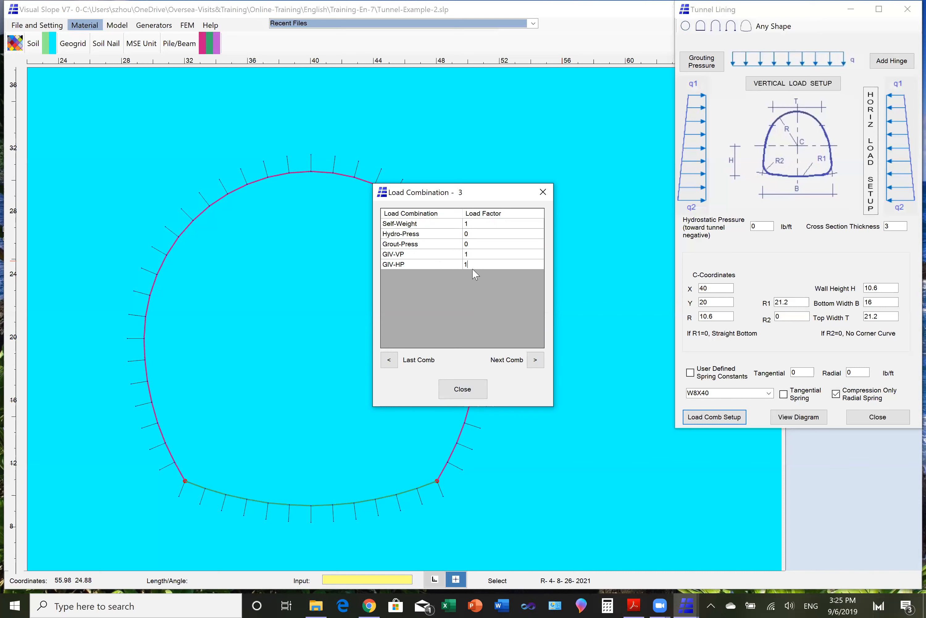
pyautogui.click(464, 389)
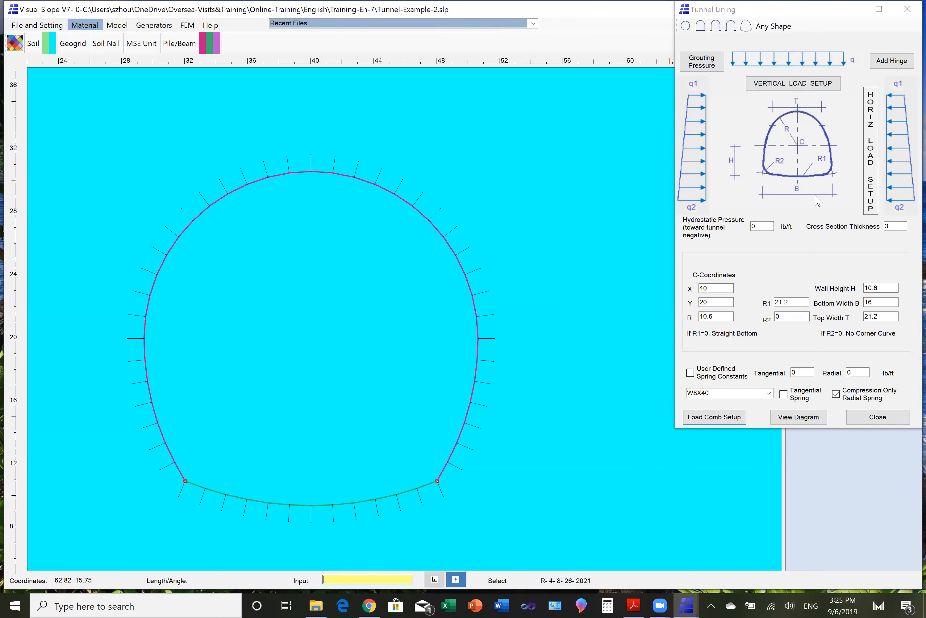
pyautogui.click(877, 419)
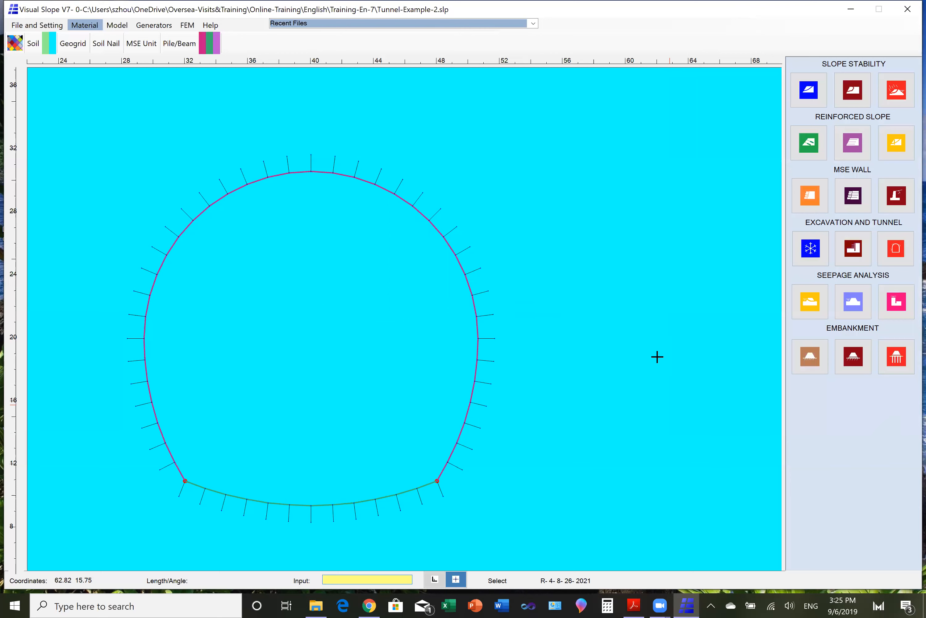
# - Run the FEM analysis of the tunnel lining design with the surrounding ground included
pyautogui.click(118, 26)
pyautogui.click(66, 43)
pyautogui.click(584, 269)
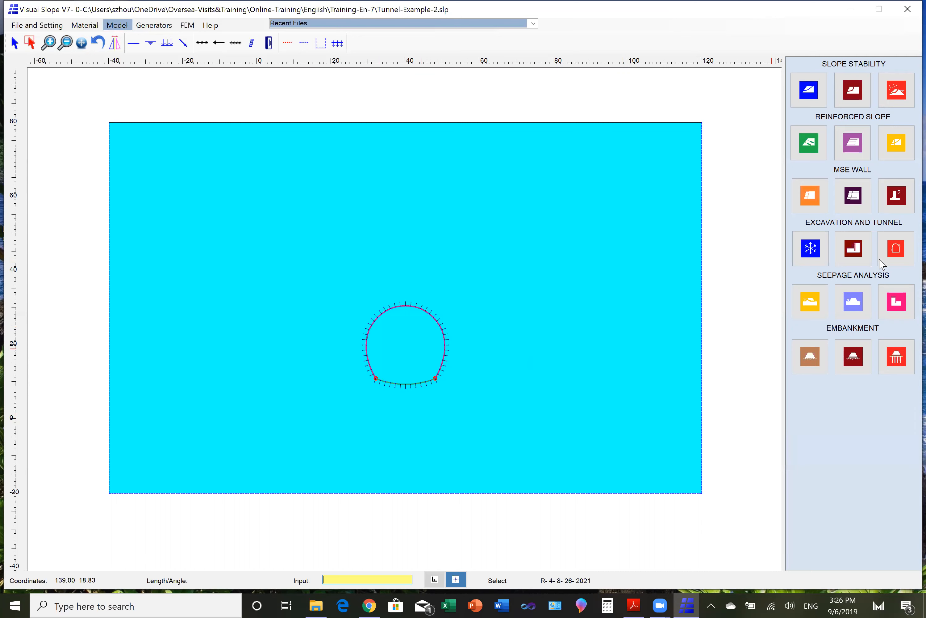
pyautogui.click(896, 256)
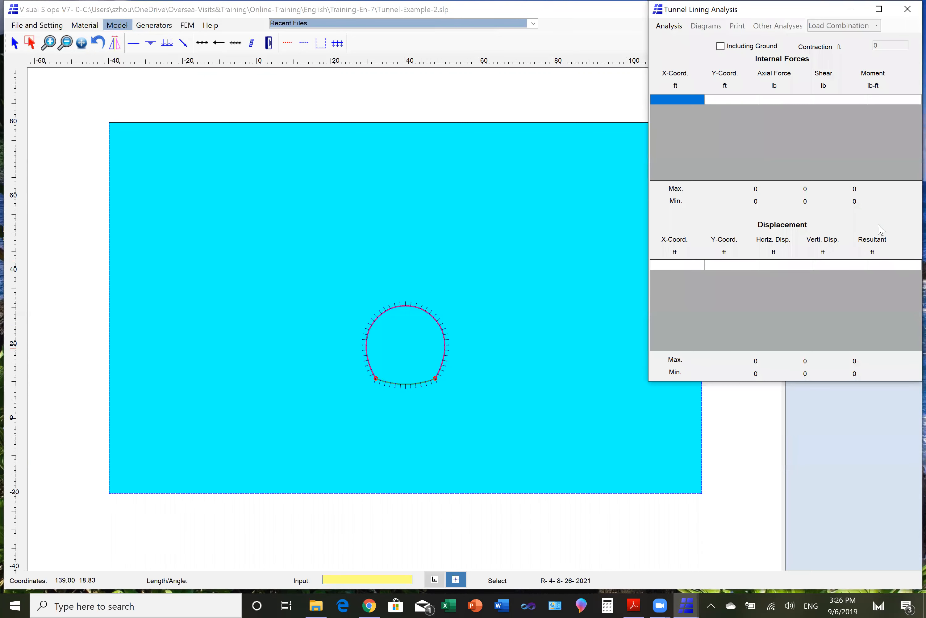
pyautogui.click(721, 47)
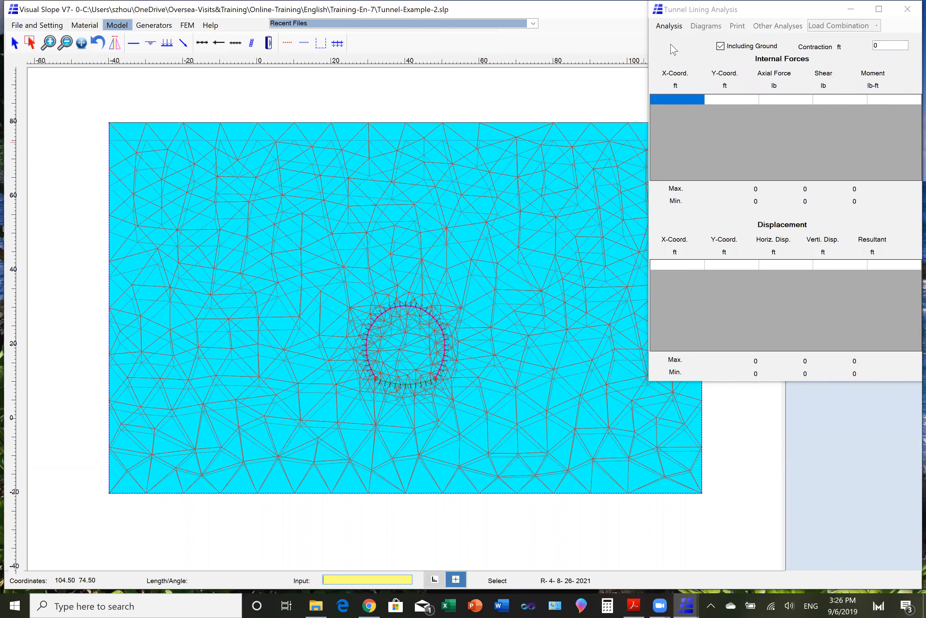
pyautogui.click(671, 27)
pyautogui.click(673, 28)
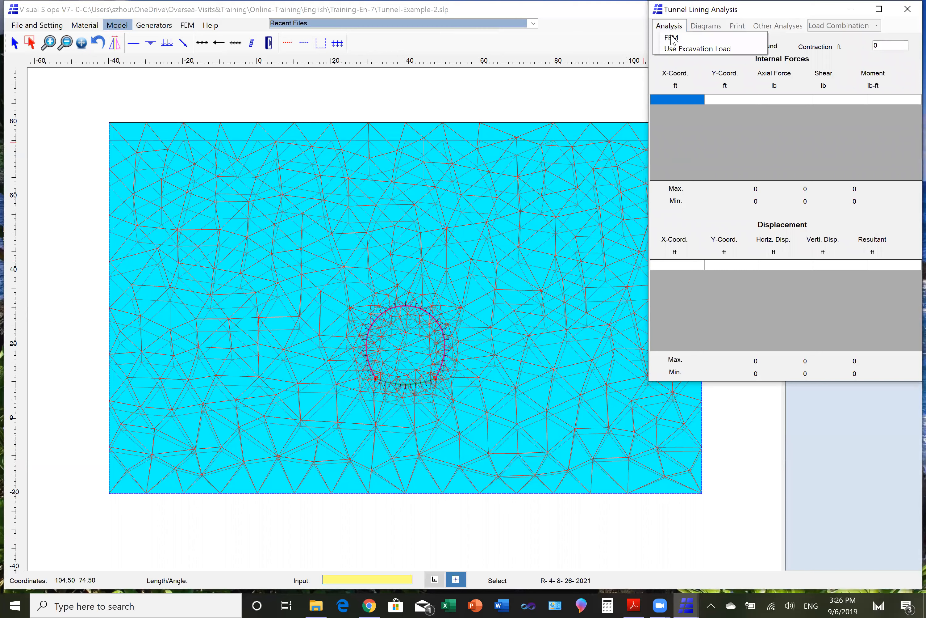
pyautogui.click(671, 38)
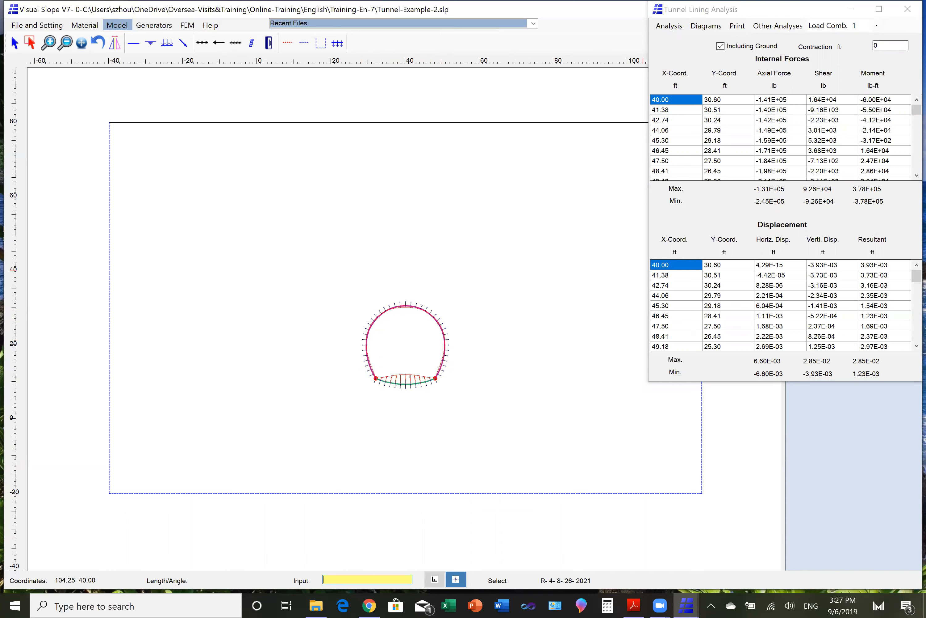
# - Review the lining's internal forces and displacements for load combinations 2 and 3
pyautogui.click(877, 27)
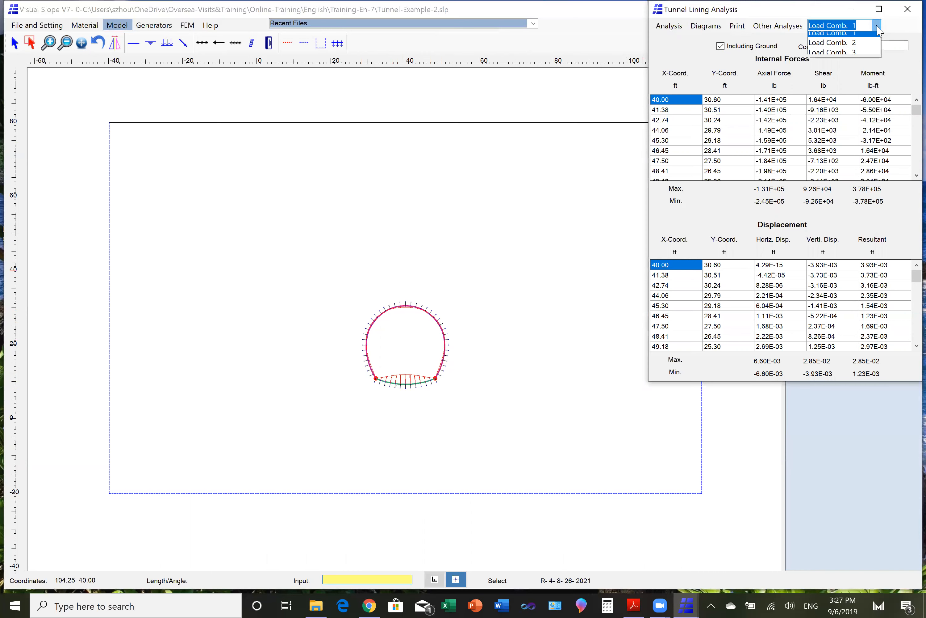
pyautogui.click(865, 52)
pyautogui.press('Down')
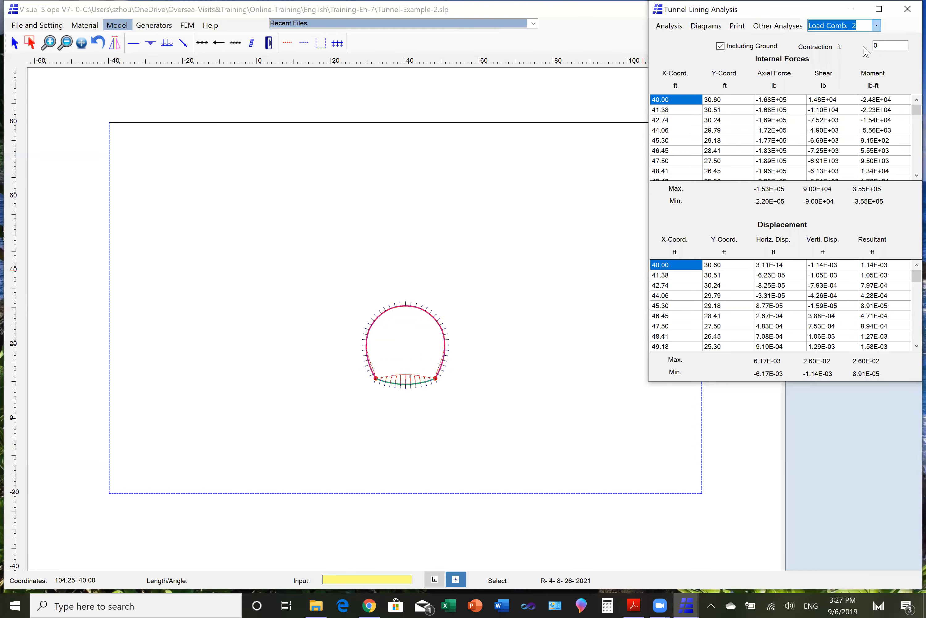
pyautogui.click(876, 26)
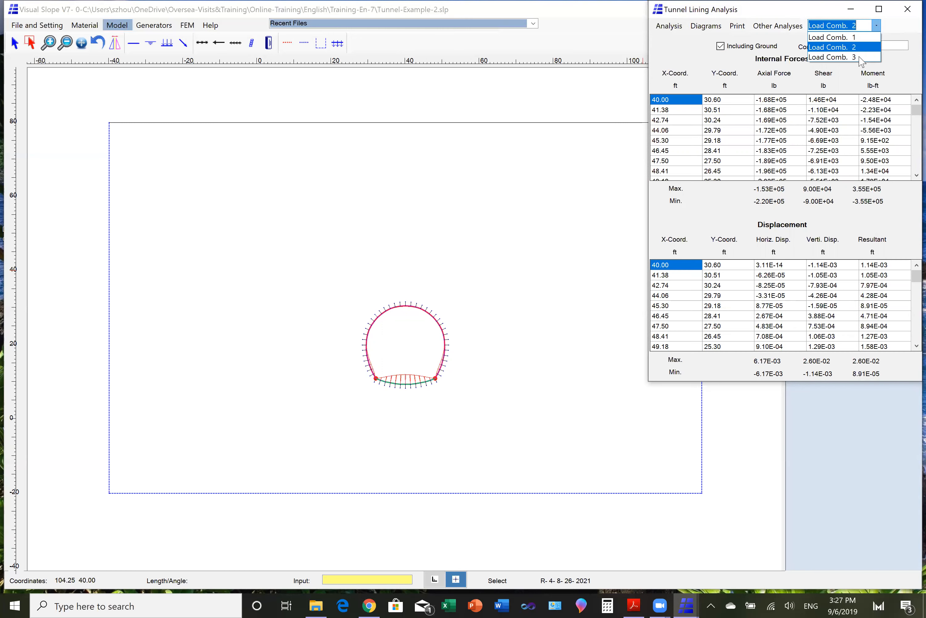
pyautogui.click(860, 57)
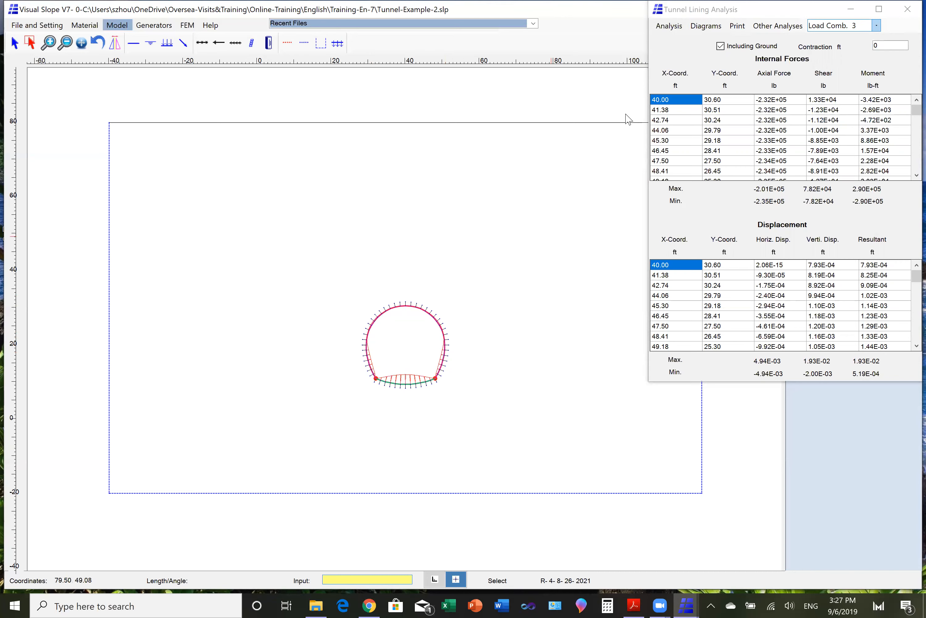
# - View the structure deformation diagram for load combination 3, and close the tunnel lining analysis
pyautogui.click(708, 26)
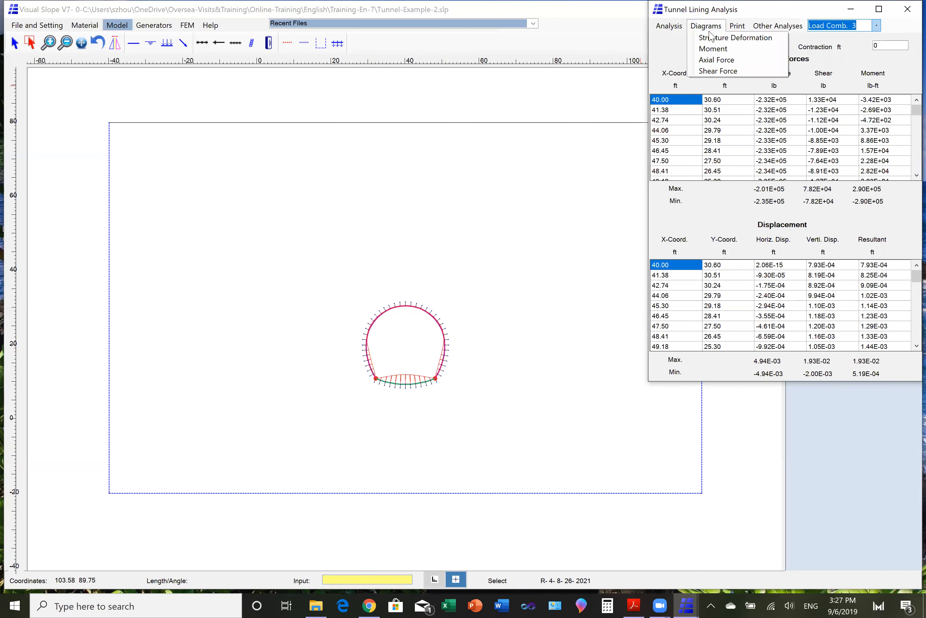
pyautogui.click(714, 37)
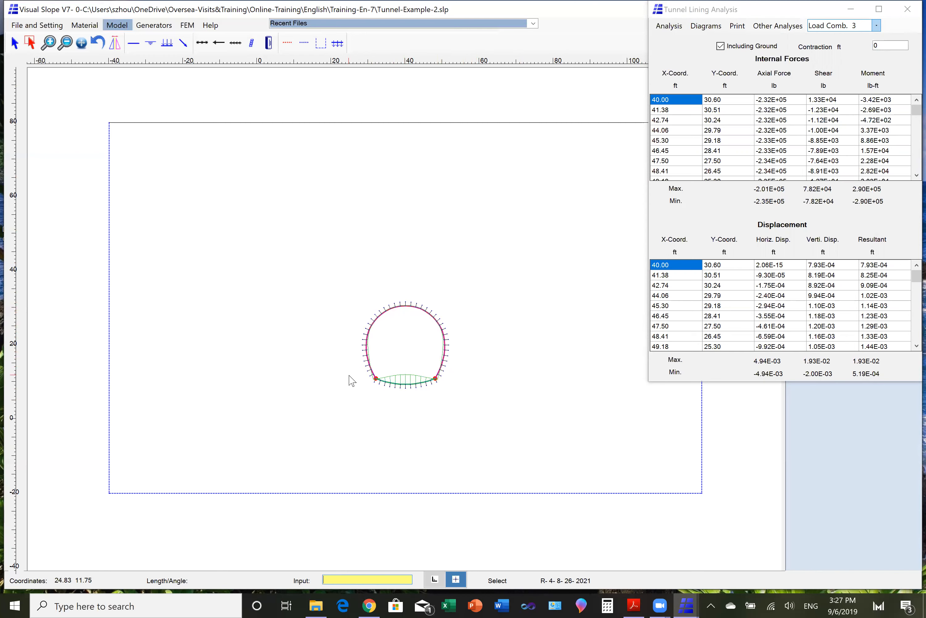
pyautogui.click(877, 27)
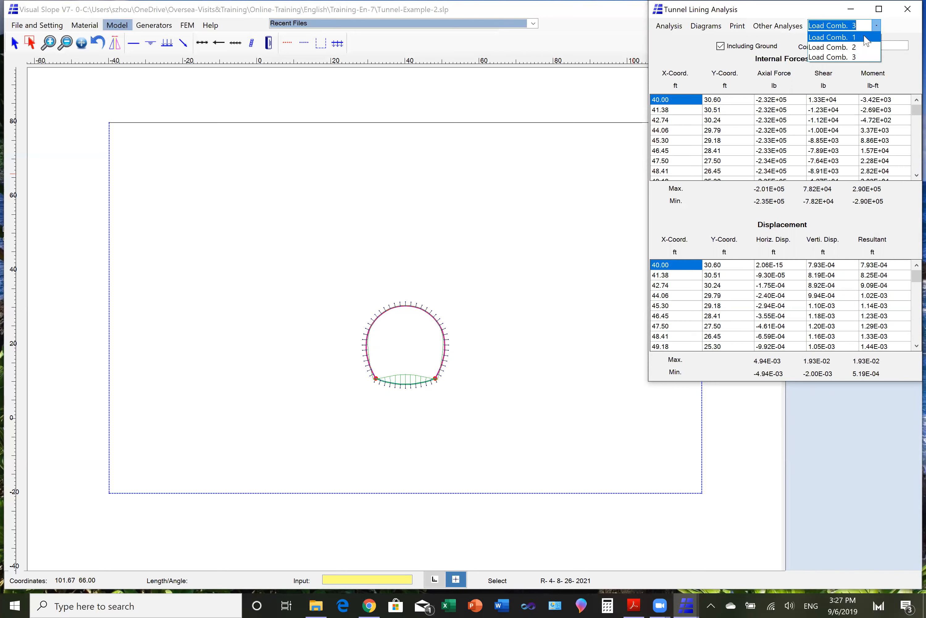
pyautogui.click(901, 25)
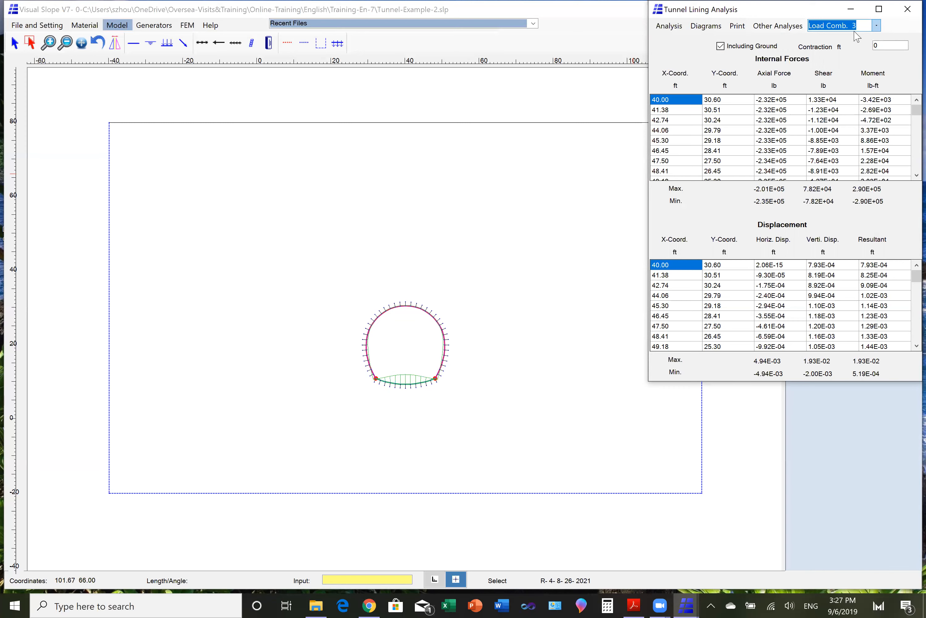
pyautogui.click(907, 12)
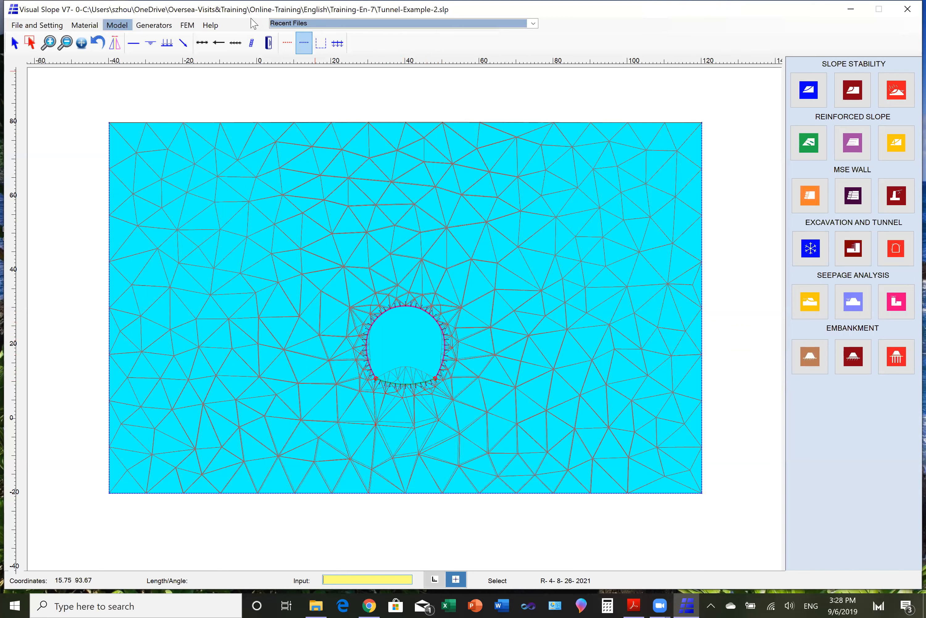
# - View the FEM contour plots of vertical deformation and total vertical stress in the ground around the tunnel
pyautogui.click(187, 25)
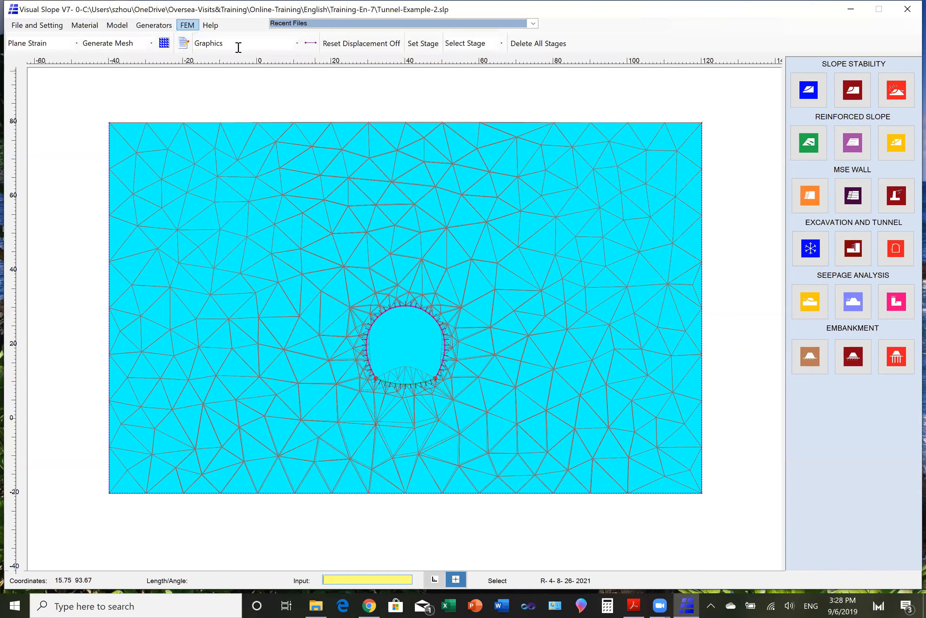
pyautogui.click(297, 43)
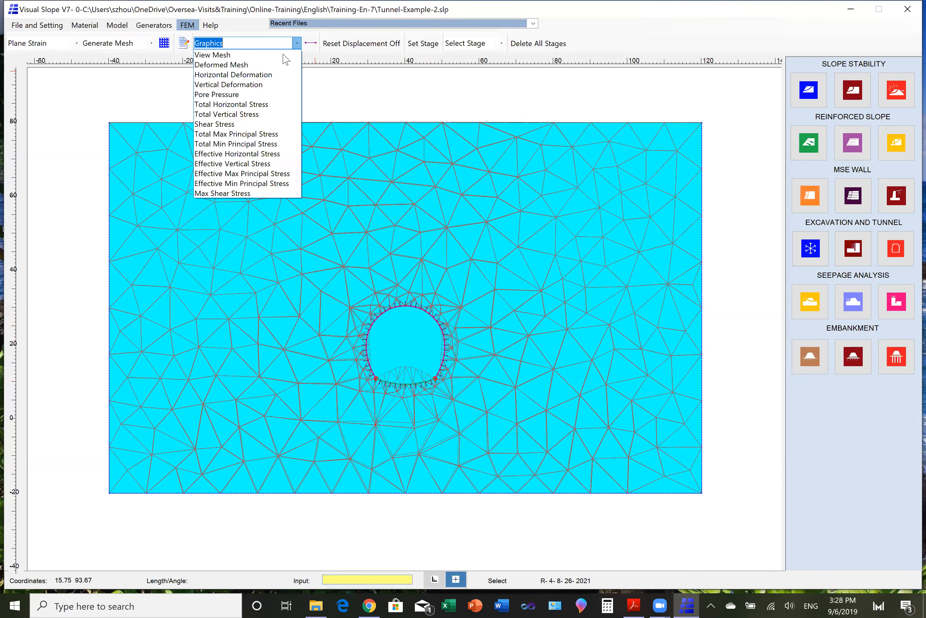
pyautogui.click(250, 85)
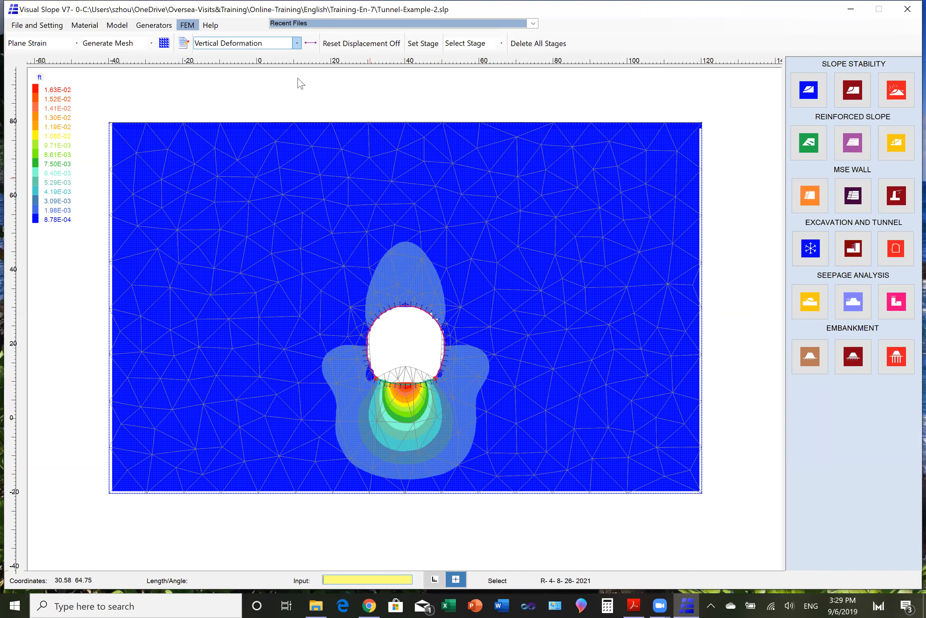
pyautogui.click(297, 43)
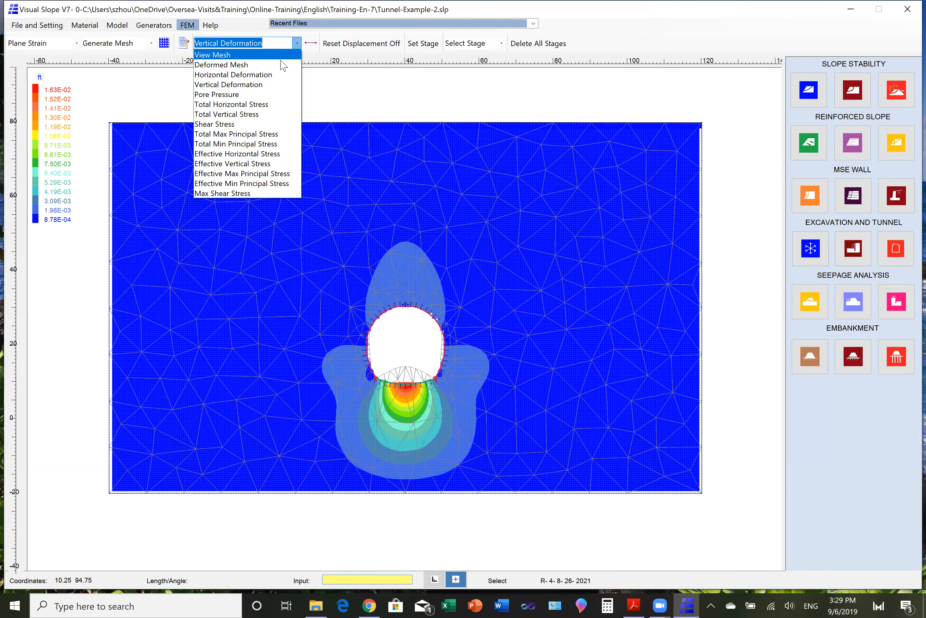
pyautogui.click(253, 114)
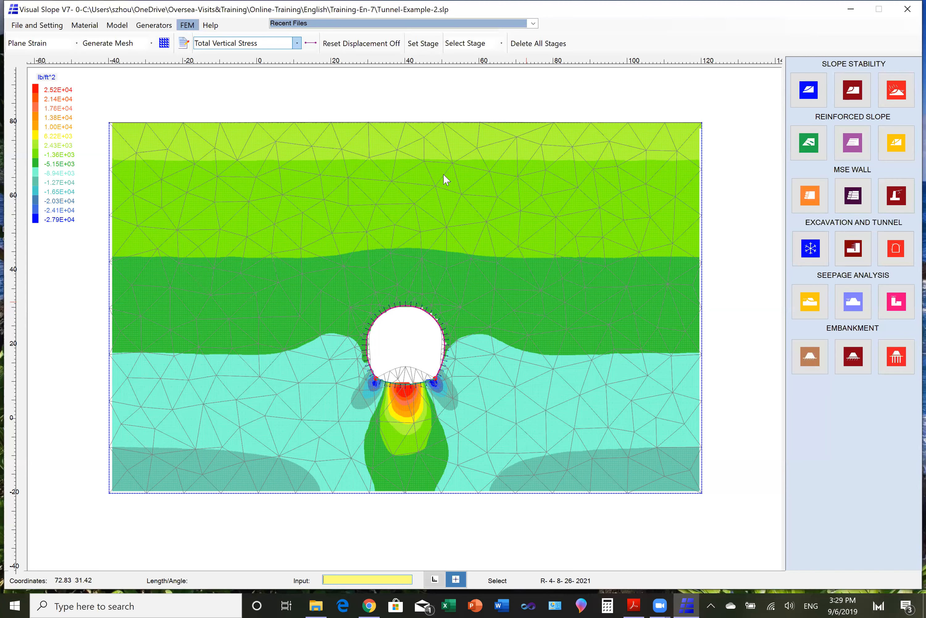
# - Change the tunnel lining to the circular shape and regenerate its diagram
pyautogui.click(167, 27)
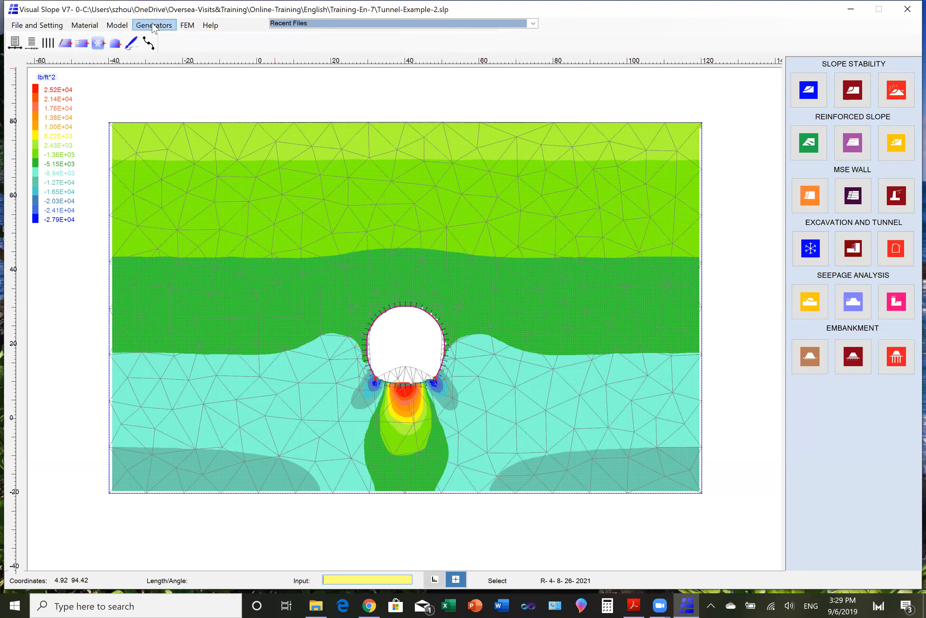
pyautogui.click(114, 45)
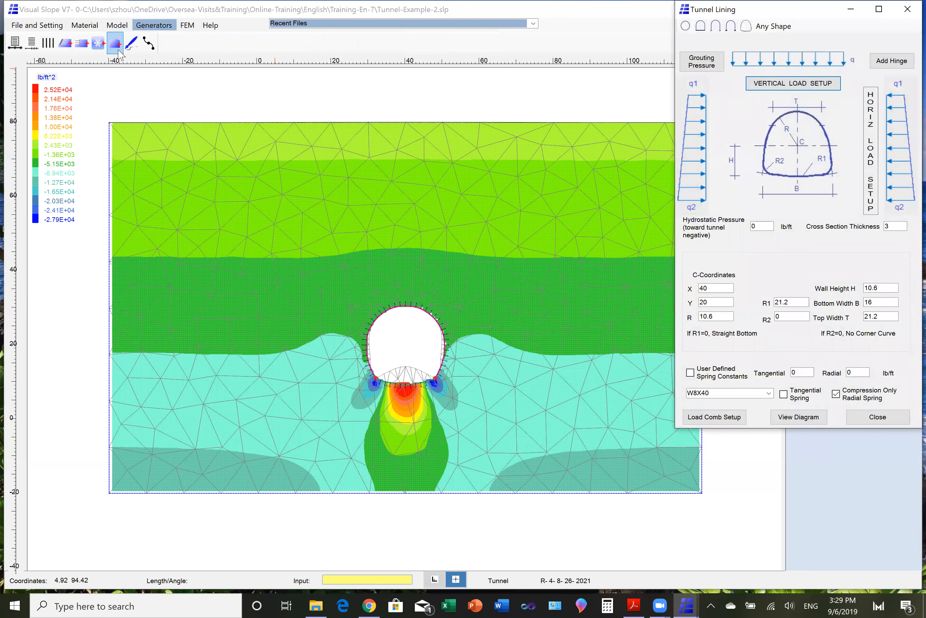
pyautogui.click(685, 28)
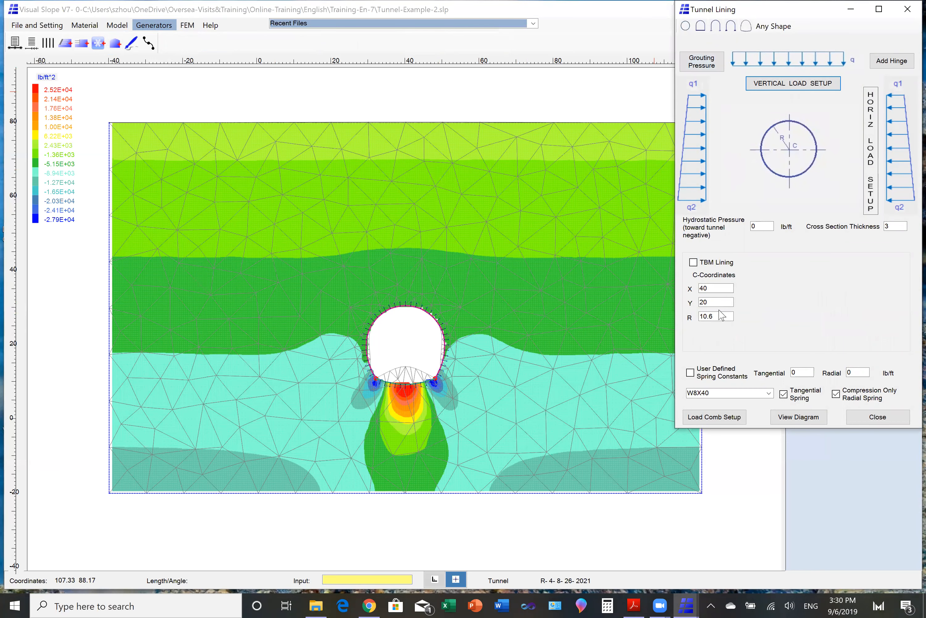
pyautogui.click(791, 417)
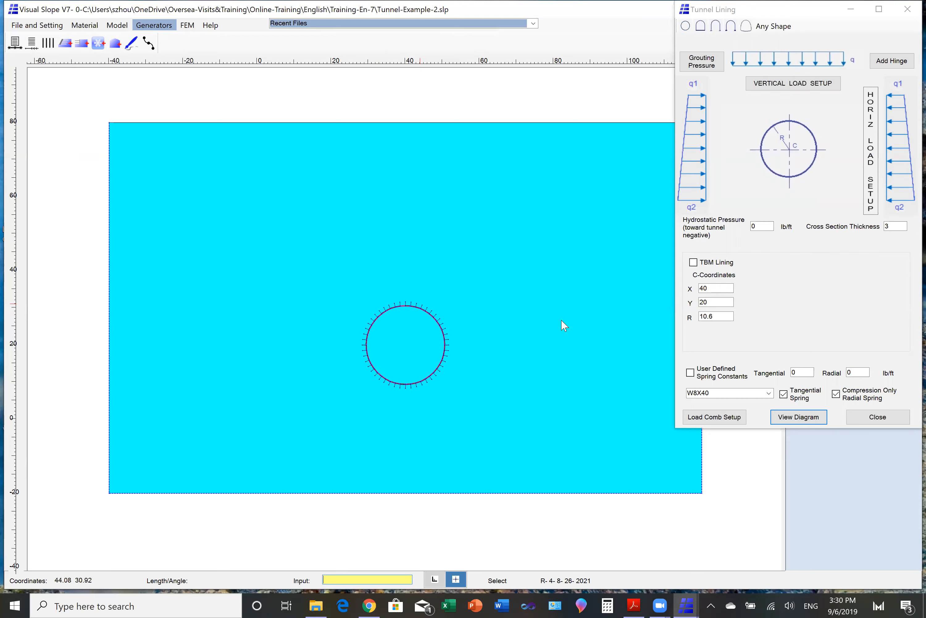
# - Enable TBM lining and define the first segment joint at angle 11.25 as a hinge with stiffness 0.5
pyautogui.click(694, 265)
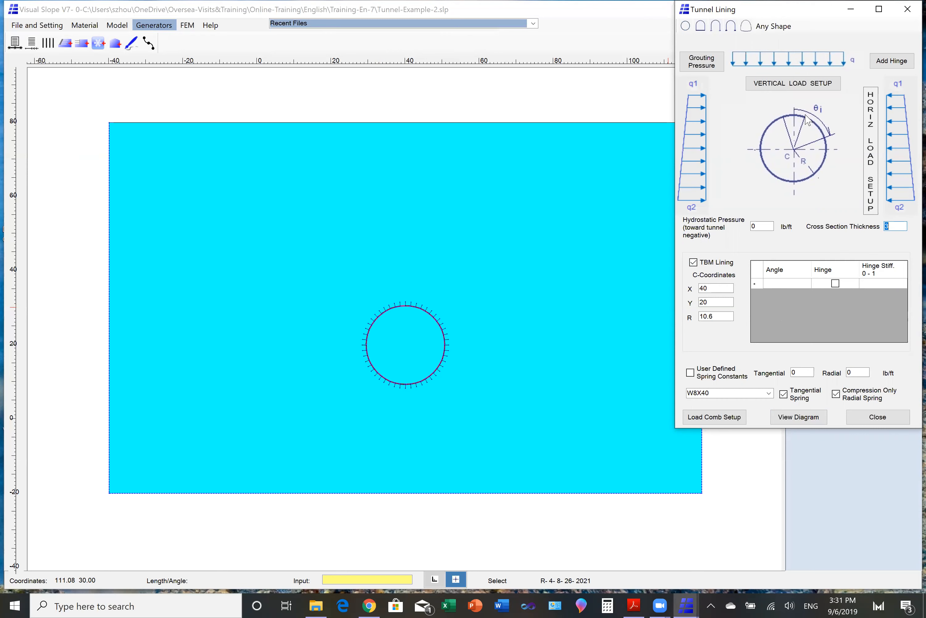
pyautogui.click(780, 286)
pyautogui.write('11')
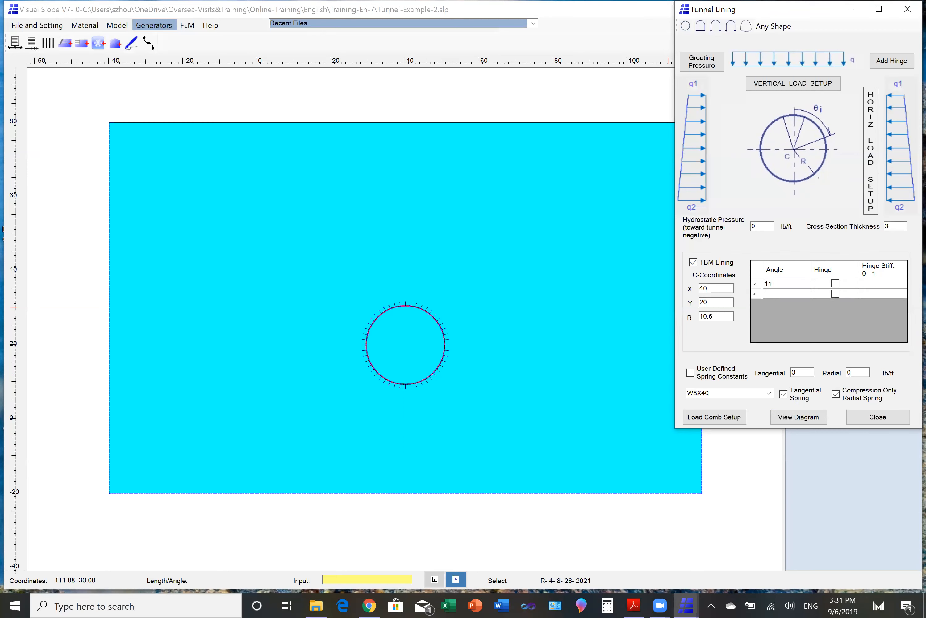
pyautogui.write('.25')
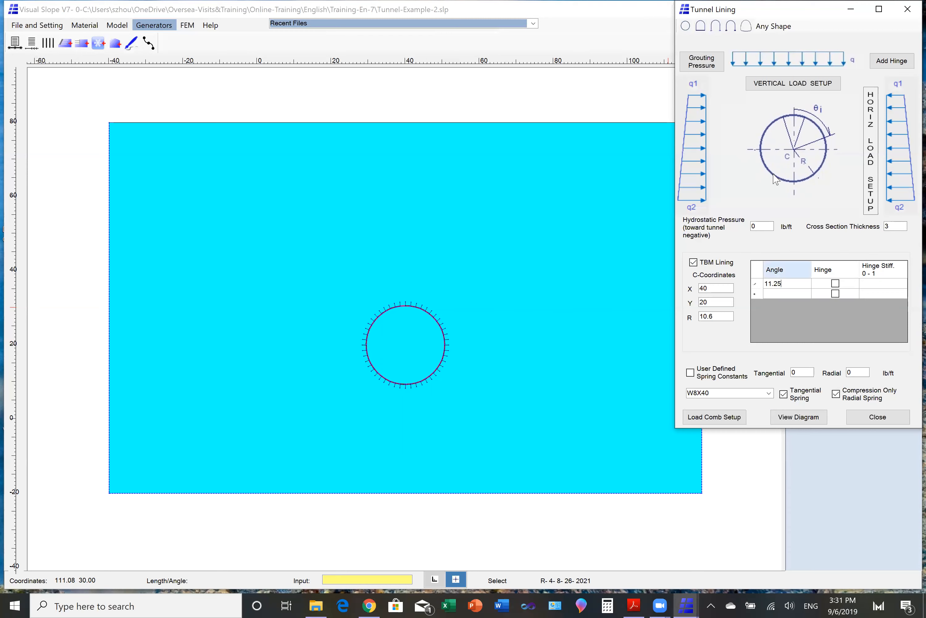
pyautogui.click(835, 283)
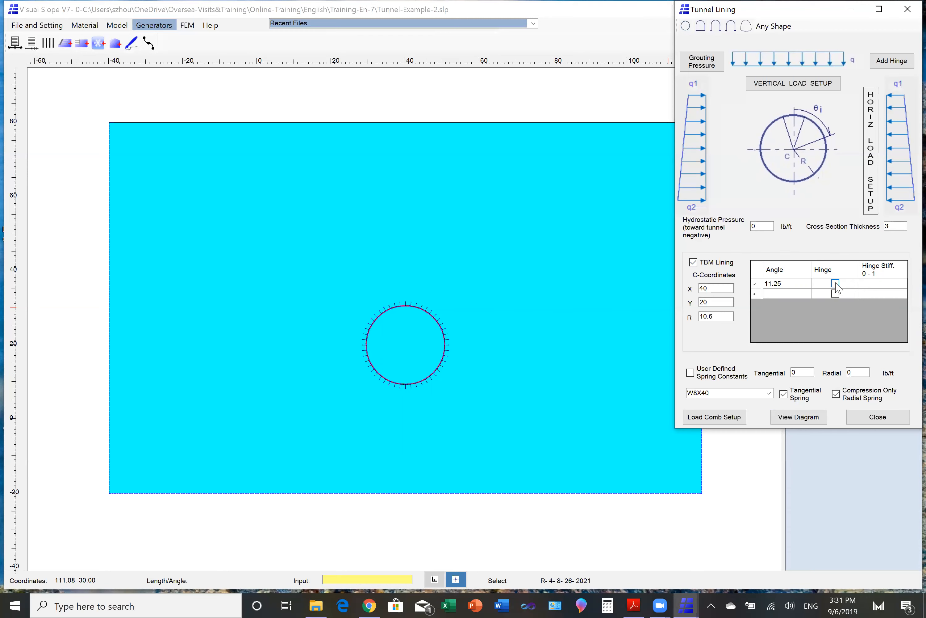
pyautogui.click(872, 284)
pyautogui.write('0.5')
# - Add a second TBM lining joint at angle 78.75 as a hinge with stiffness 0.5
pyautogui.click(769, 295)
pyautogui.write('78')
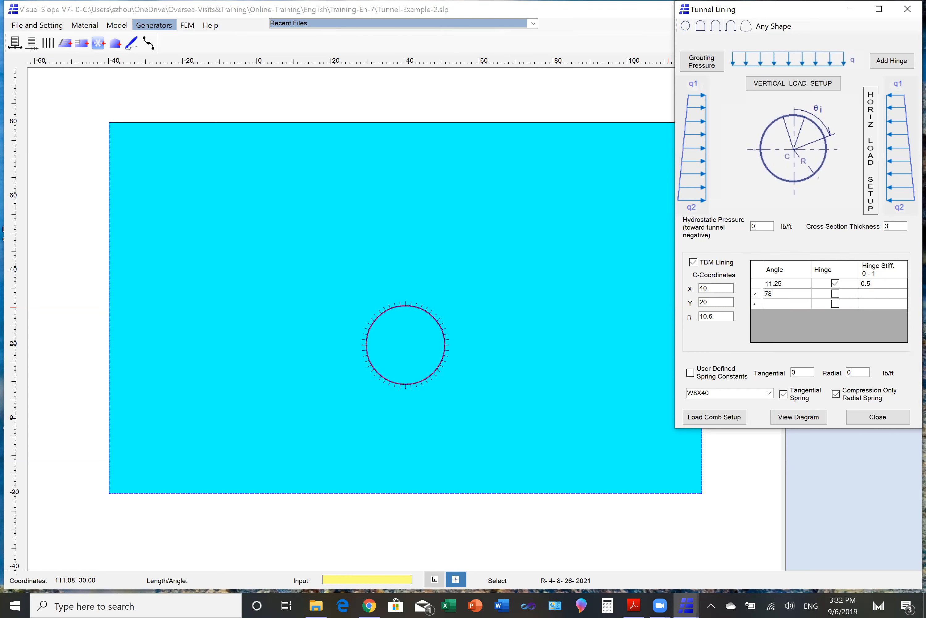
pyautogui.write('.75')
pyautogui.click(836, 295)
pyautogui.click(861, 293)
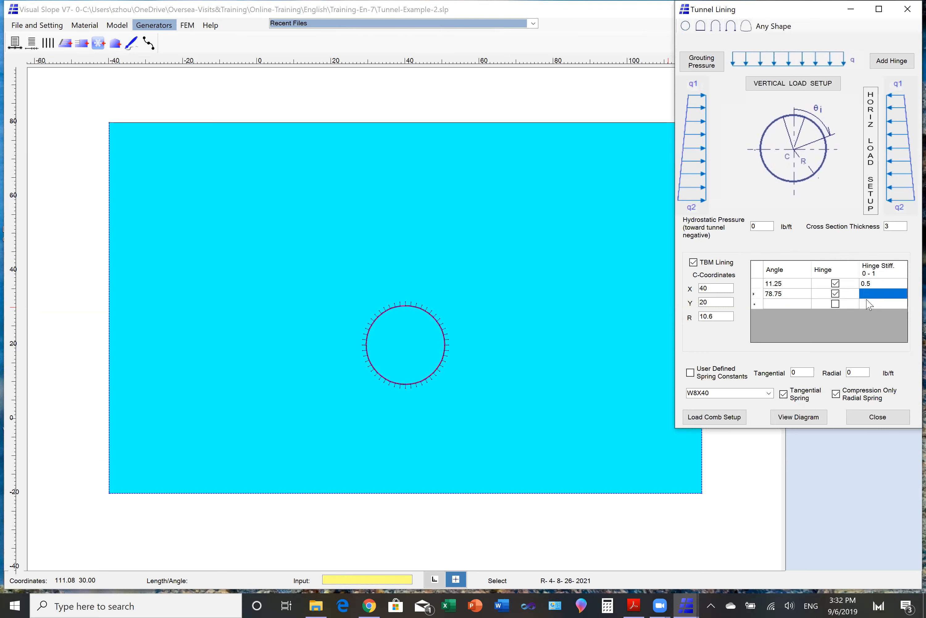
pyautogui.write('0.5')
# - Add a third TBM lining joint at angle 146.25 as a hinge with stiffness 0.5
pyautogui.click(773, 305)
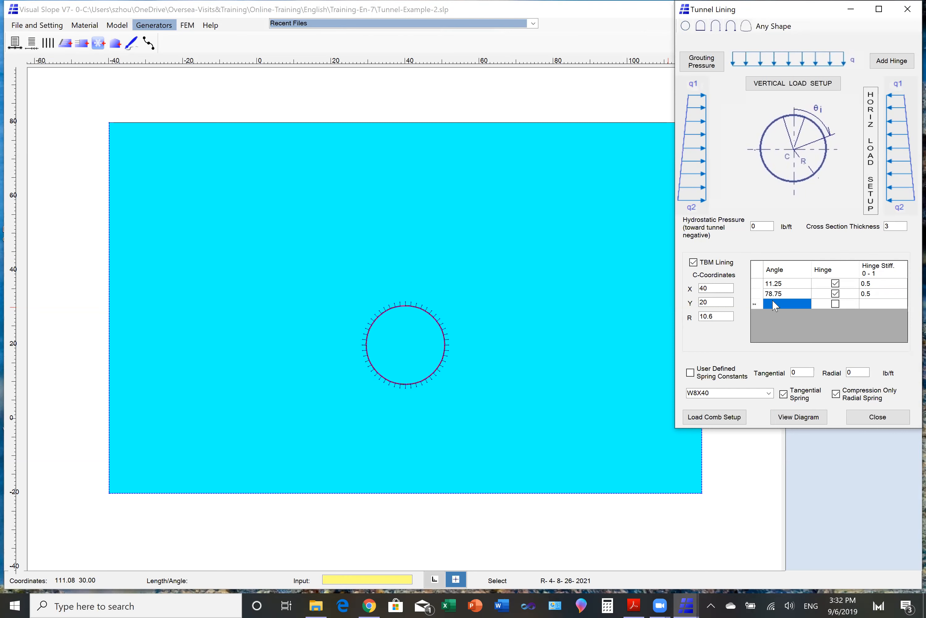
pyautogui.write('146')
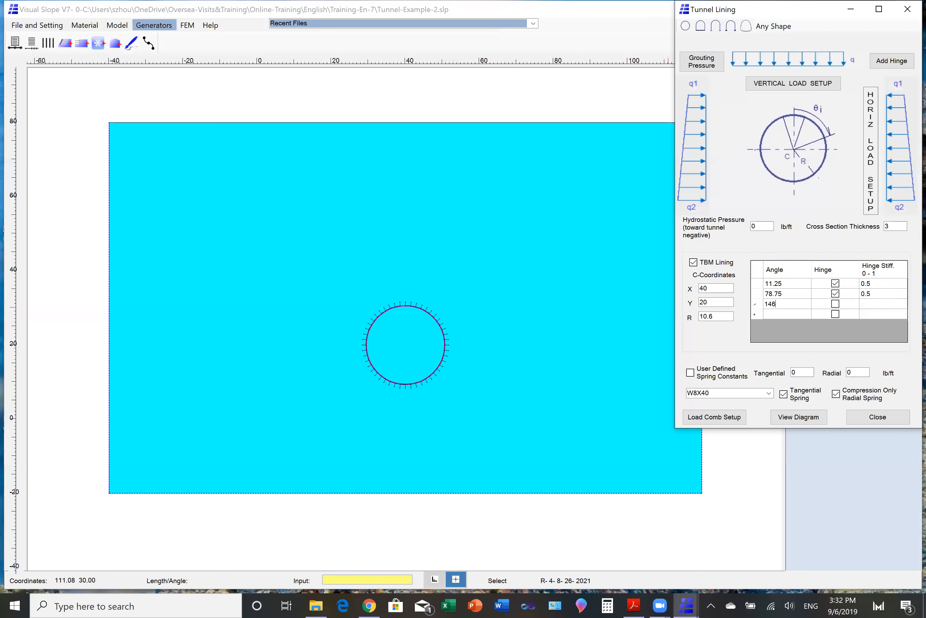
pyautogui.write('.25')
pyautogui.click(846, 304)
pyautogui.click(872, 304)
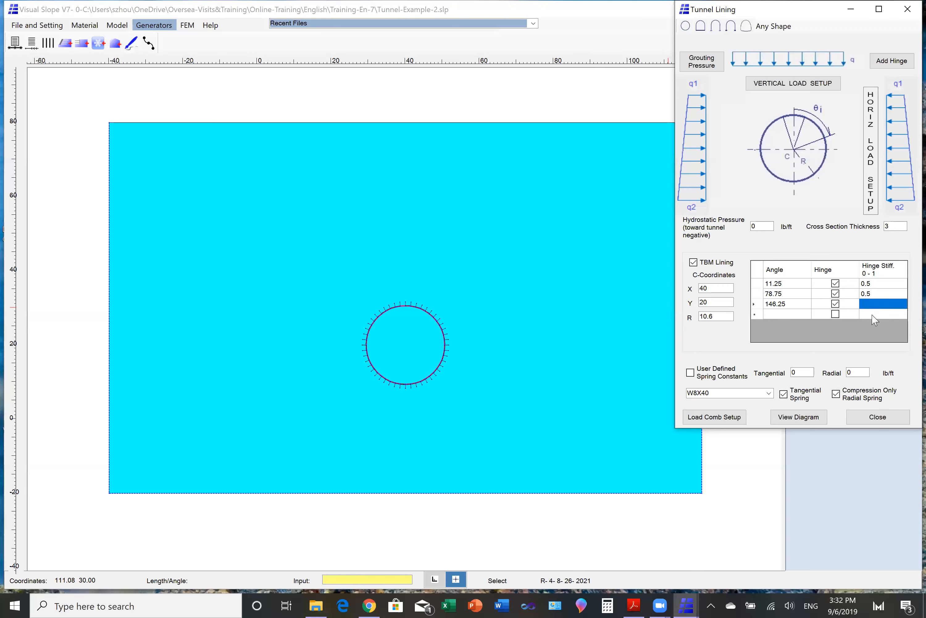
pyautogui.write('0.5')
# - Add a fourth TBM lining joint at angle 213.75 as a hinge with stiffness 0.5
pyautogui.click(778, 313)
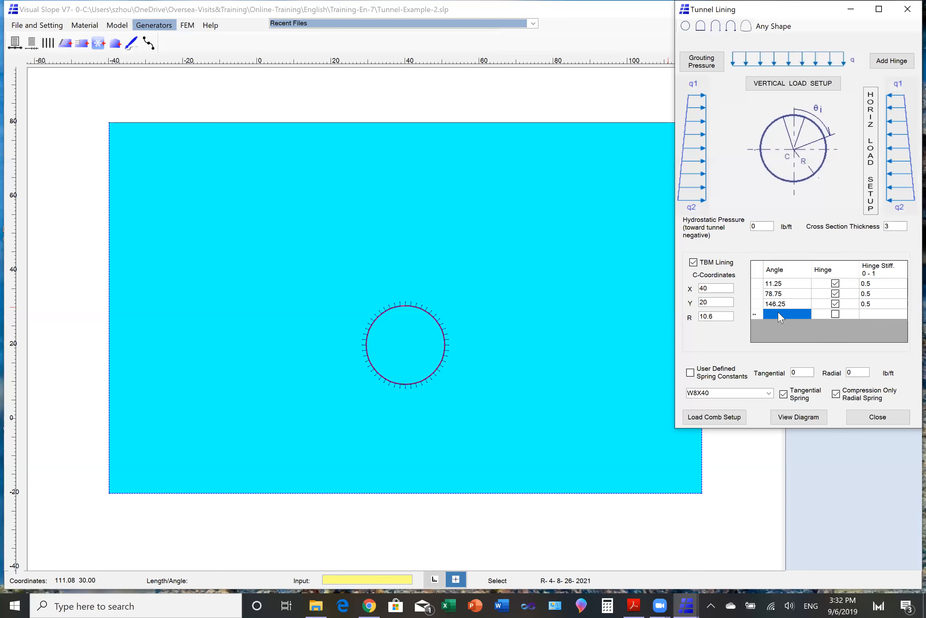
pyautogui.write('21')
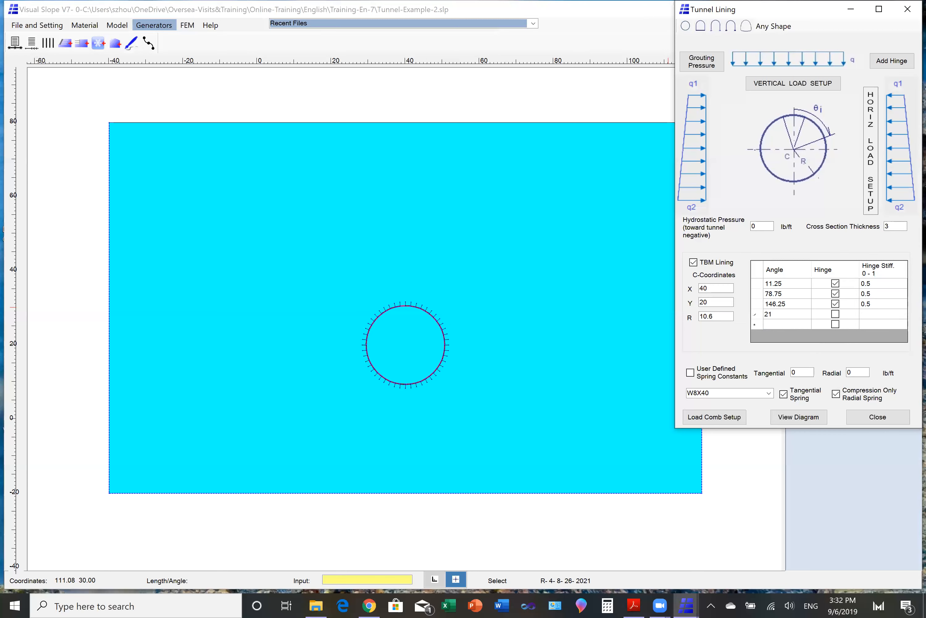
pyautogui.write('3.75')
pyautogui.click(847, 316)
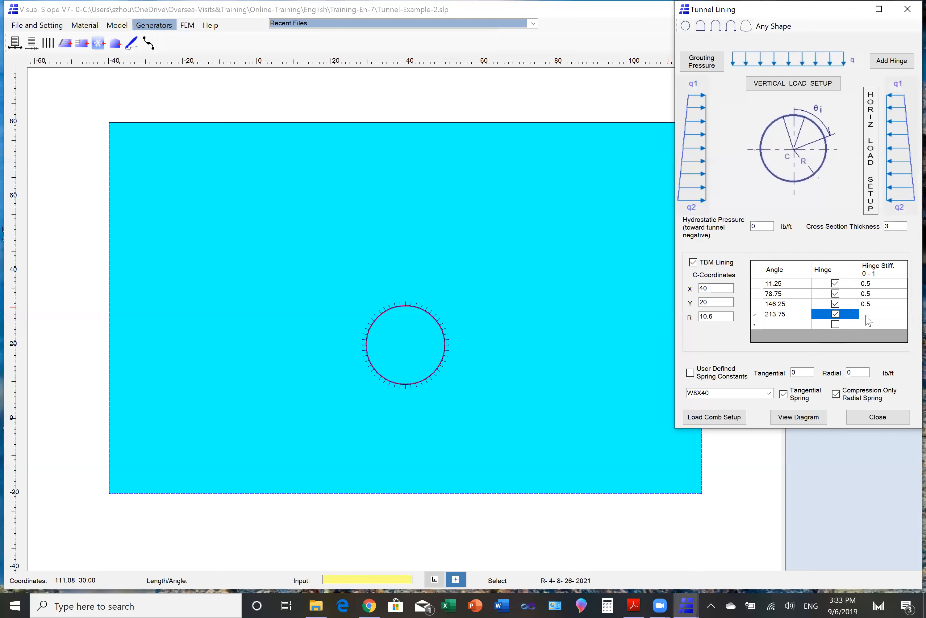
pyautogui.click(867, 315)
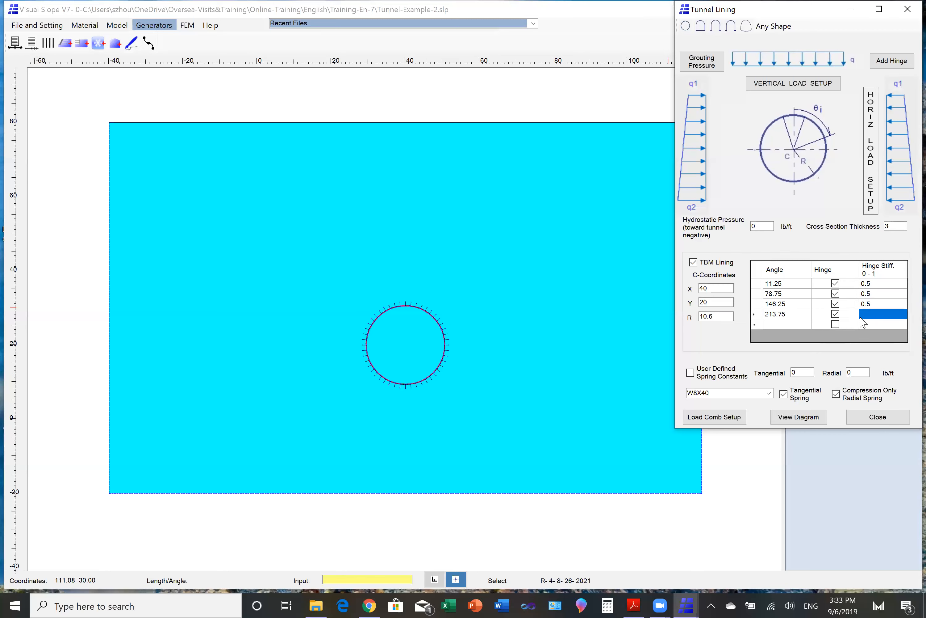
pyautogui.write('0.5')
# - Add a fifth TBM lining joint at angle 281.5 as a hinge with stiffness 0.5
pyautogui.click(778, 322)
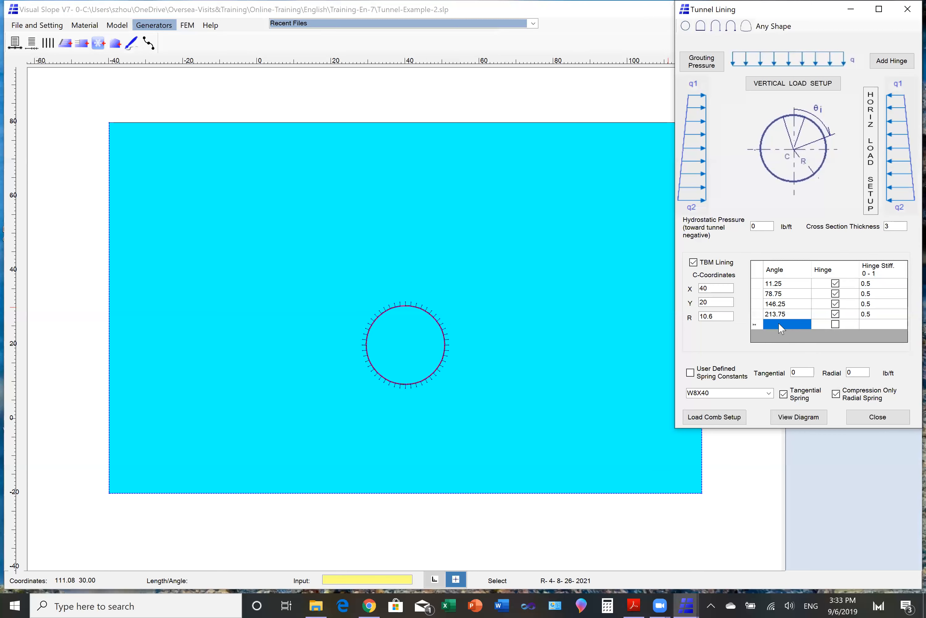
pyautogui.write('28')
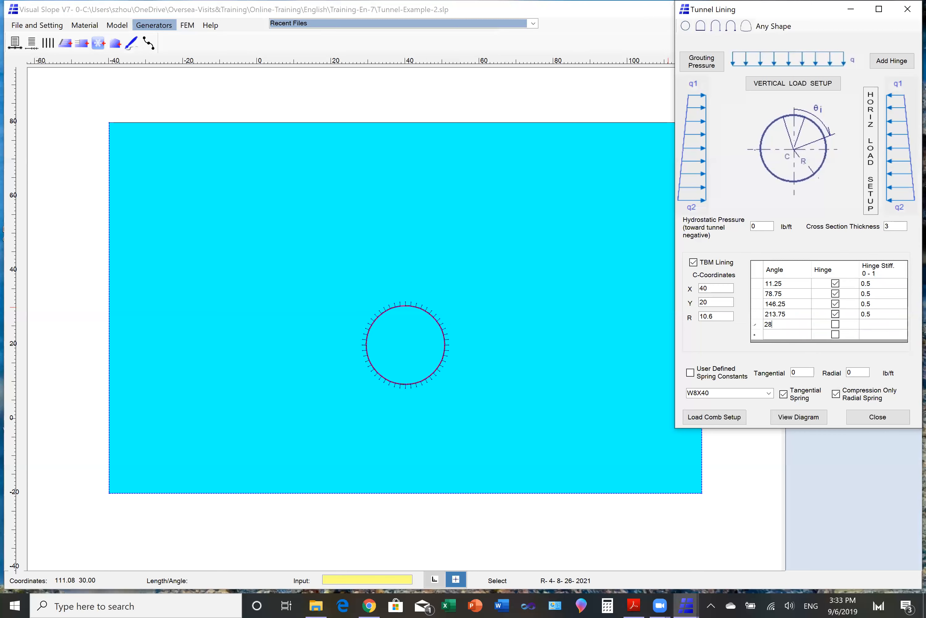
pyautogui.write('1.5')
pyautogui.click(836, 325)
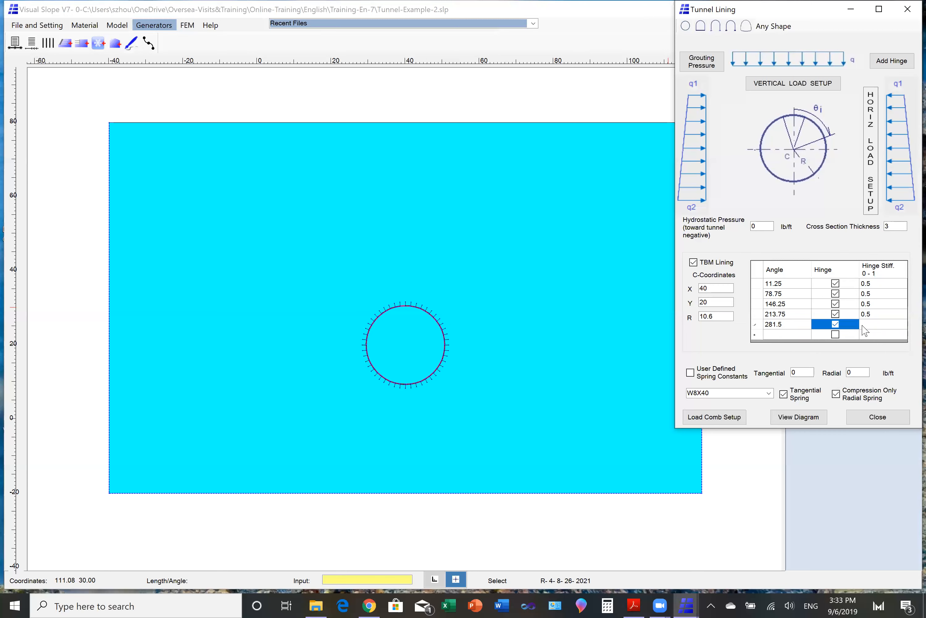
pyautogui.click(861, 328)
pyautogui.write('0.5')
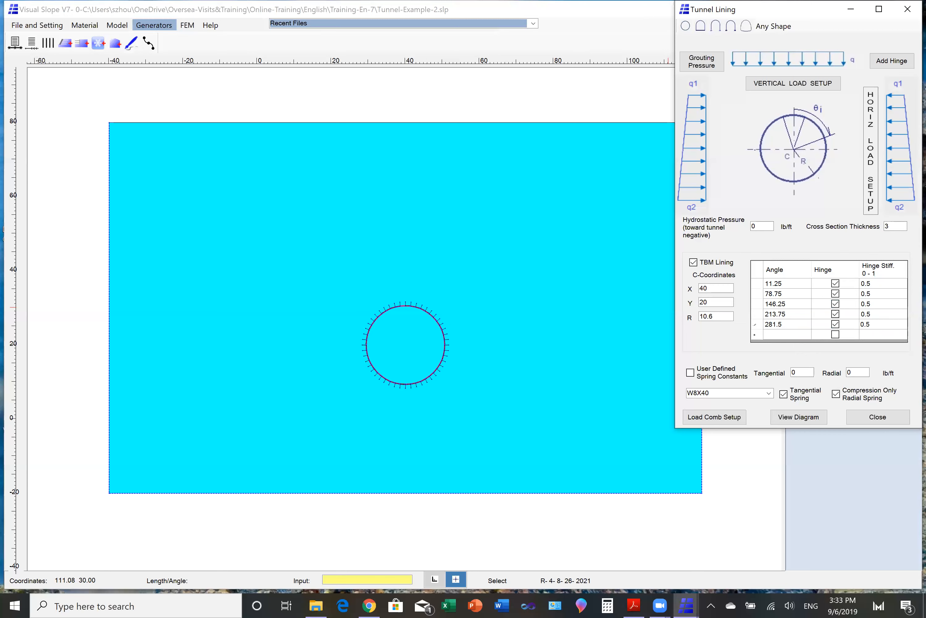
# - Add a sixth TBM lining joint at angle 348.75 as a hinge with stiffness 0.5
pyautogui.click(782, 337)
pyautogui.write('3')
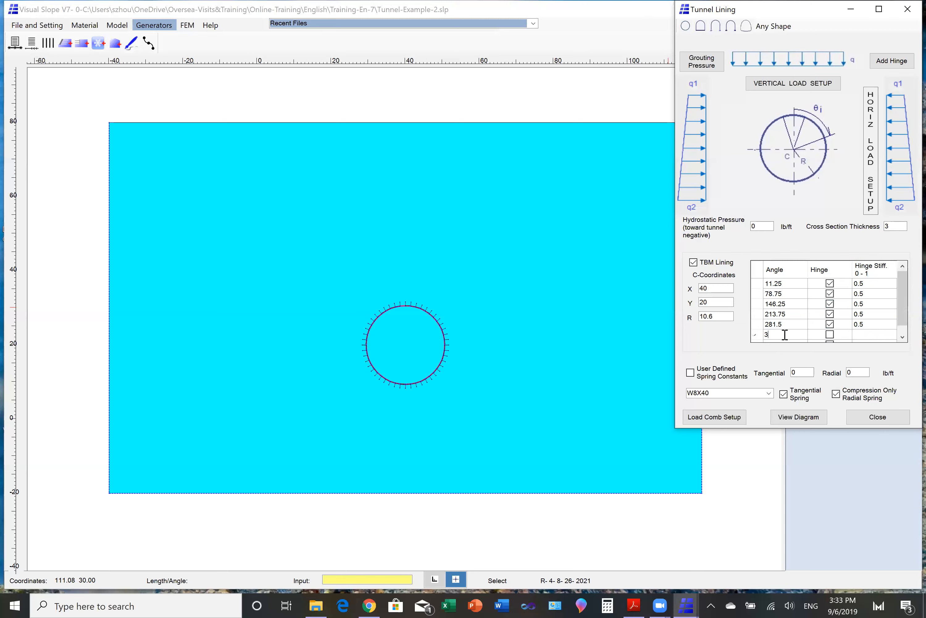
pyautogui.write('48.75')
pyautogui.click(830, 335)
pyautogui.press('Tab')
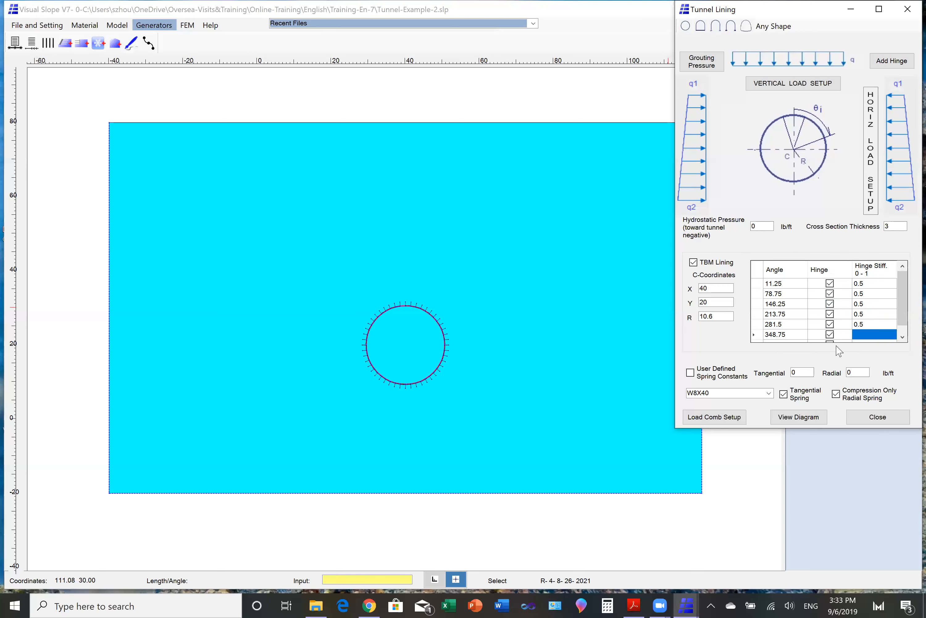
pyautogui.write('0.5')
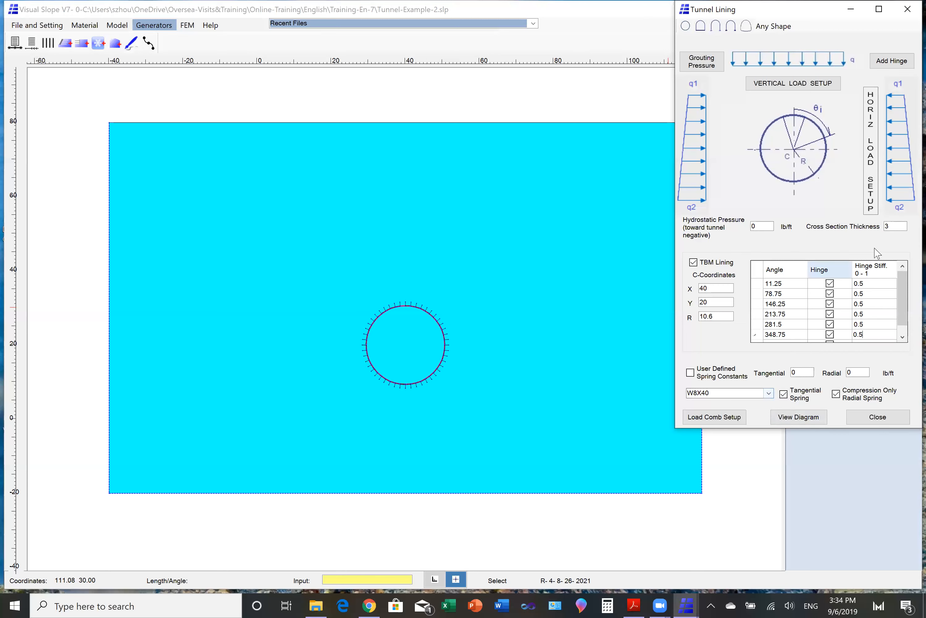
# - Set the cross section thickness to 5 with Segment as the lining section, and finish the tunnel lining setup after regenerating the diagram
pyautogui.click(889, 227)
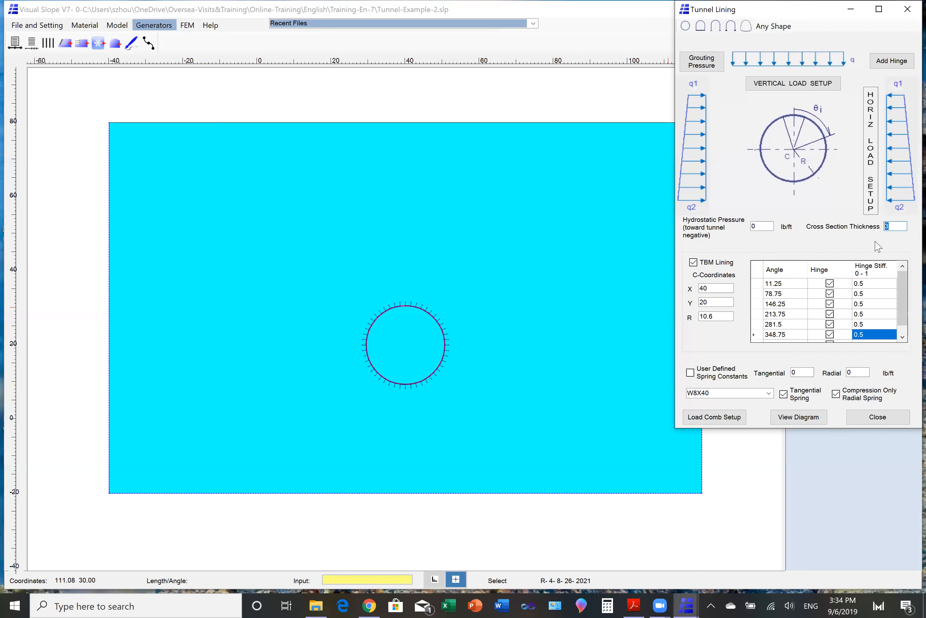
pyautogui.write('5')
pyautogui.click(769, 393)
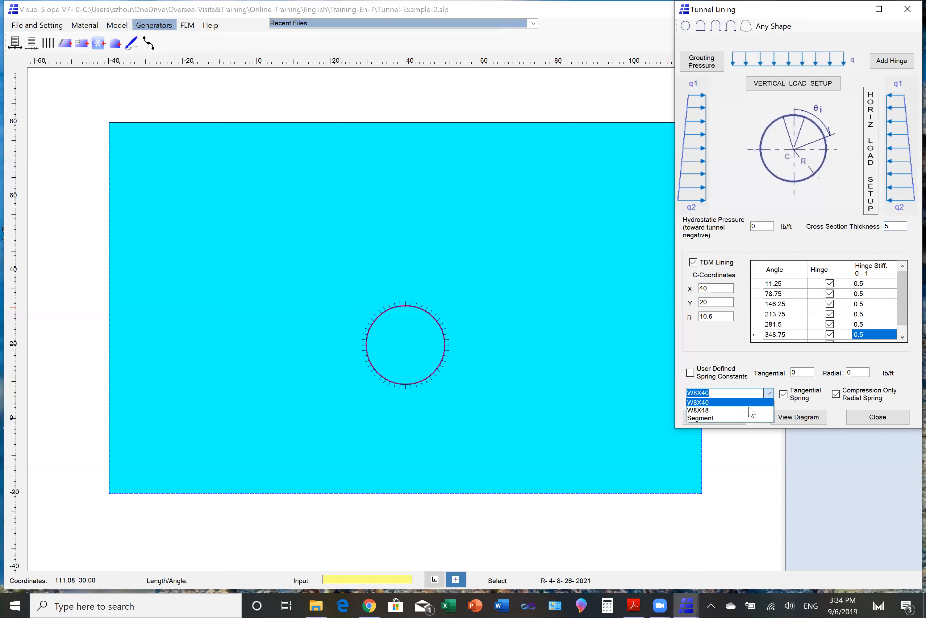
pyautogui.click(728, 418)
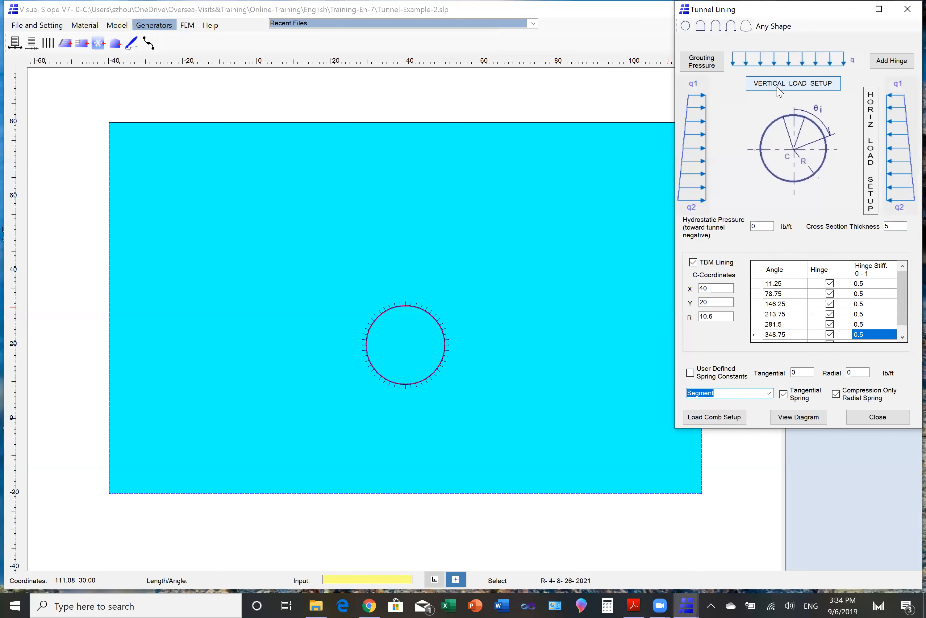
pyautogui.click(788, 421)
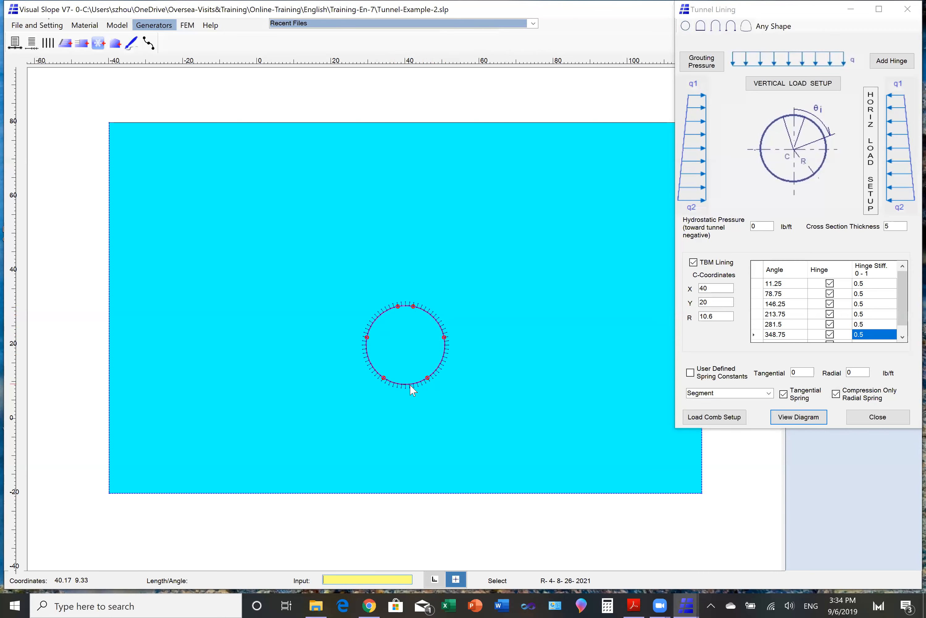
pyautogui.click(878, 417)
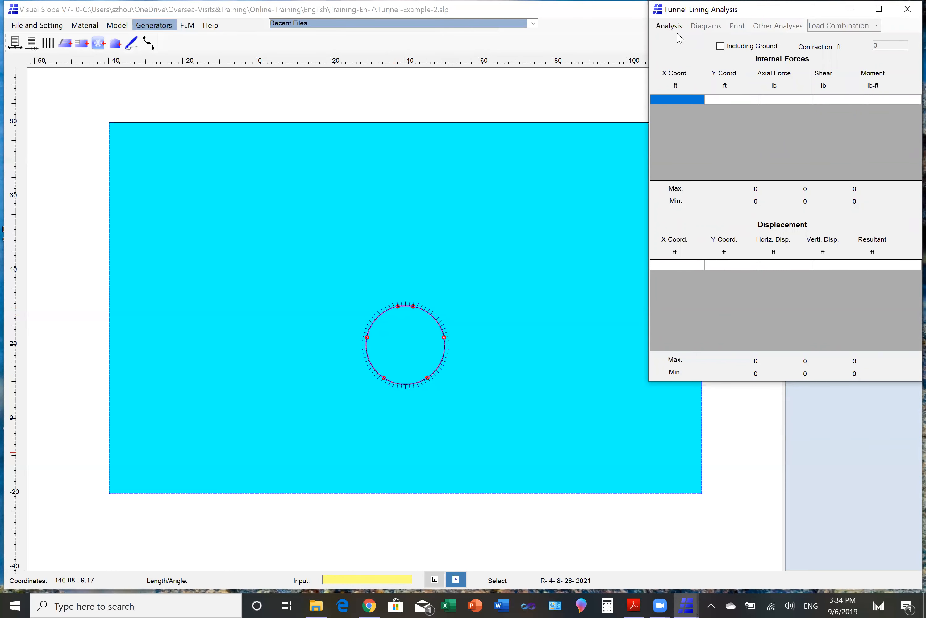
# - Reopen the tunnel lining setup and add a first grouting pressure range from 0 to 5 degrees with a pressure of -1000
pyautogui.click(907, 9)
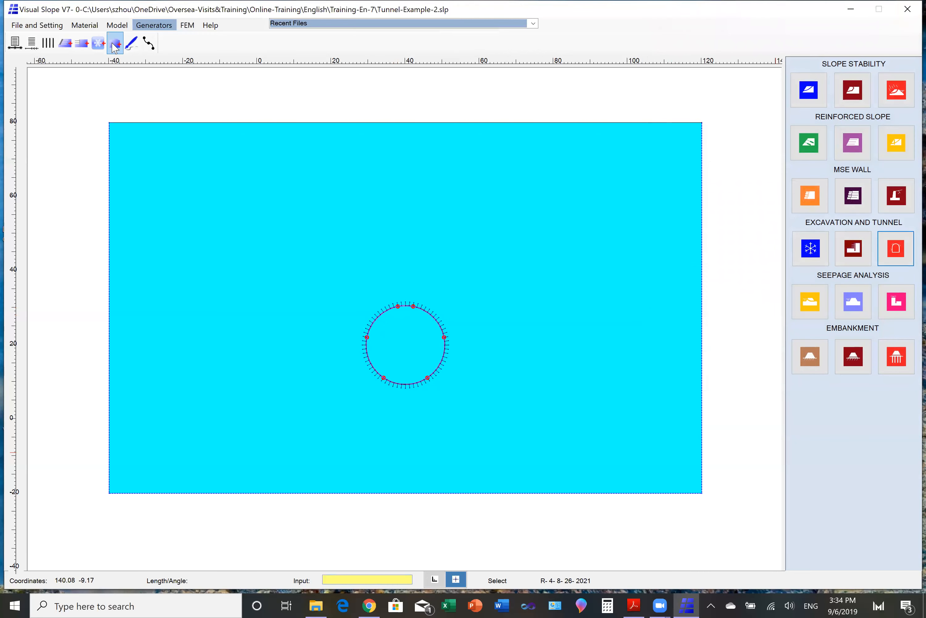
pyautogui.click(115, 43)
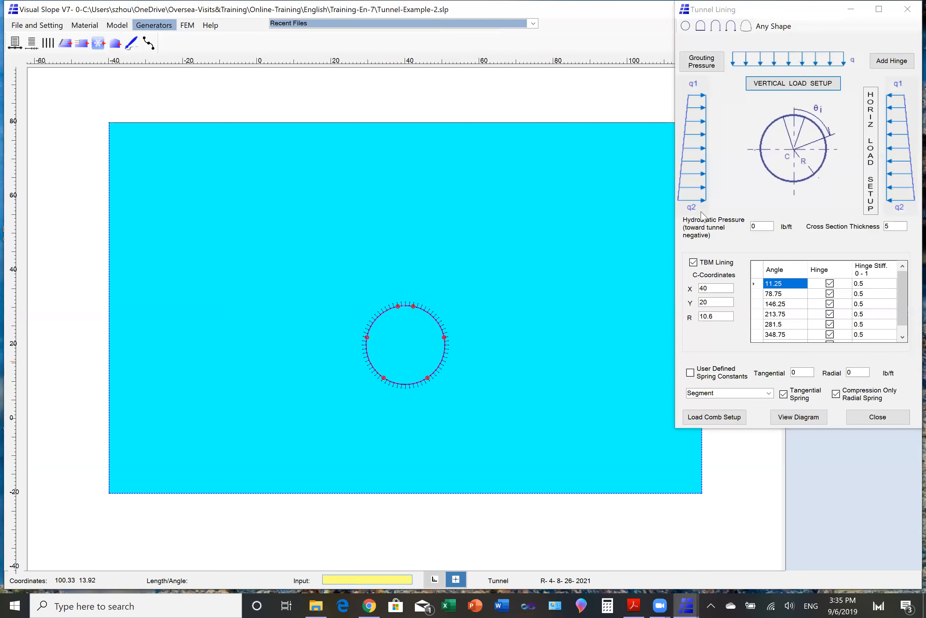
pyautogui.click(704, 63)
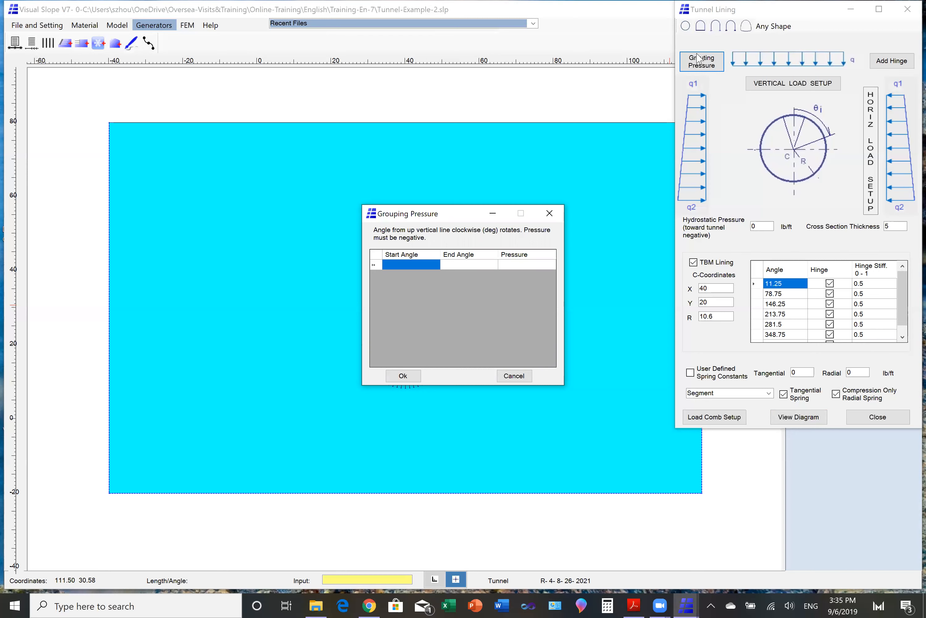
pyautogui.click(389, 265)
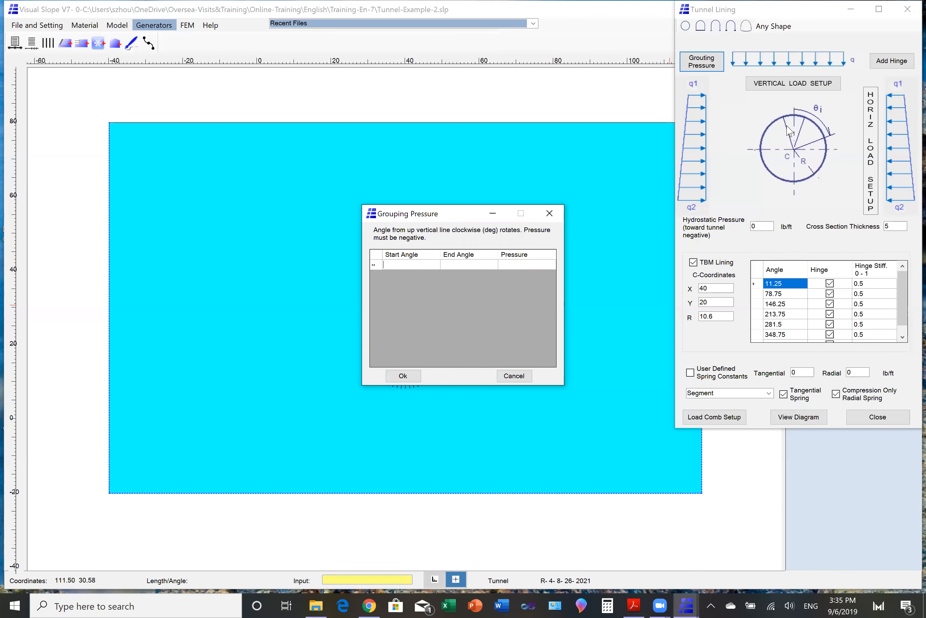
pyautogui.write('0')
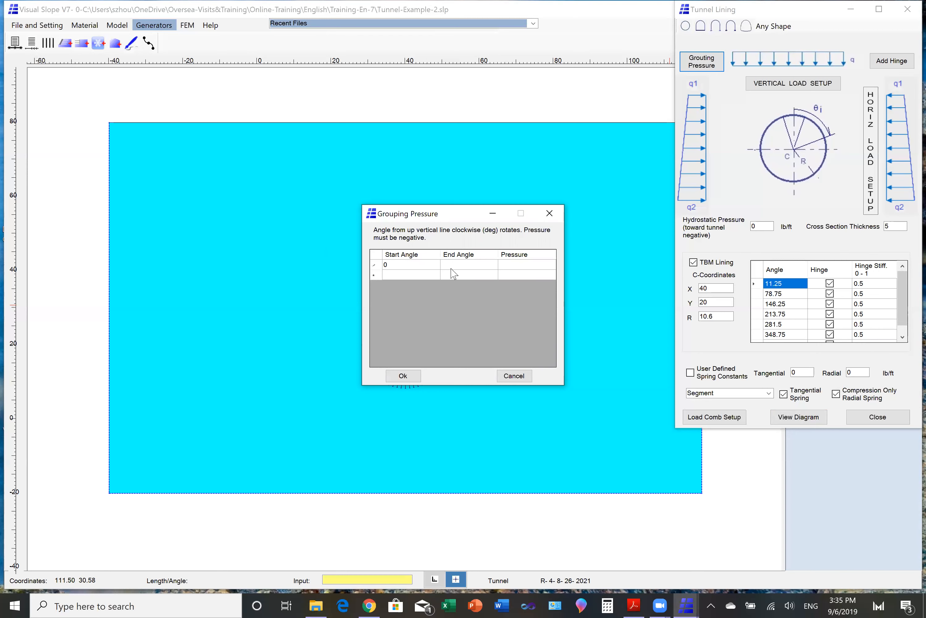
pyautogui.press('Tab')
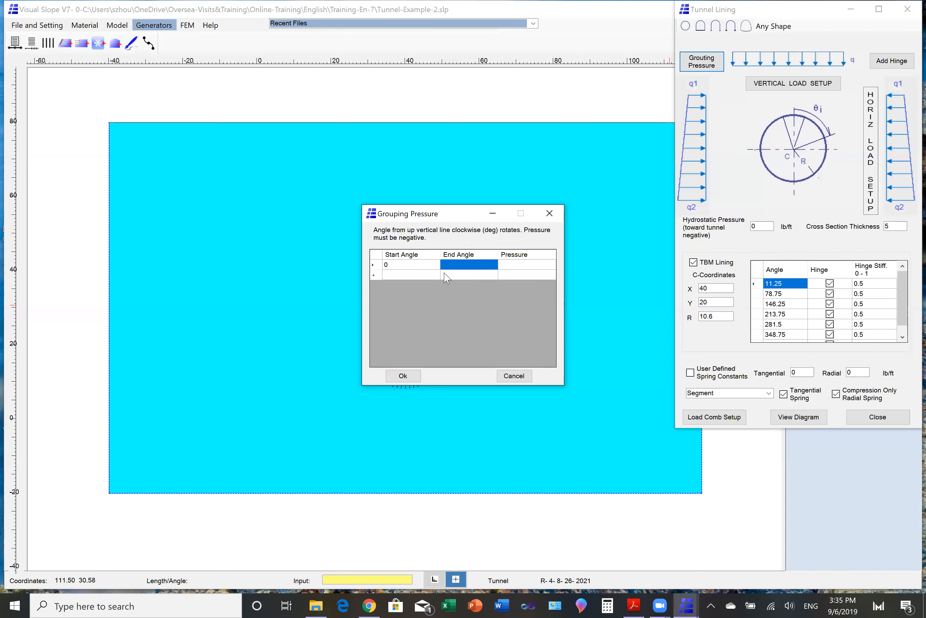
pyautogui.write('5')
pyautogui.press('Tab')
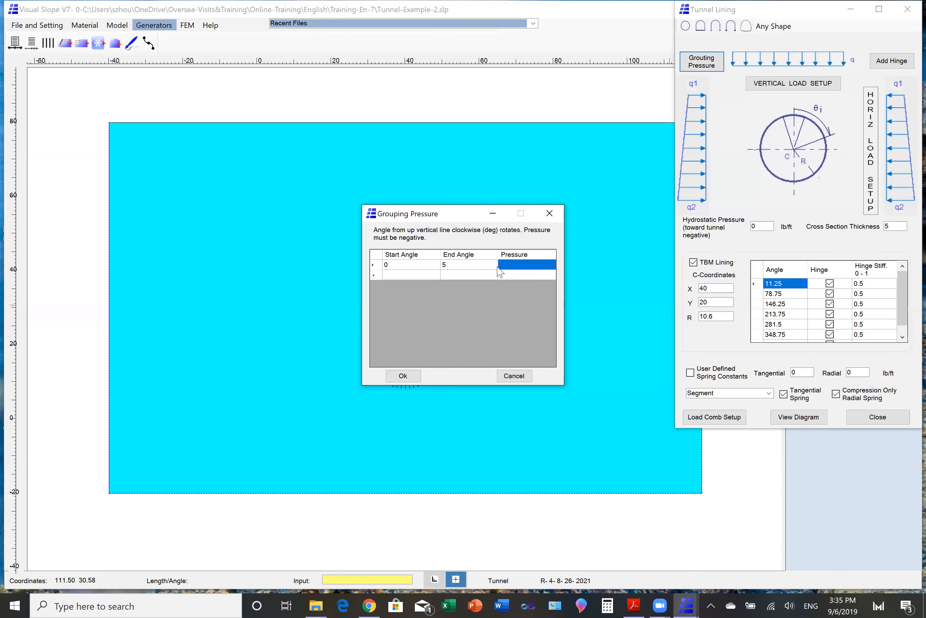
pyautogui.write('-1000')
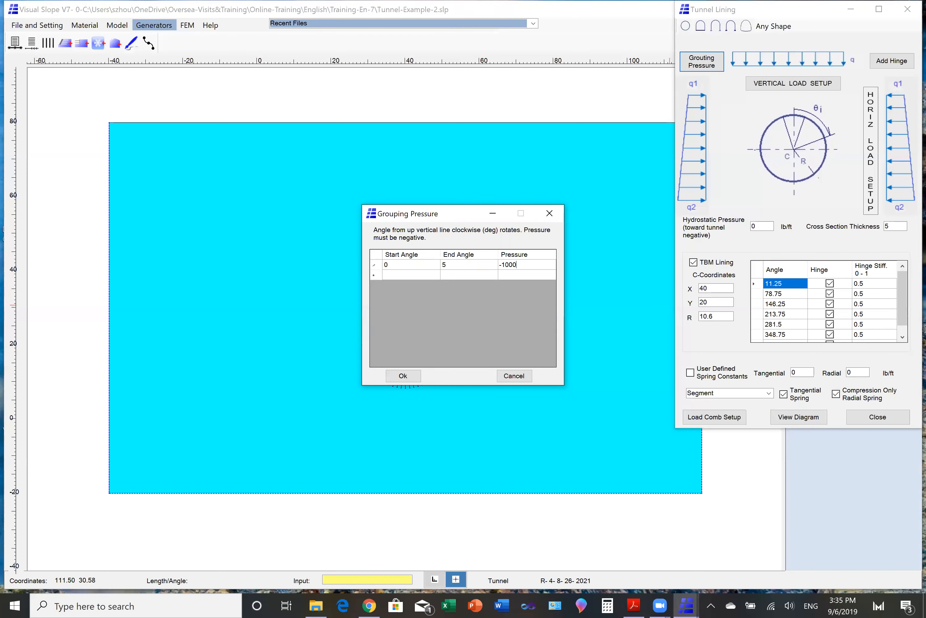
# - Add a second grouting pressure range from 85 to 95 degrees with a pressure of -1000
pyautogui.click(394, 275)
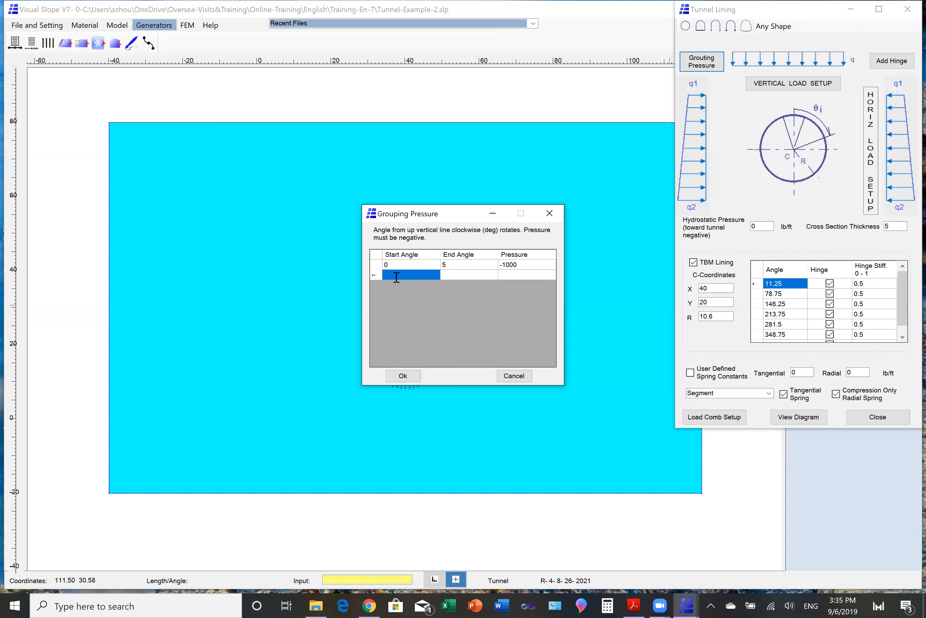
pyautogui.write('85')
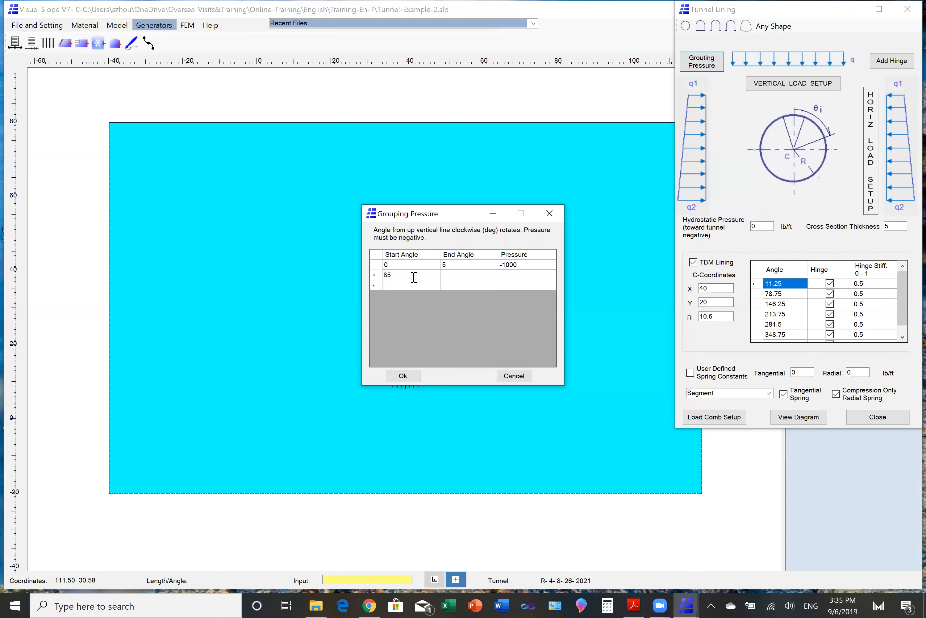
pyautogui.click(454, 279)
pyautogui.write('95')
pyautogui.click(511, 280)
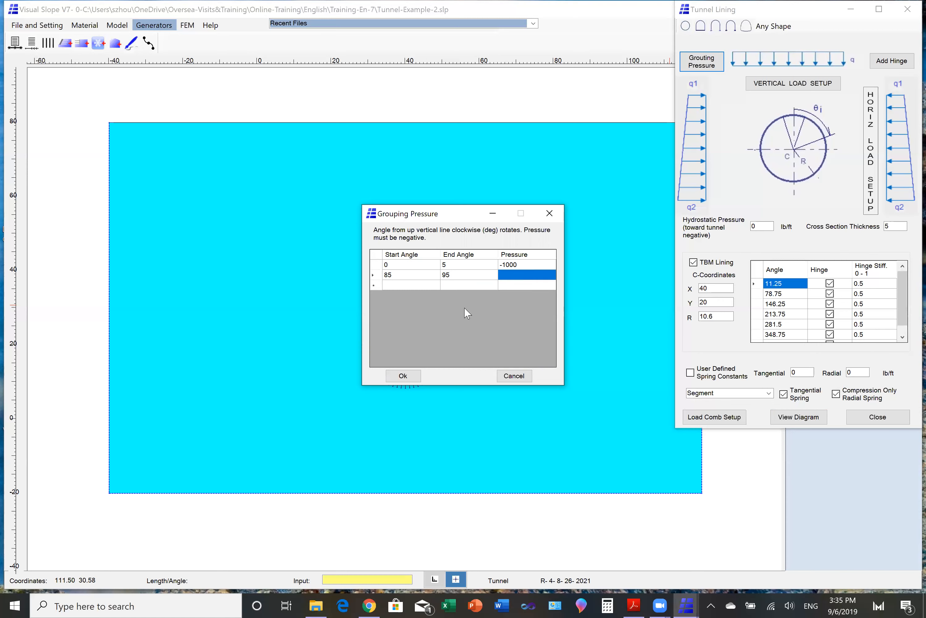
pyautogui.write('-1000')
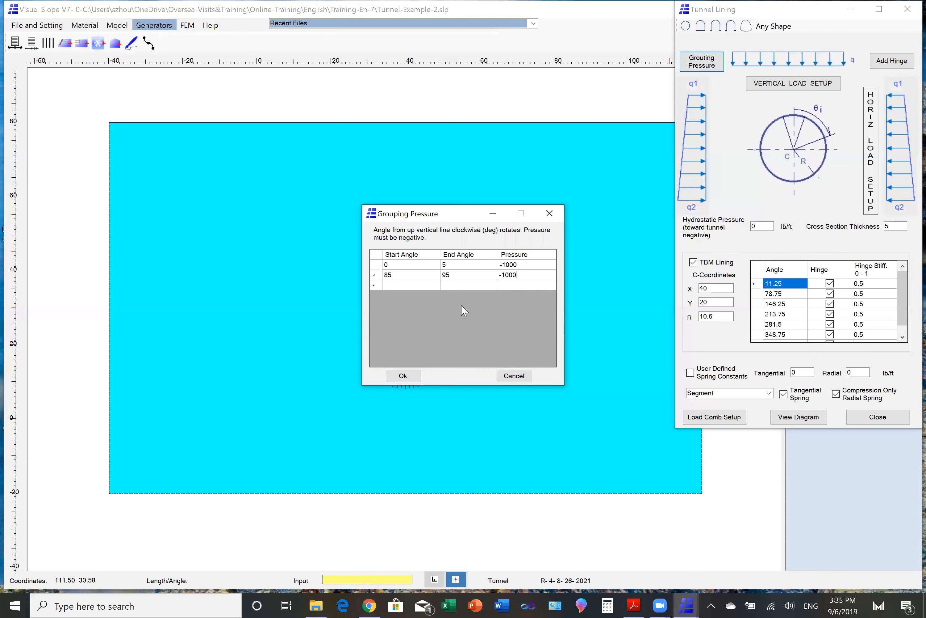
# - Add a third grouting pressure range from 265 to 275 degrees with a pressure of -1000
pyautogui.click(398, 285)
pyautogui.write('265')
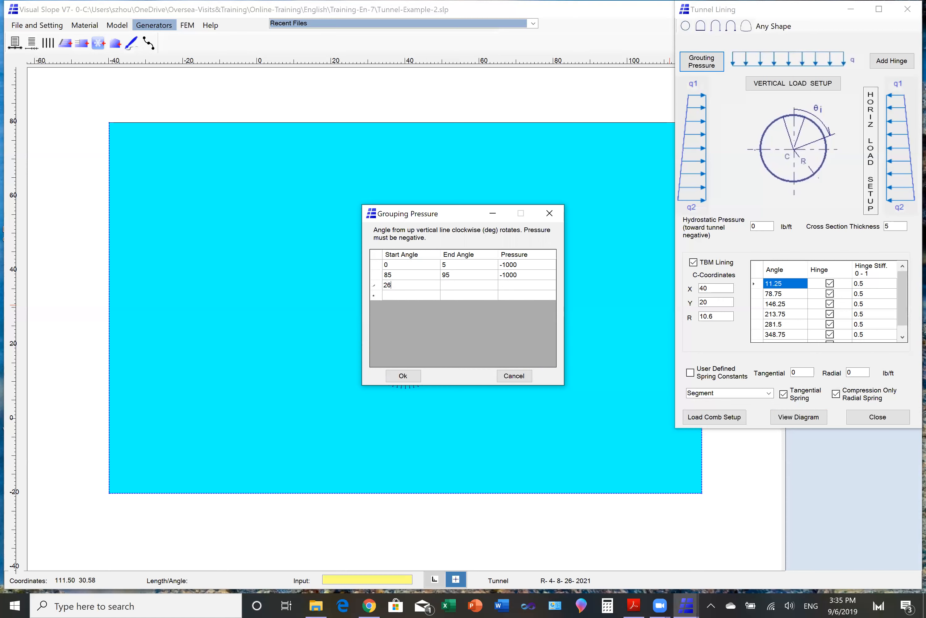
pyautogui.click(446, 285)
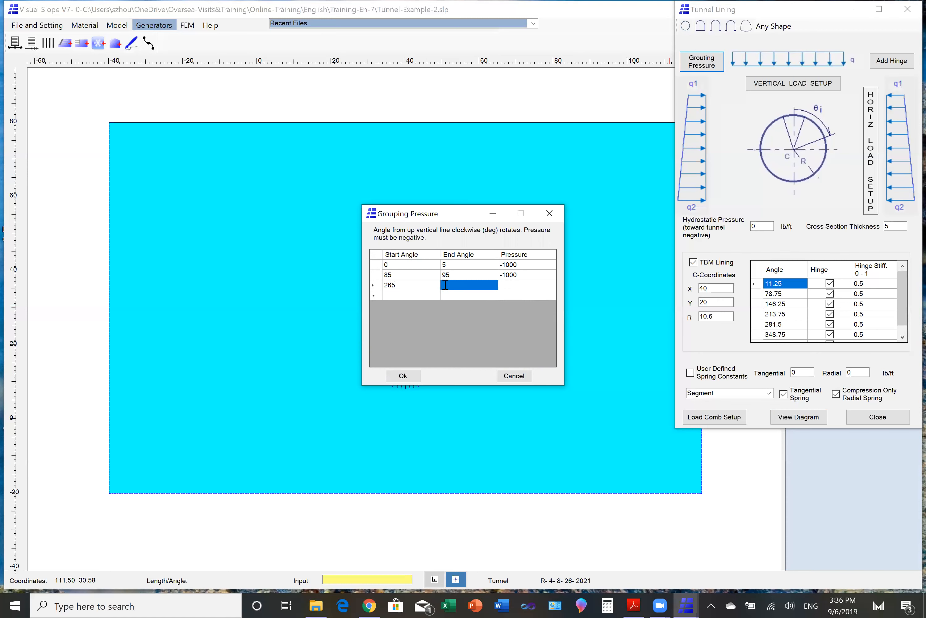
pyautogui.write('275')
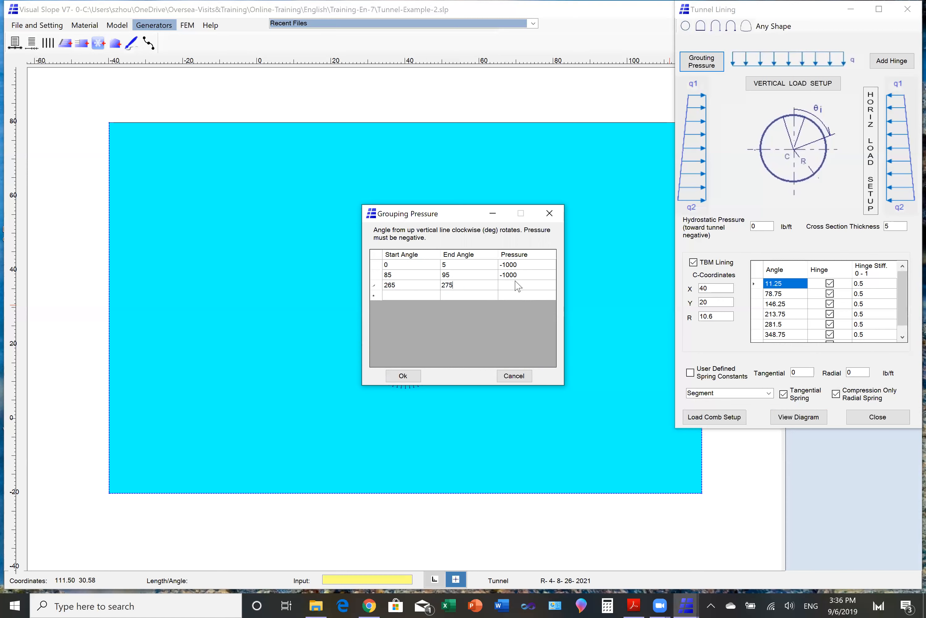
pyautogui.click(514, 286)
pyautogui.write('-10')
# - Add a fourth grouting pressure range from 355 to 360 degrees with a negative pressure, and accept the grouting pressures
pyautogui.click(389, 295)
pyautogui.click(389, 296)
pyautogui.write('355')
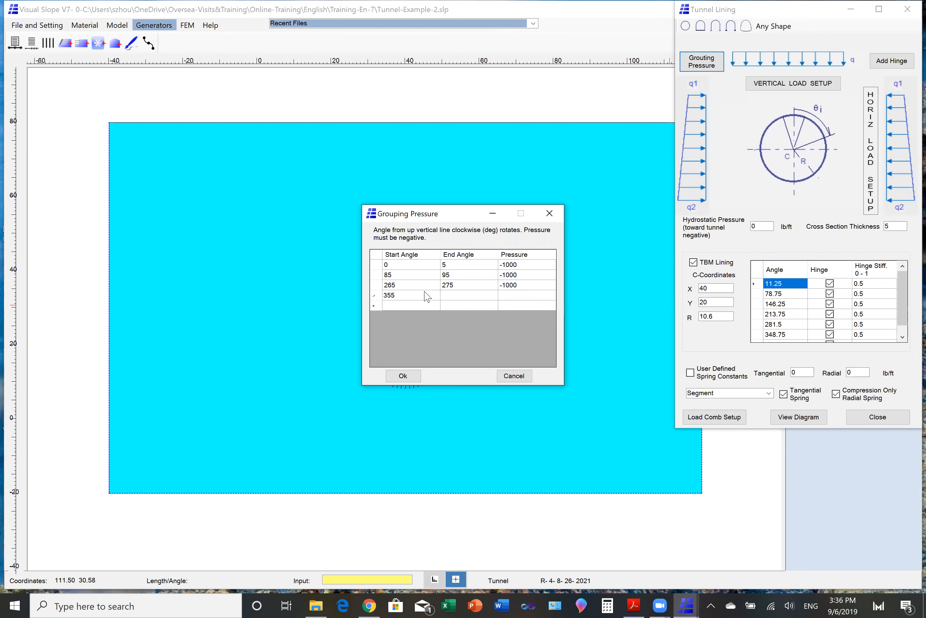
pyautogui.click(450, 297)
pyautogui.write('360')
pyautogui.click(503, 299)
pyautogui.write('-')
pyautogui.click(403, 376)
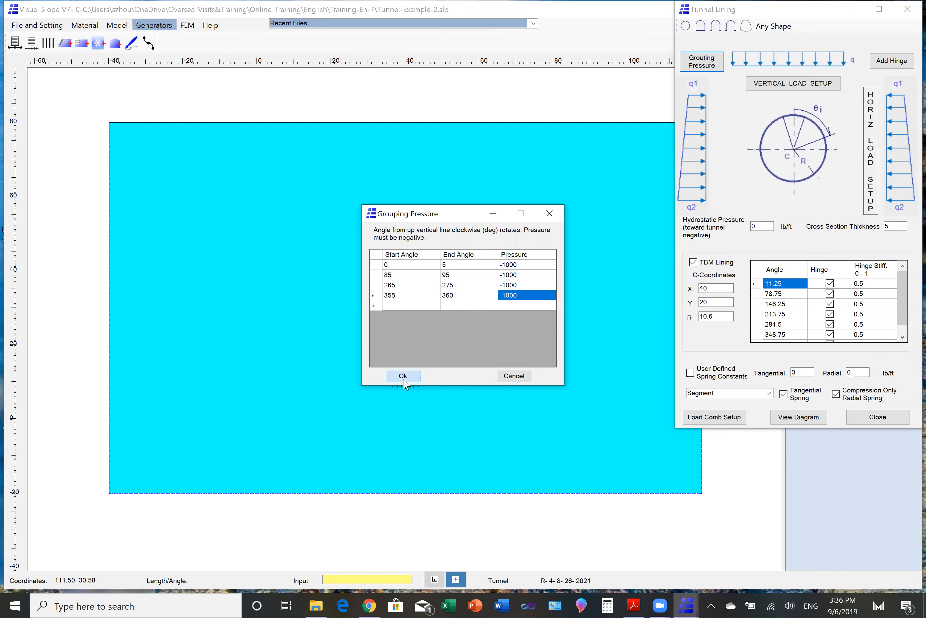
# - In load combination 1, set the Grout-Press load factor to 1 and the GIV-VP load factor to 0
pyautogui.click(713, 418)
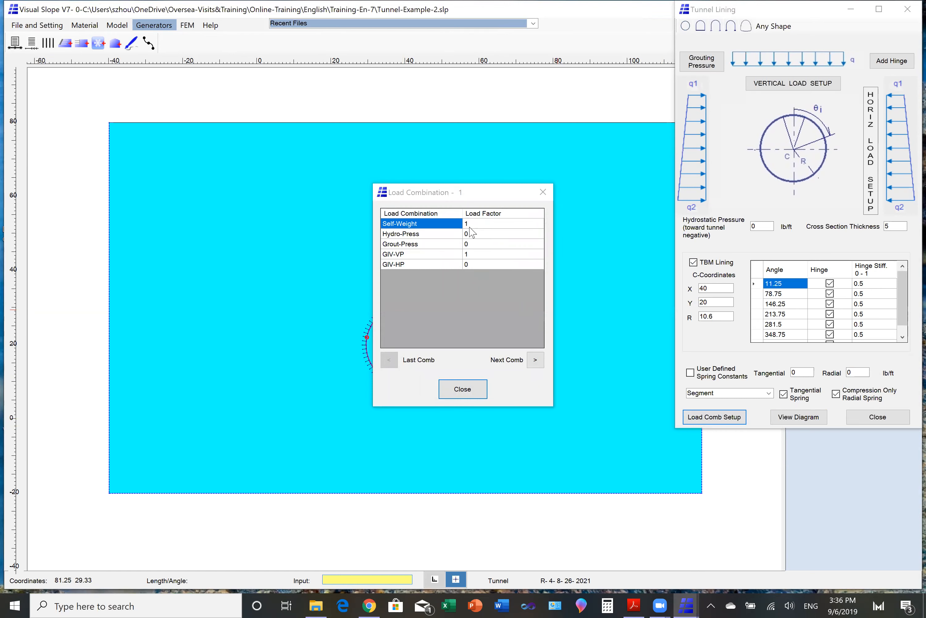
pyautogui.click(469, 245)
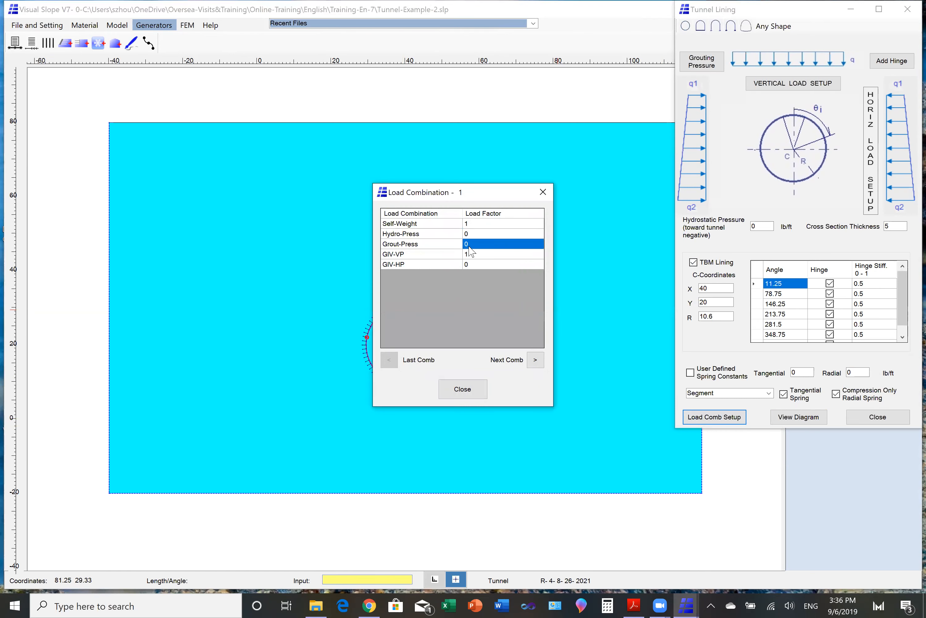
pyautogui.write('1')
pyautogui.click(470, 254)
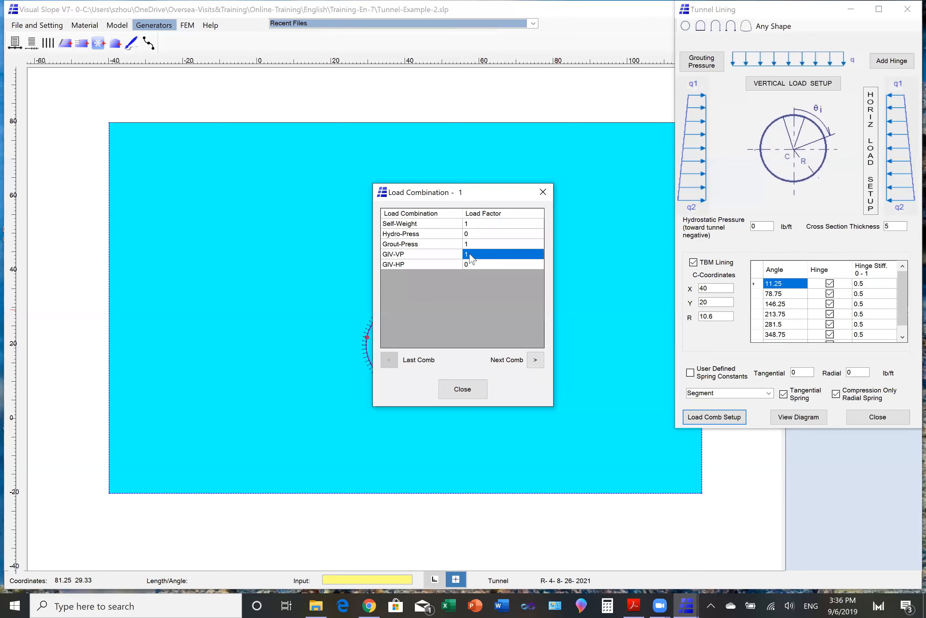
pyautogui.write('0')
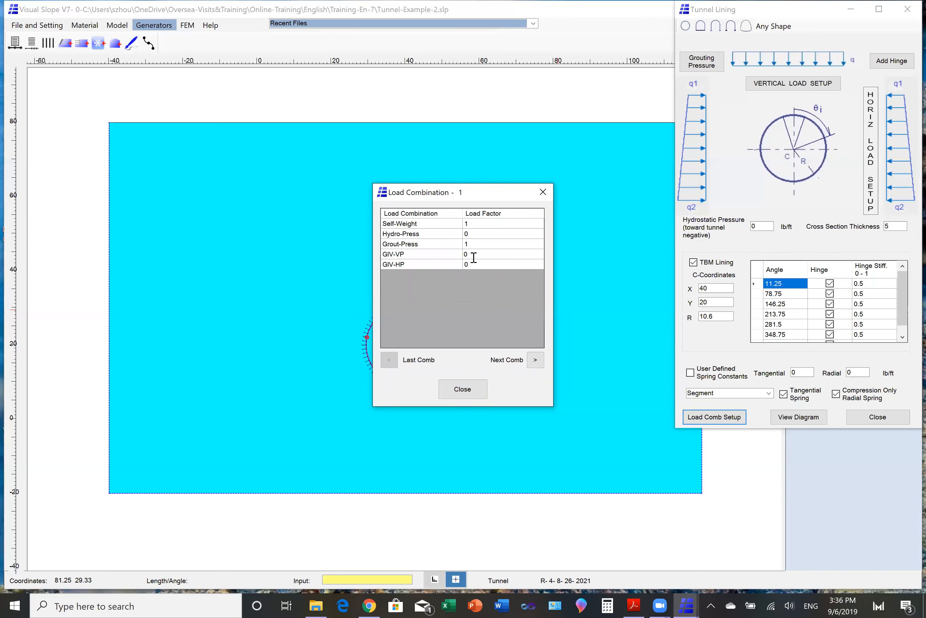
# - Set the GIV-HP load factor to 0 in load combination 2 and to 0.5 in load combination 3
pyautogui.click(535, 360)
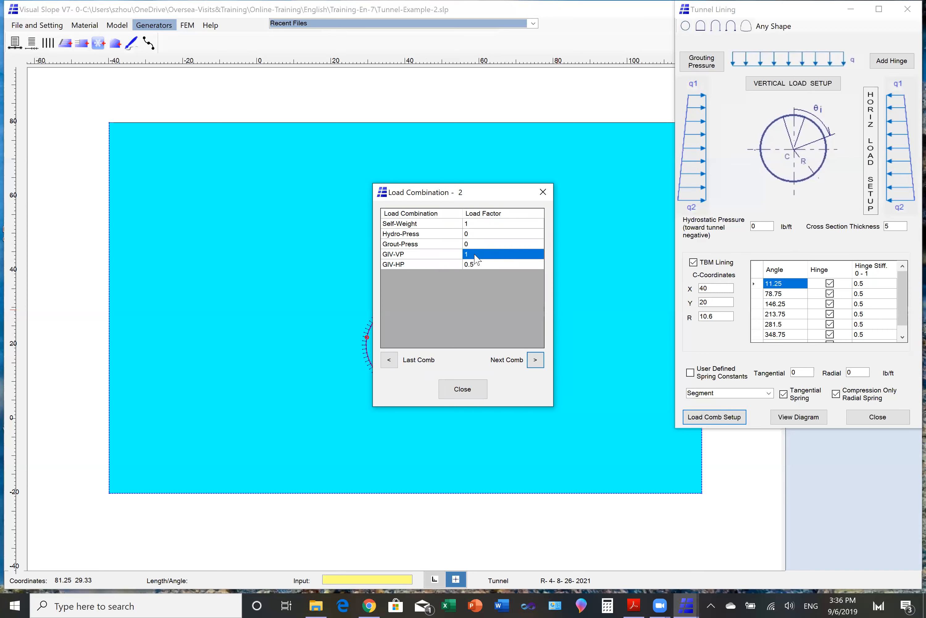
pyautogui.click(475, 265)
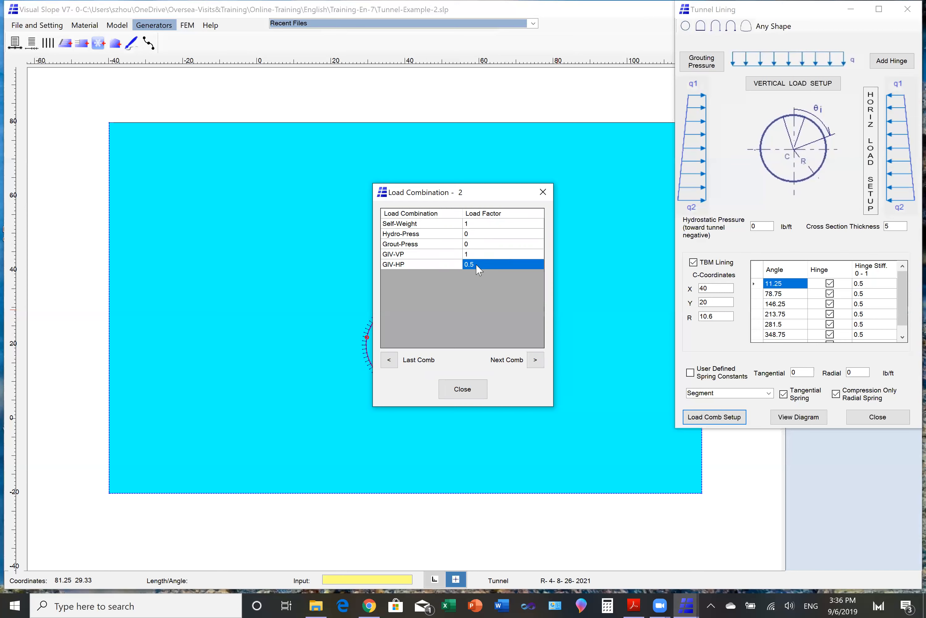
pyautogui.write('0')
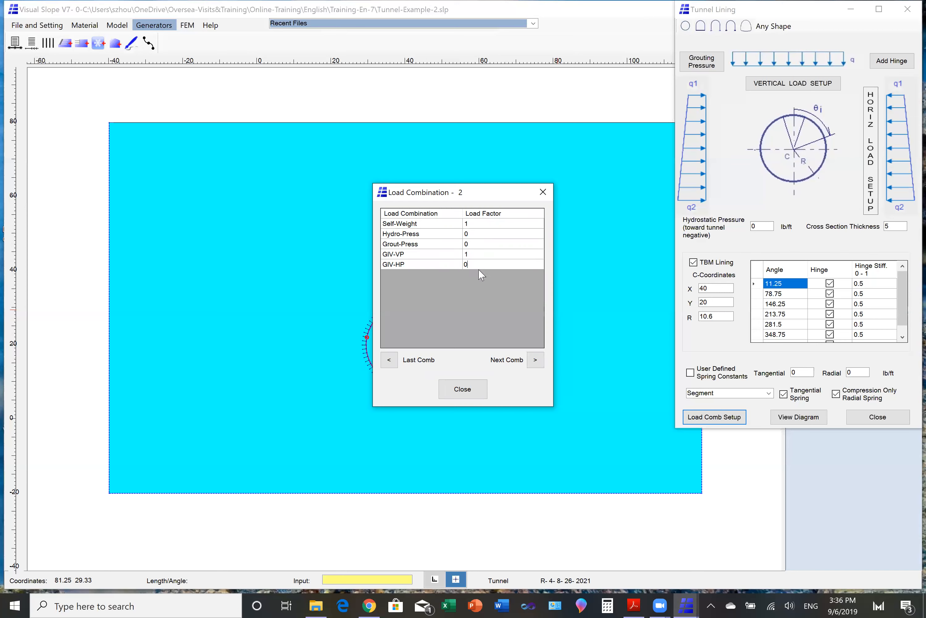
pyautogui.click(536, 360)
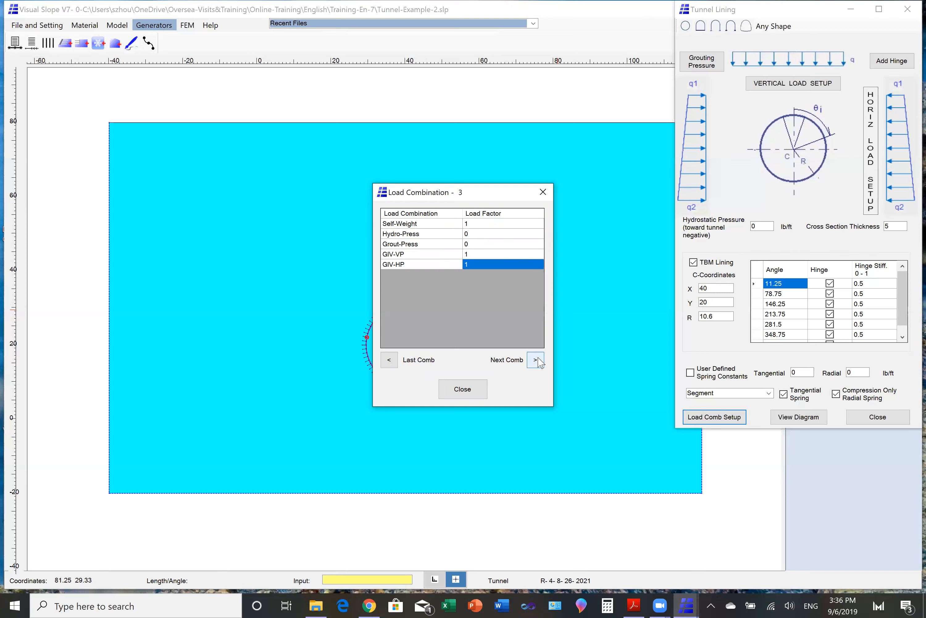
pyautogui.click(479, 265)
pyautogui.write('0.')
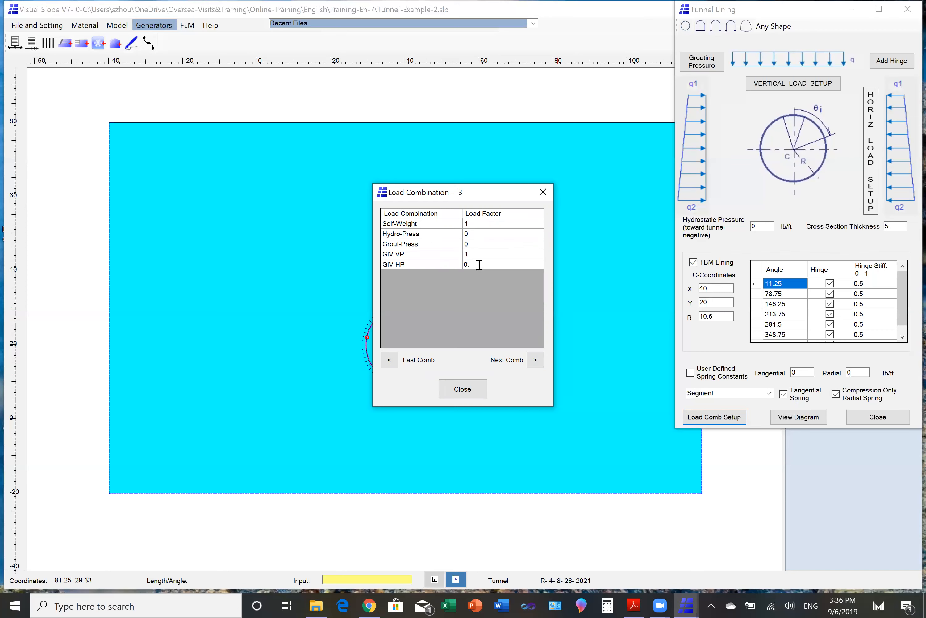
pyautogui.write('5')
# - In load combination 4, set the Self-Weight, GIV-VP and GIV-HP load factors to 1, and finish the tunnel lining setup
pyautogui.click(536, 361)
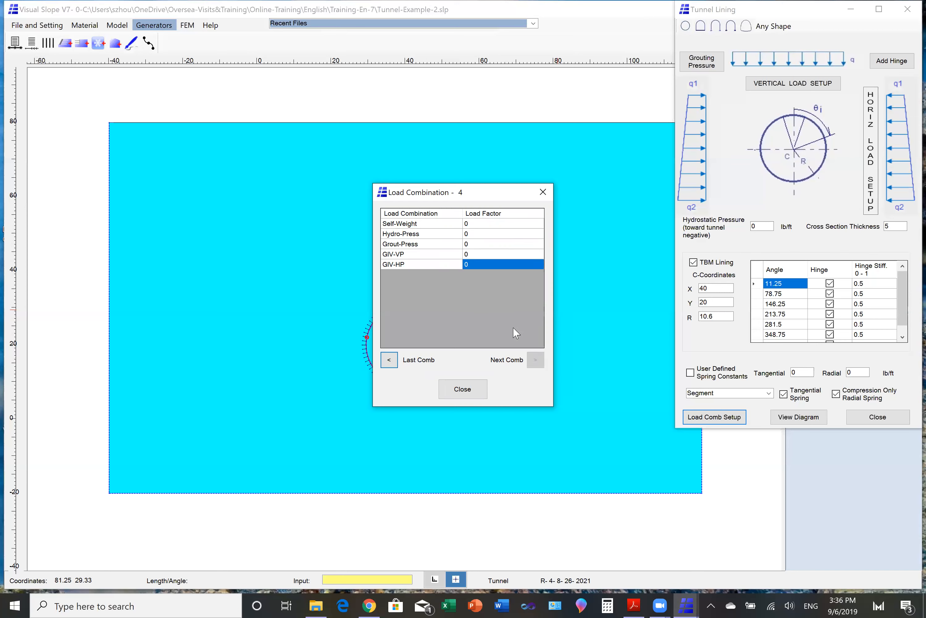
pyautogui.click(471, 226)
pyautogui.click(471, 226)
pyautogui.write('1')
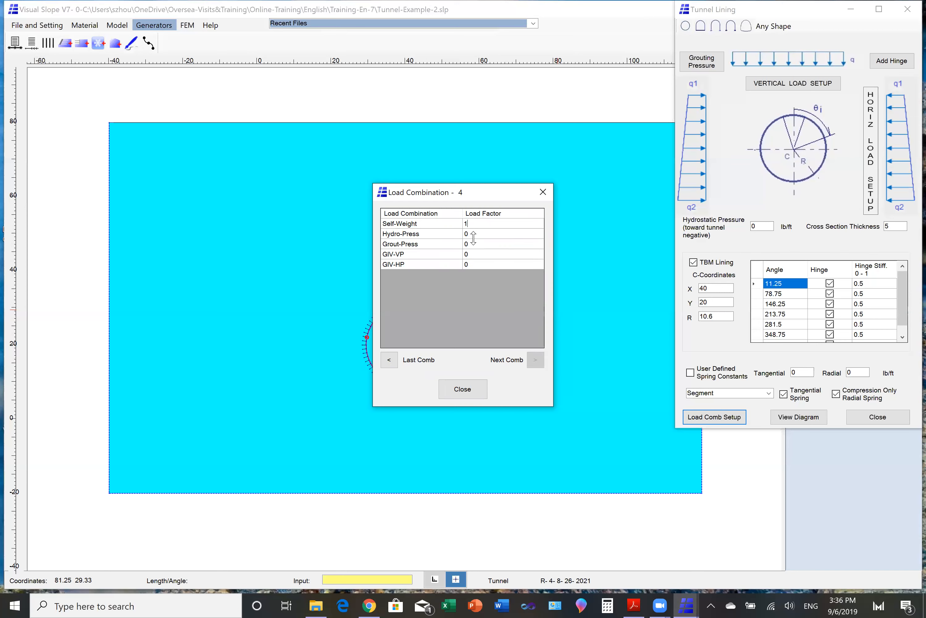
pyautogui.click(472, 256)
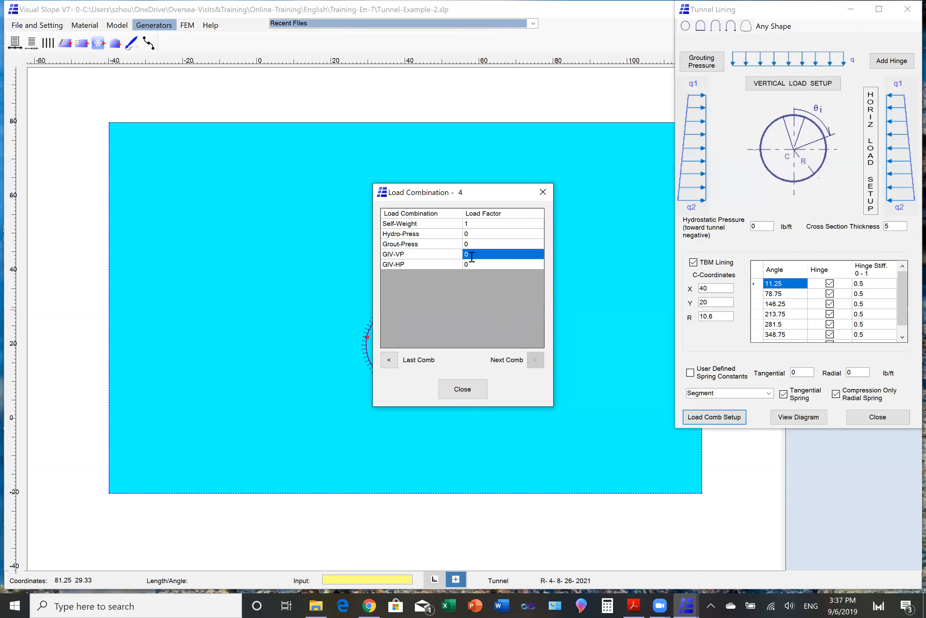
pyautogui.write('1')
pyautogui.click(473, 265)
pyautogui.write('1')
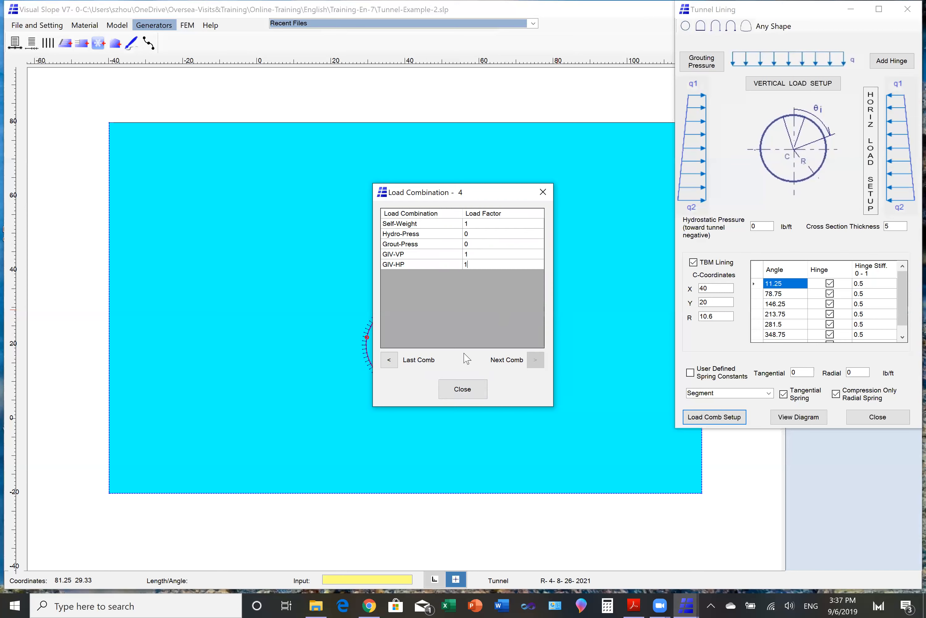
pyautogui.click(460, 390)
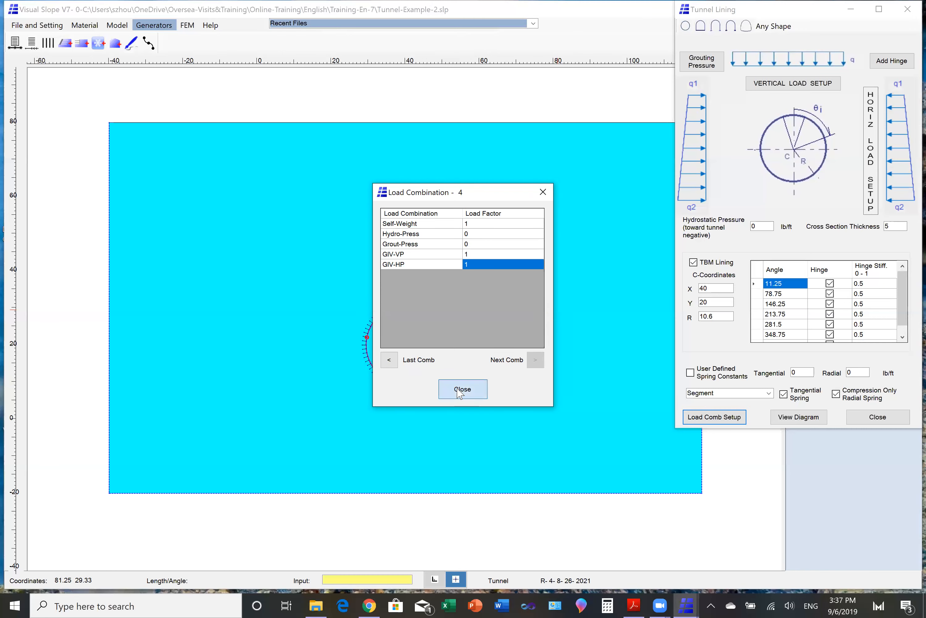
pyautogui.click(879, 421)
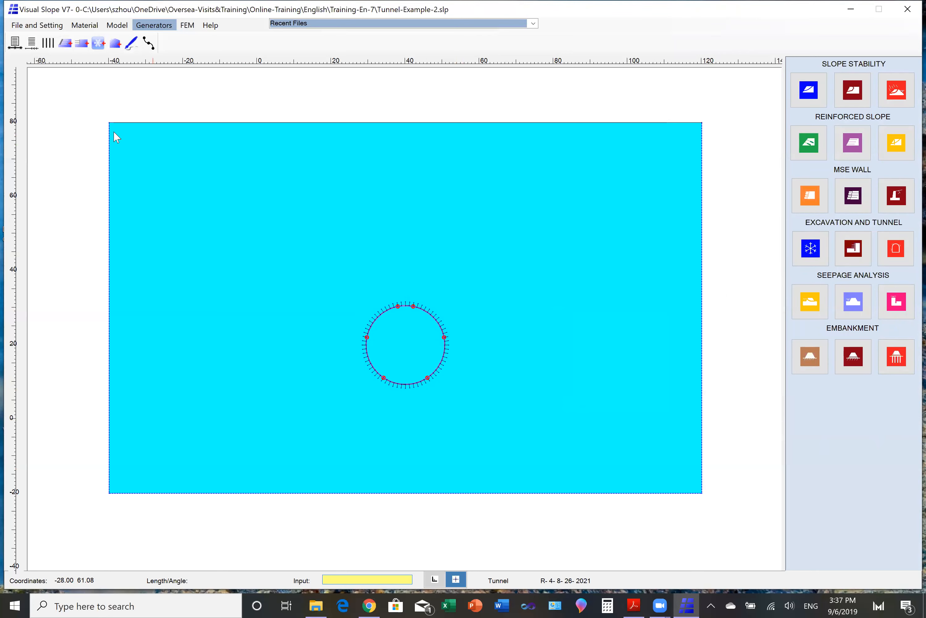
# - Save the model as a new file named Tunnel-Example-2-1.slp in the Training-En-7 folder
pyautogui.click(29, 24)
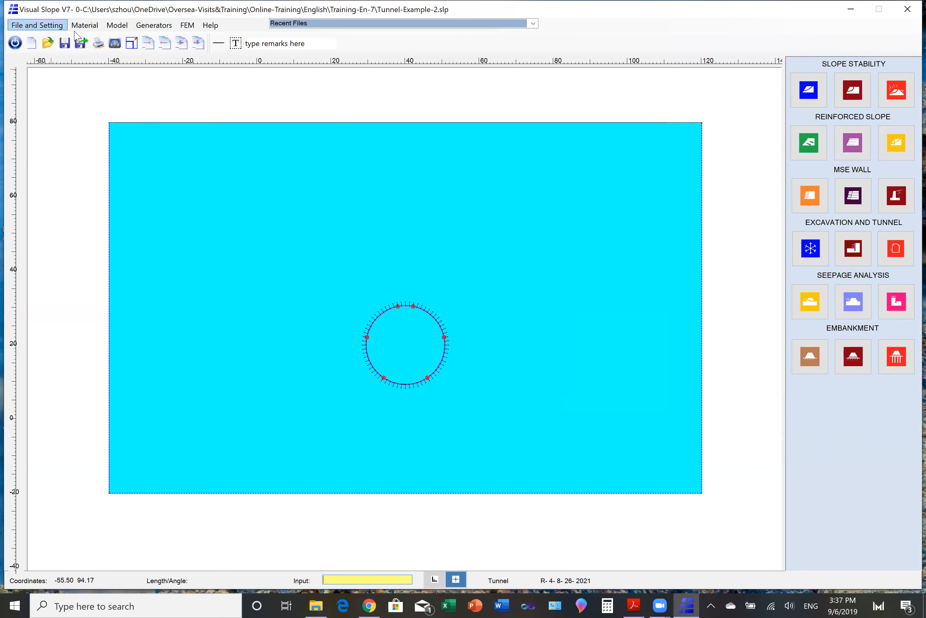
pyautogui.click(81, 49)
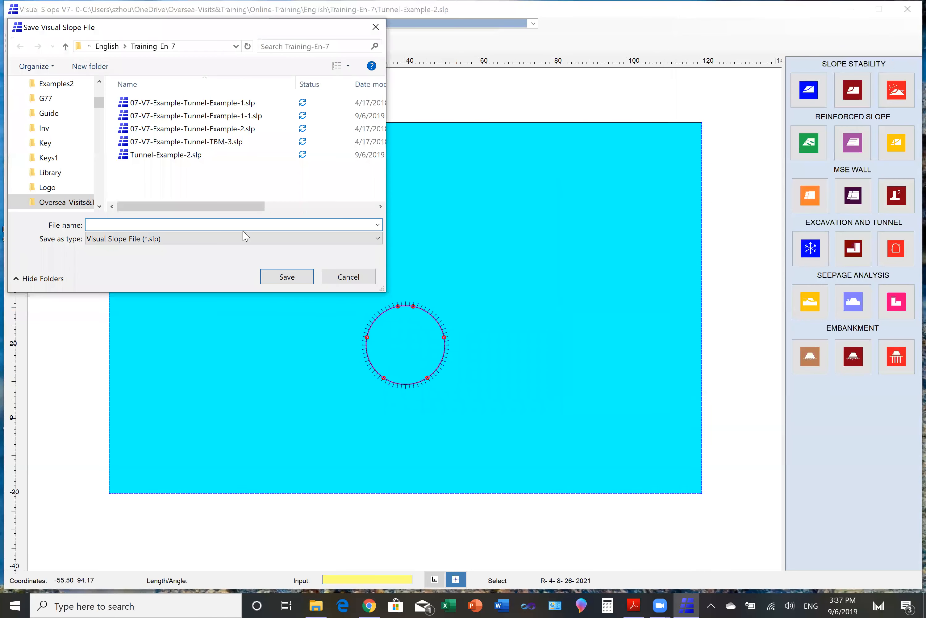
pyautogui.click(200, 155)
pyautogui.doubleClick(148, 225)
pyautogui.click(148, 225)
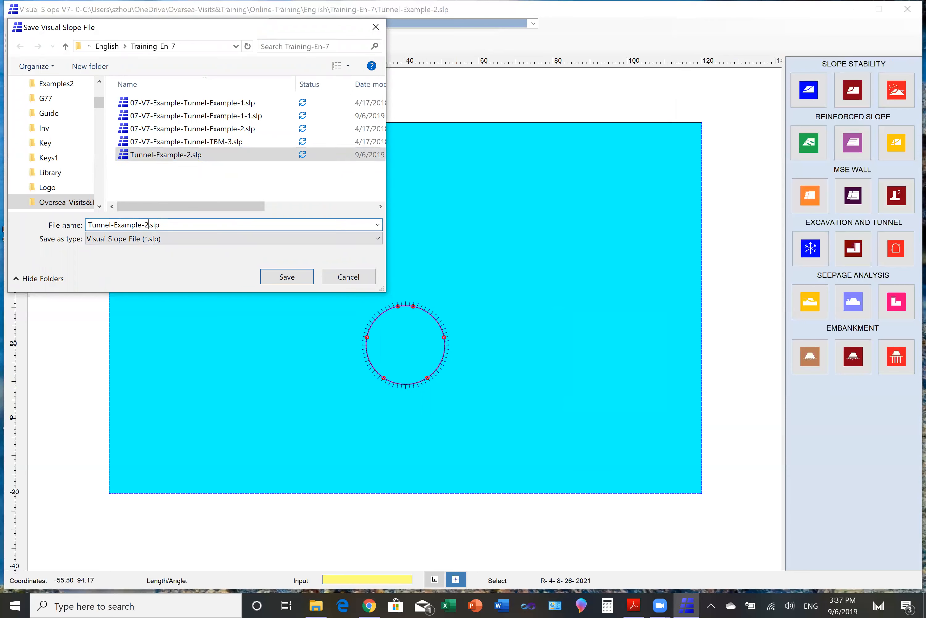
pyautogui.write('-1')
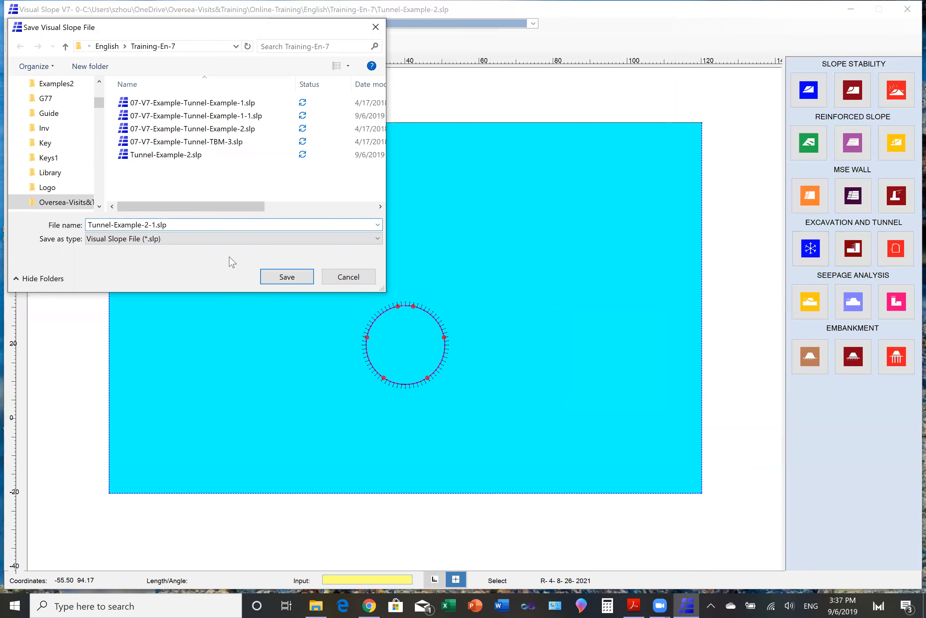
pyautogui.click(281, 276)
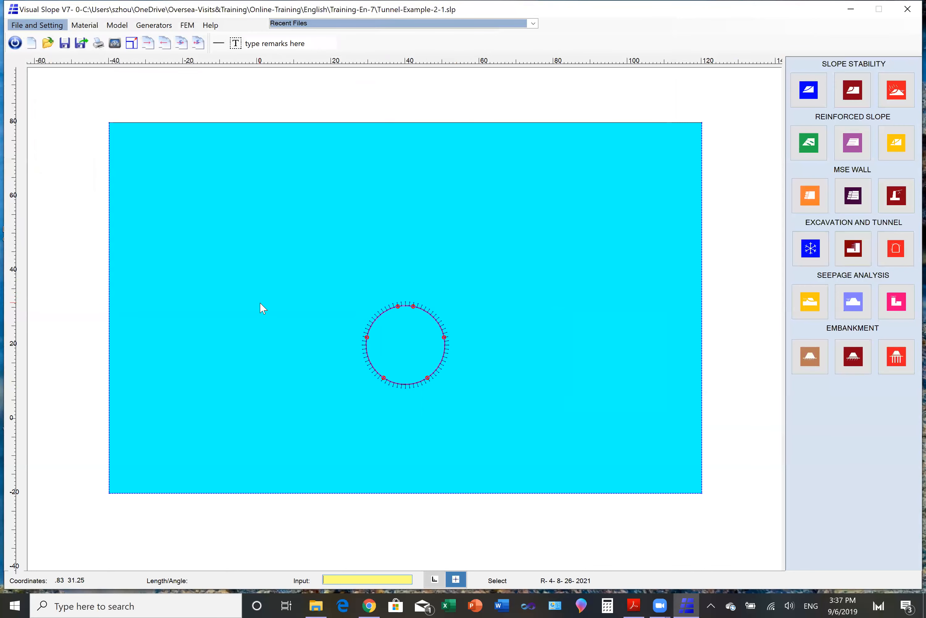
# - Run the FEM tunnel lining analysis with the ground included
pyautogui.click(898, 249)
pyautogui.click(730, 45)
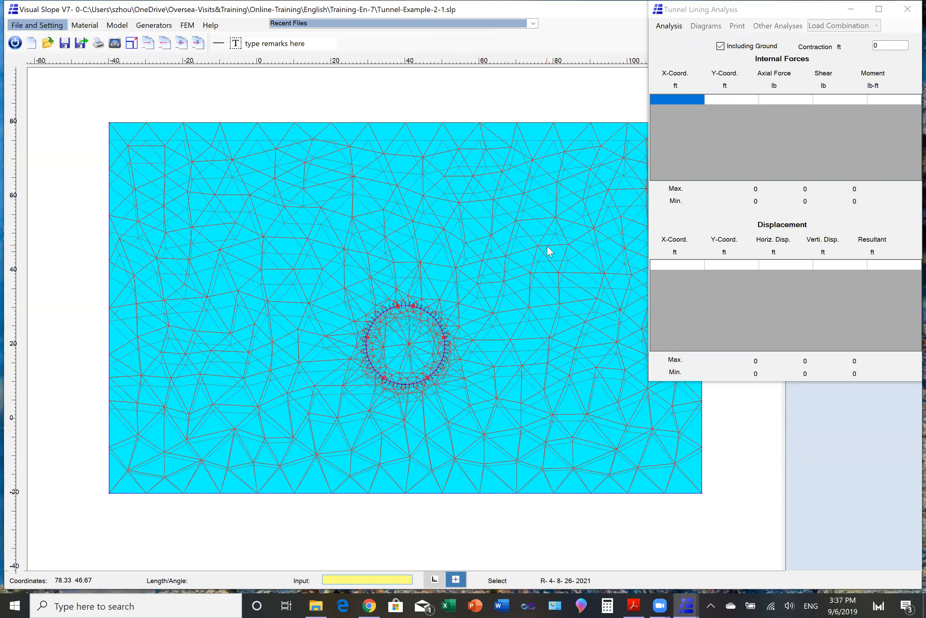
pyautogui.click(672, 28)
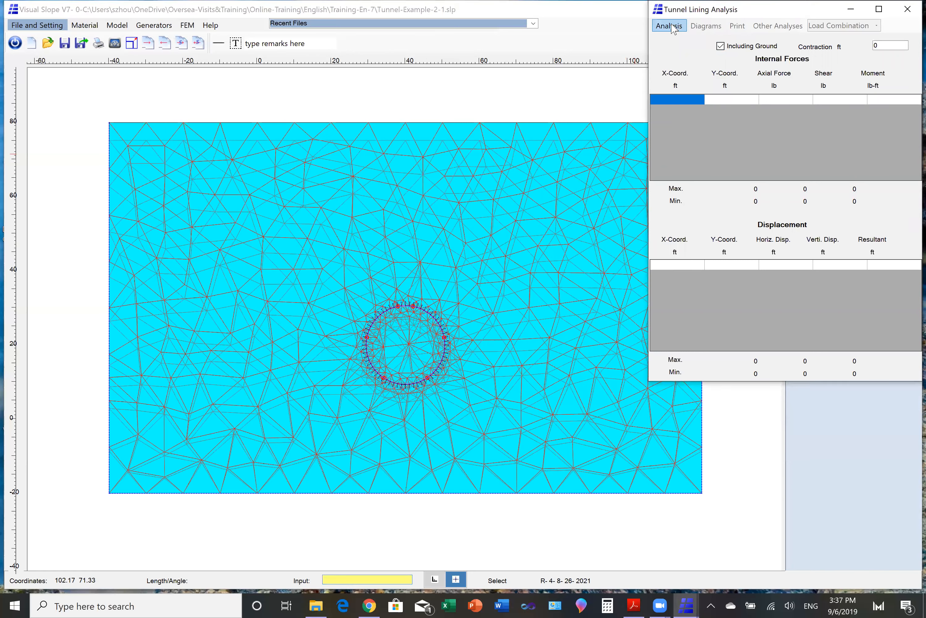
pyautogui.click(672, 27)
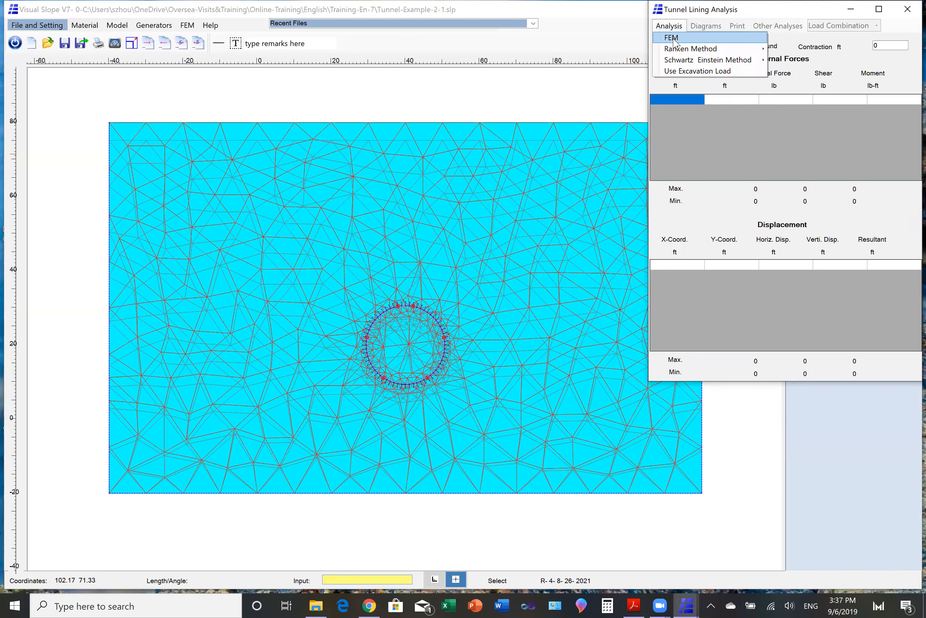
pyautogui.click(673, 38)
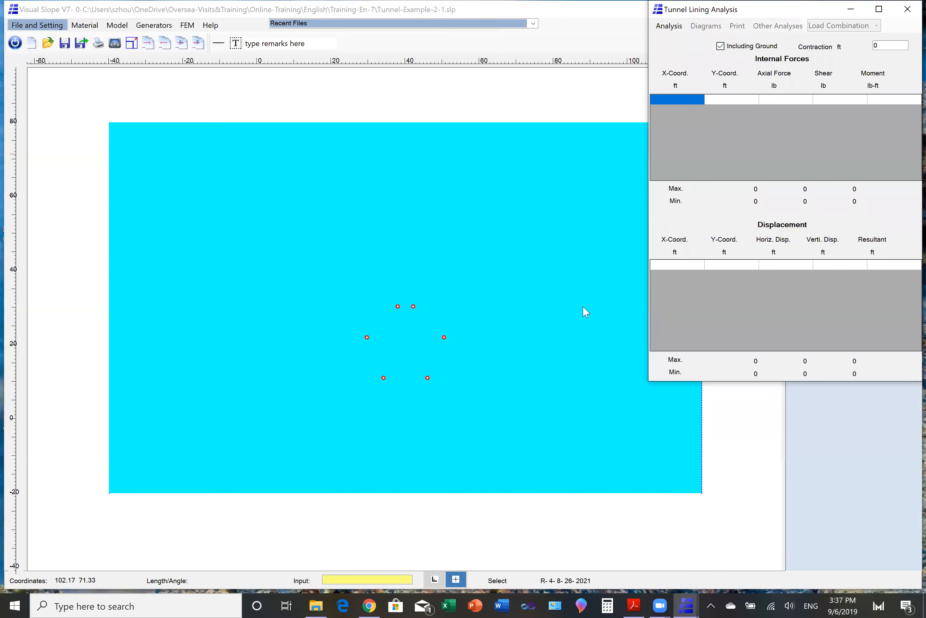
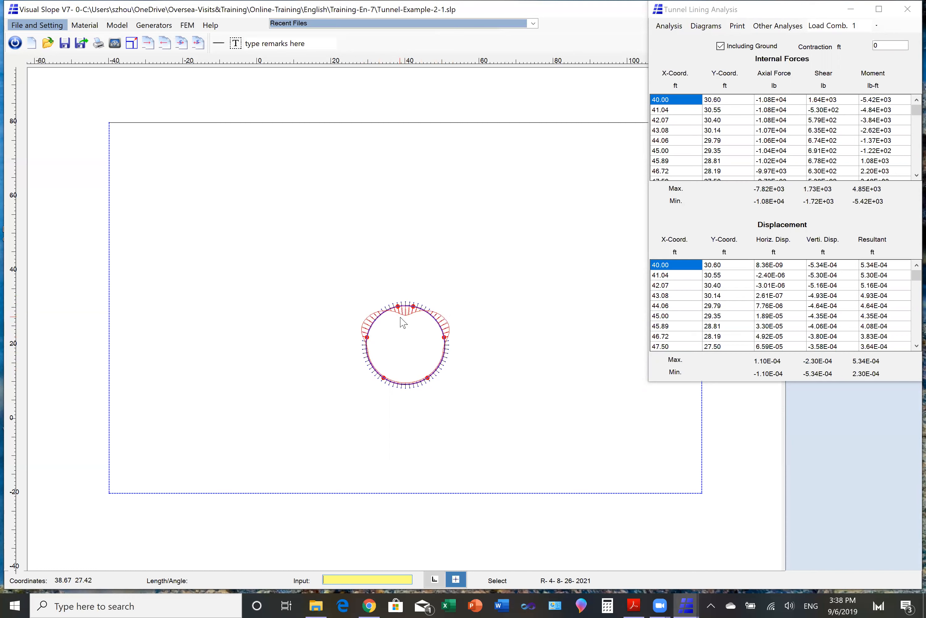
# - Show the lining results for load combination 2 with the structure deformation diagram, then close the tunnel lining analysis results
pyautogui.click(877, 26)
pyautogui.click(860, 52)
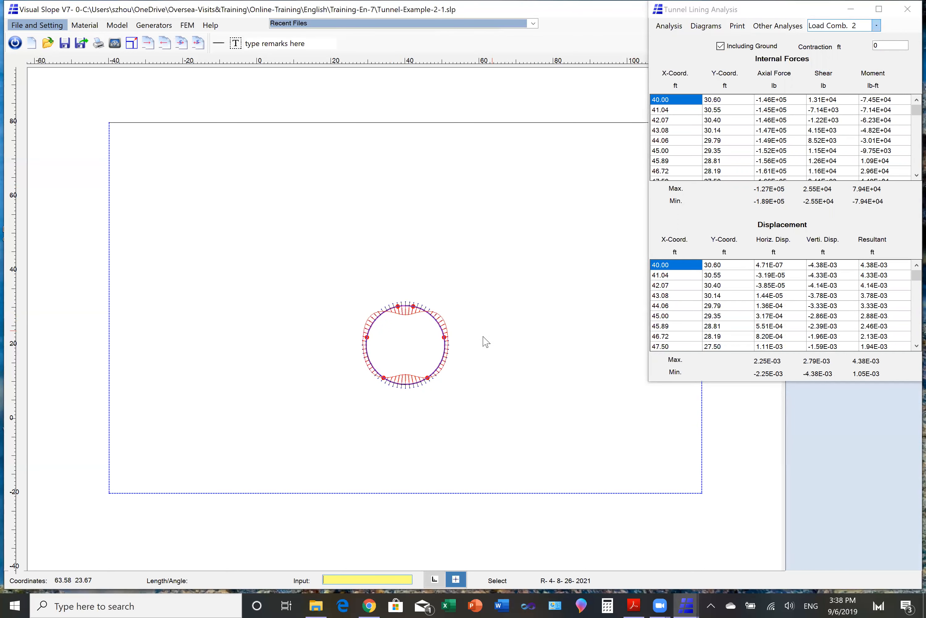
pyautogui.click(713, 27)
pyautogui.click(709, 25)
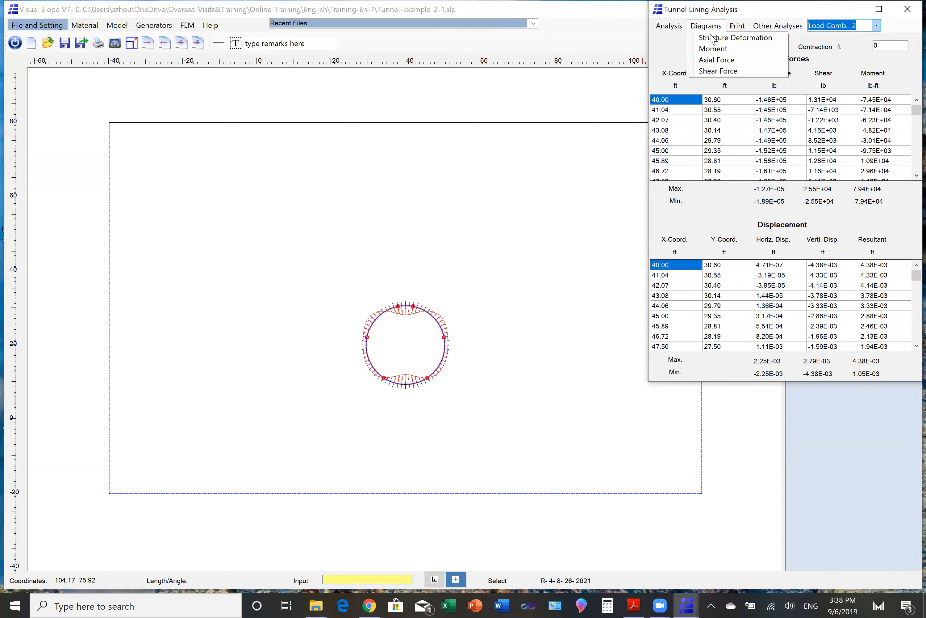
pyautogui.click(711, 35)
pyautogui.click(528, 214)
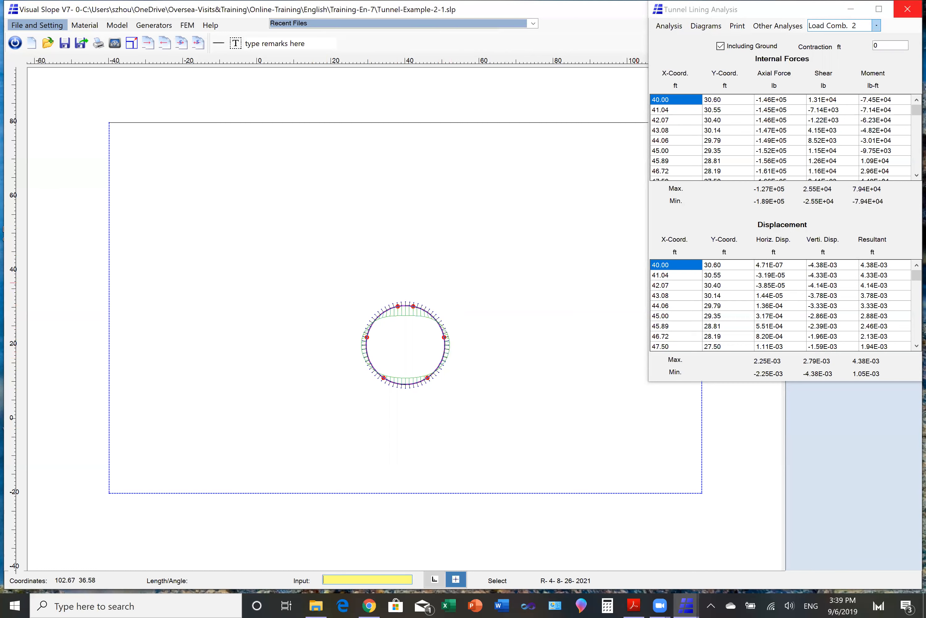
pyautogui.click(908, 9)
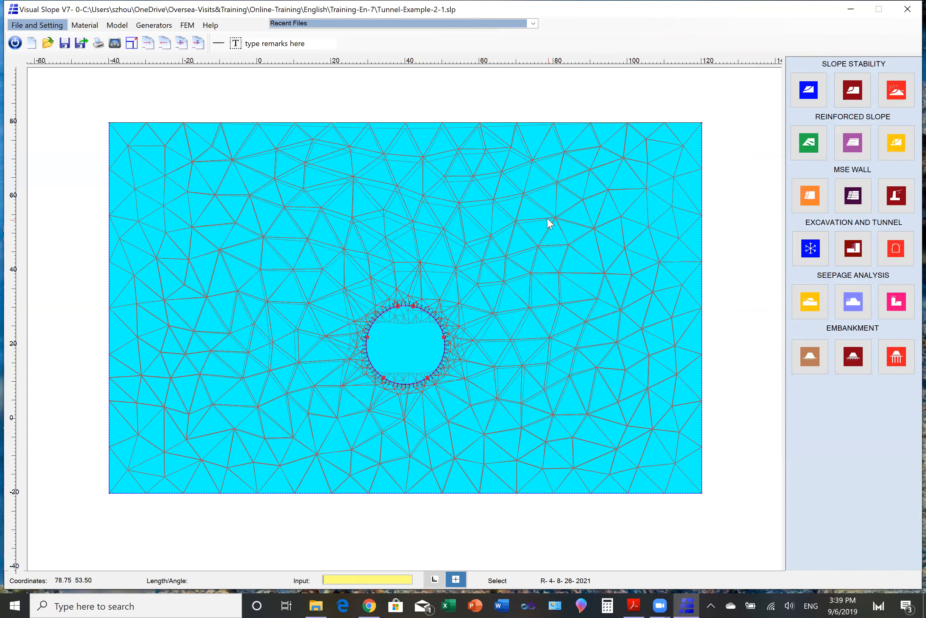
# - Display the FEM vertical deformation contours of the ground around the tunnel
pyautogui.click(191, 25)
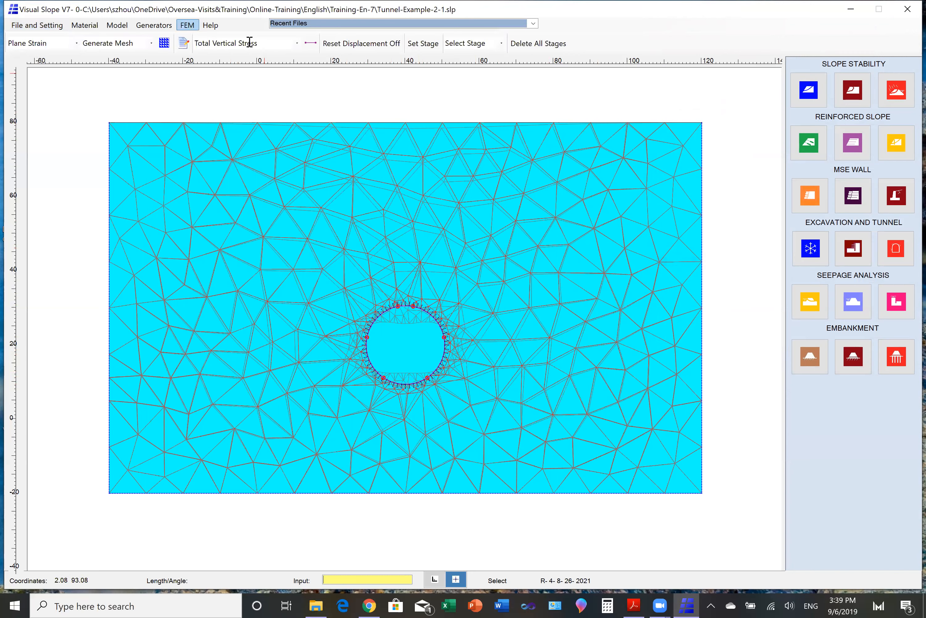
pyautogui.click(297, 43)
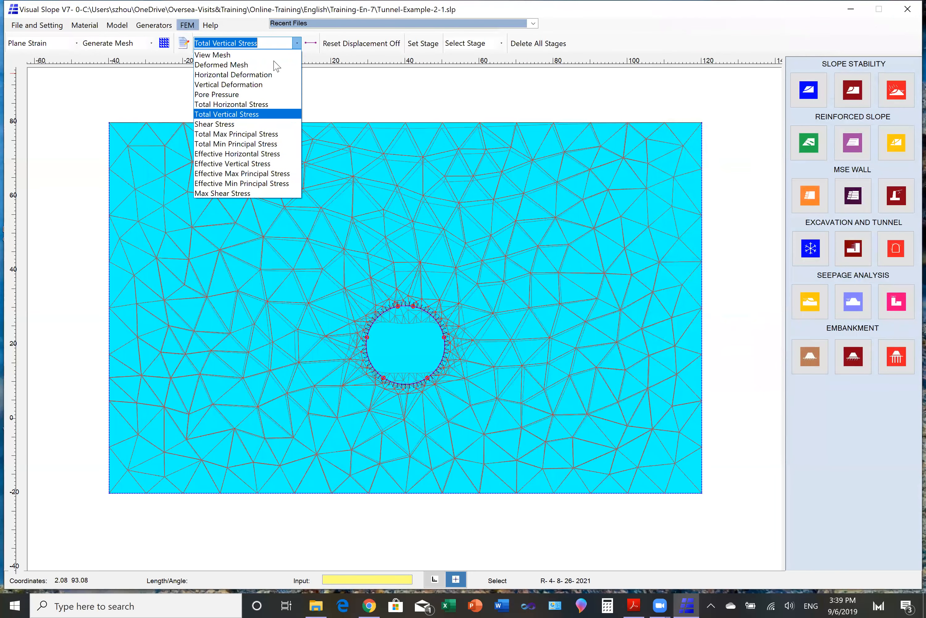
pyautogui.click(247, 85)
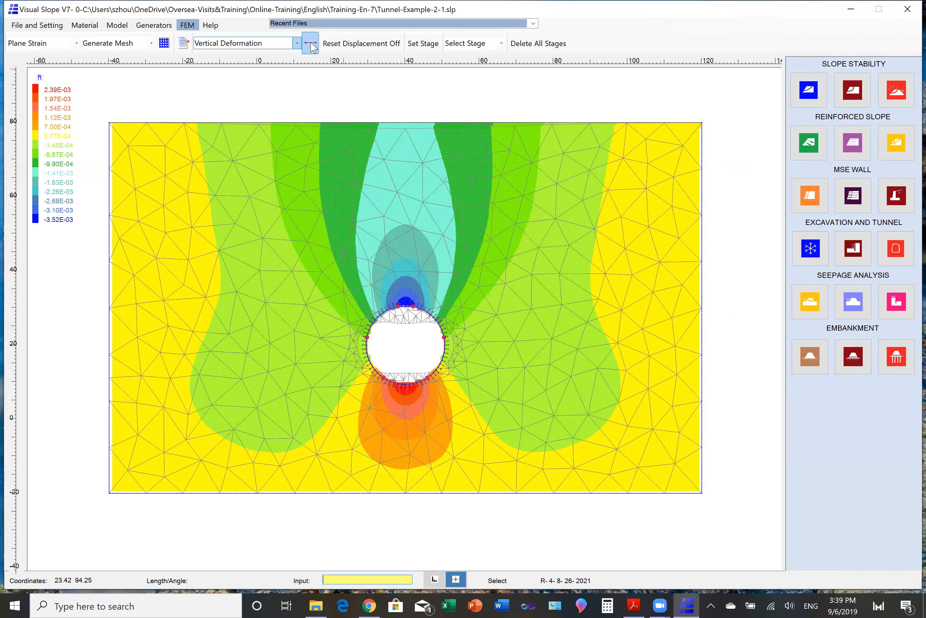
# - Draw a data line just below the ground surface from about X -25.6 to X 105.7 ft, and copy its listed deformation data
pyautogui.click(162, 130)
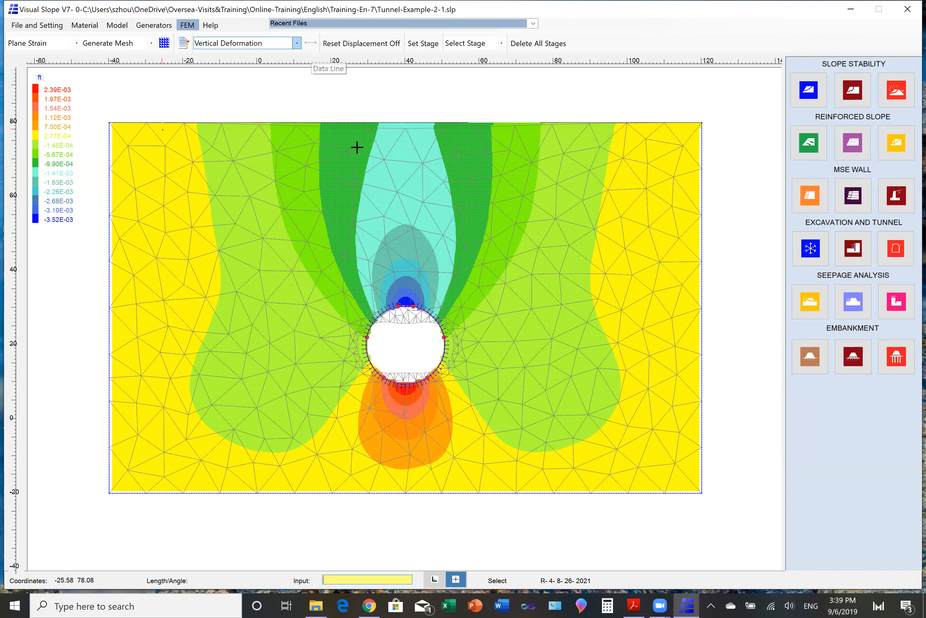
pyautogui.click(648, 133)
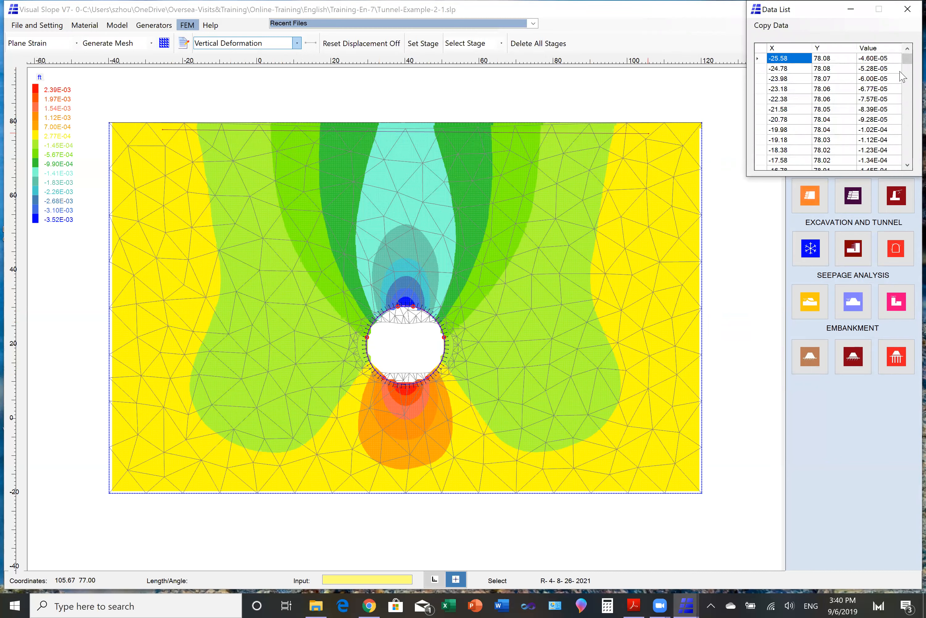
pyautogui.moveTo(907, 58)
pyautogui.mouseDown()
pyautogui.moveTo(908, 154)
pyautogui.moveTo(908, 59)
pyautogui.mouseUp()
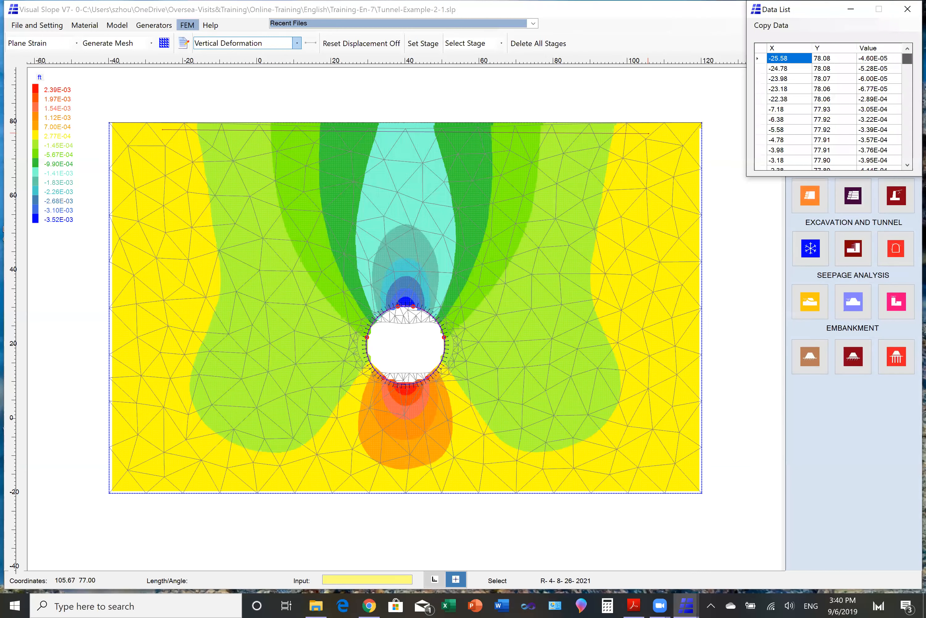
pyautogui.click(771, 25)
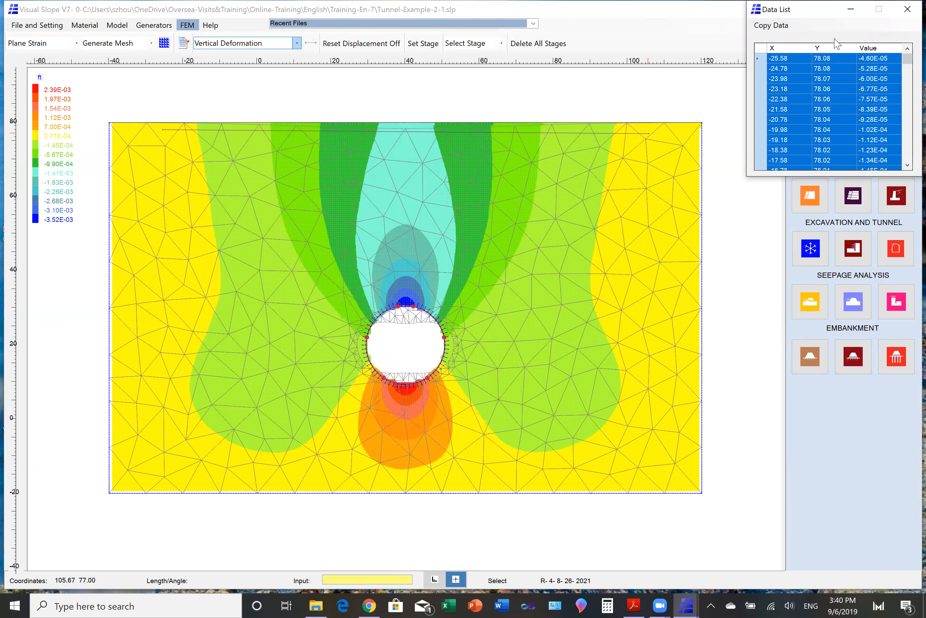
pyautogui.click(908, 9)
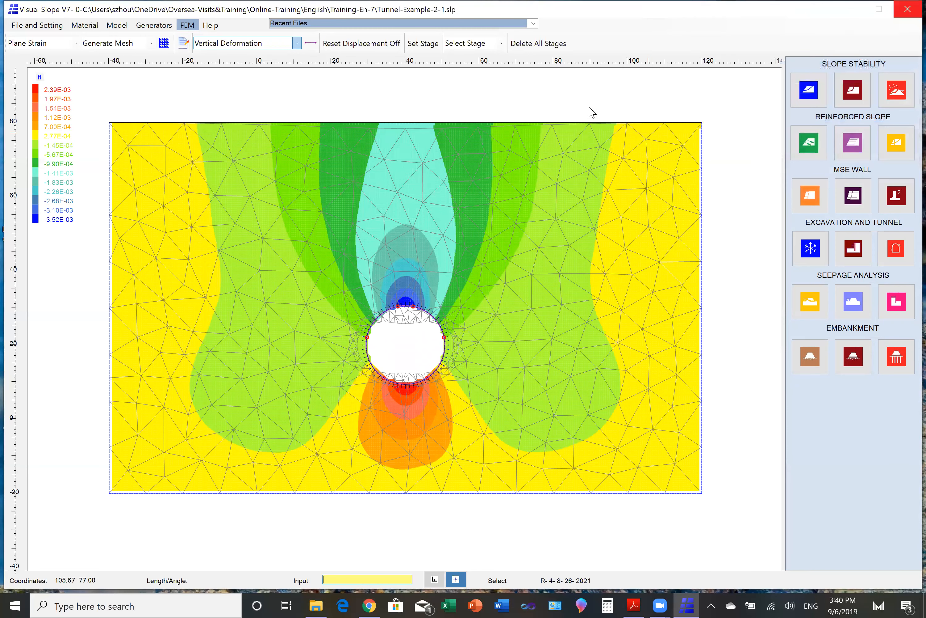
# - Switch the FEM result contours to Shear Stress
pyautogui.click(296, 43)
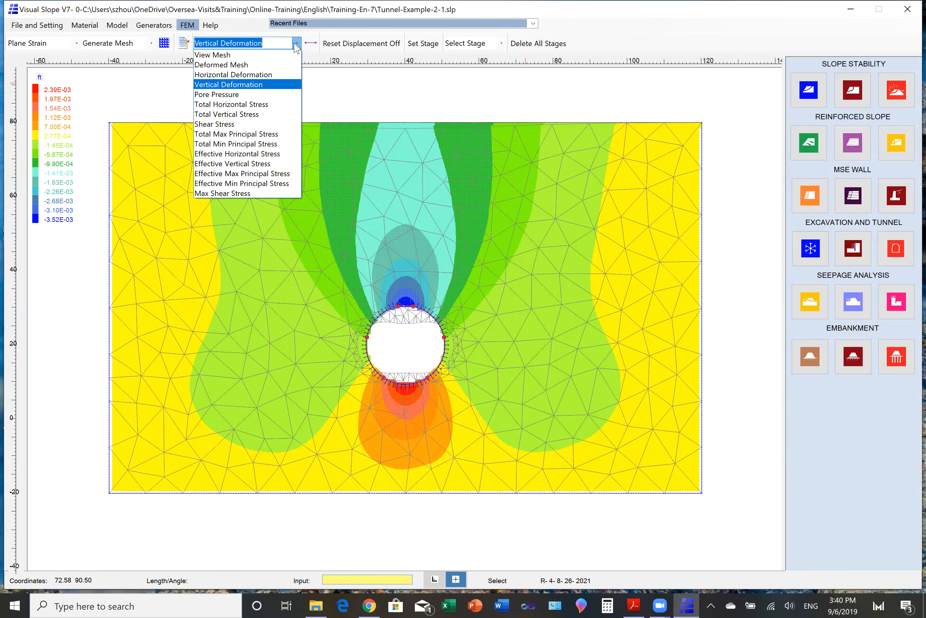
pyautogui.click(226, 125)
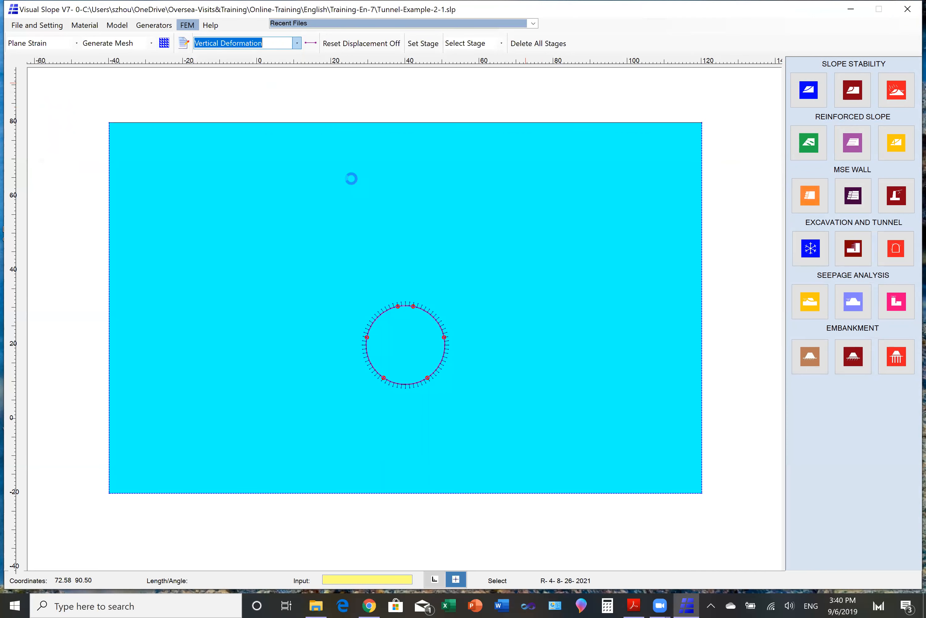